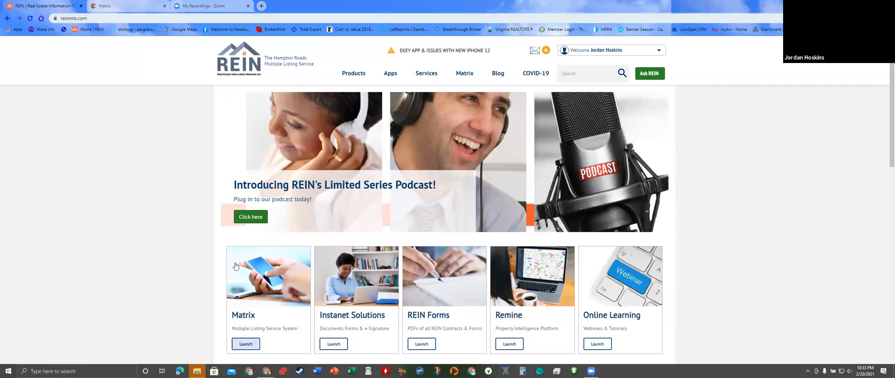
- Launch Matrix from the REIN website to show the My Matrix dashboard
{"action": "left_click", "coordinate": [124, 6]}
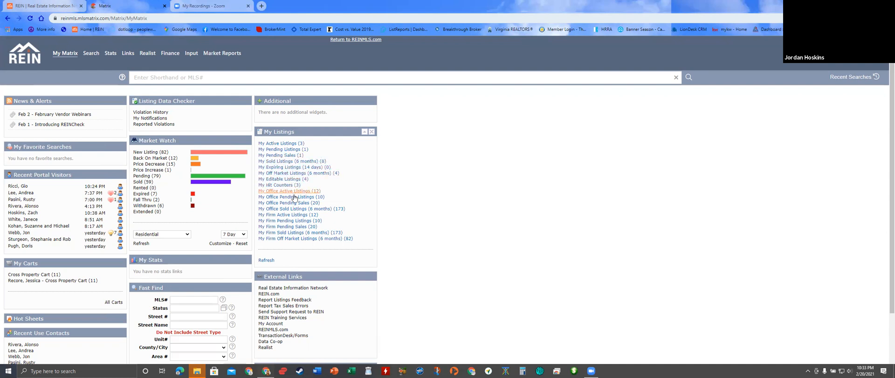
- Open new listing 10362413 from Market Watch, duplicate its tab, and launch a TransactionDesk transaction
{"action": "left_click", "coordinate": [300, 209]}
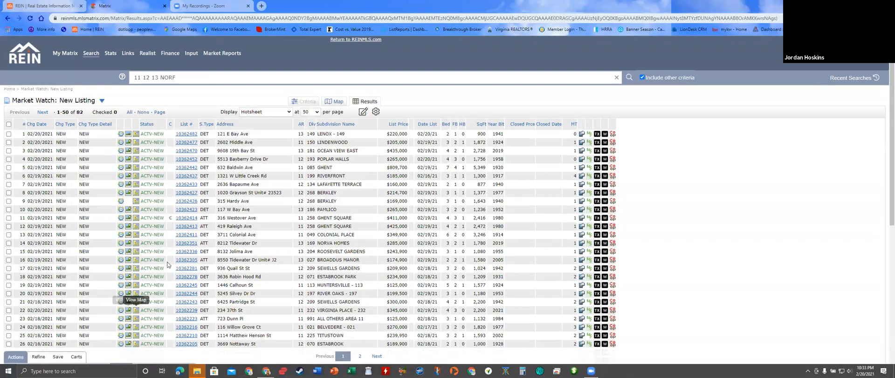
{"action": "left_click", "coordinate": [186, 226]}
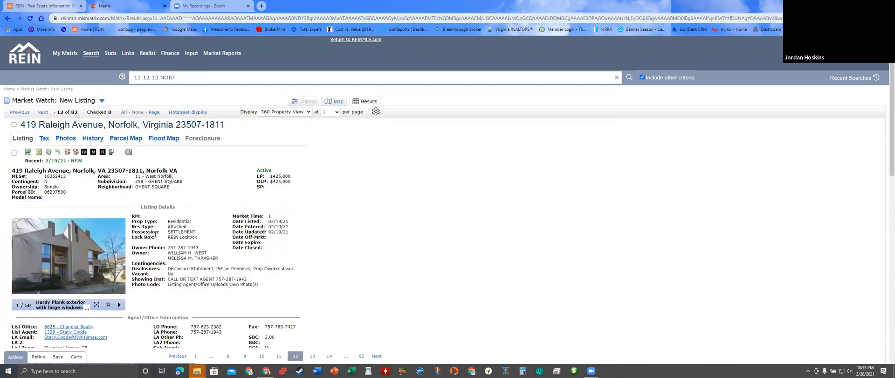
{"action": "right_click", "coordinate": [144, 8]}
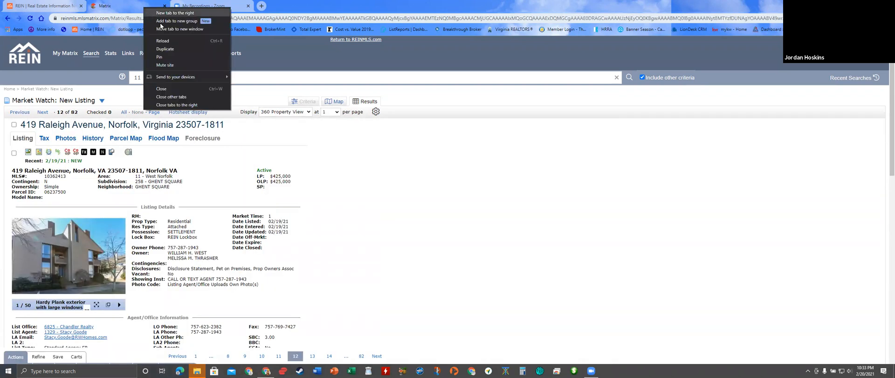
{"action": "left_click", "coordinate": [172, 49]}
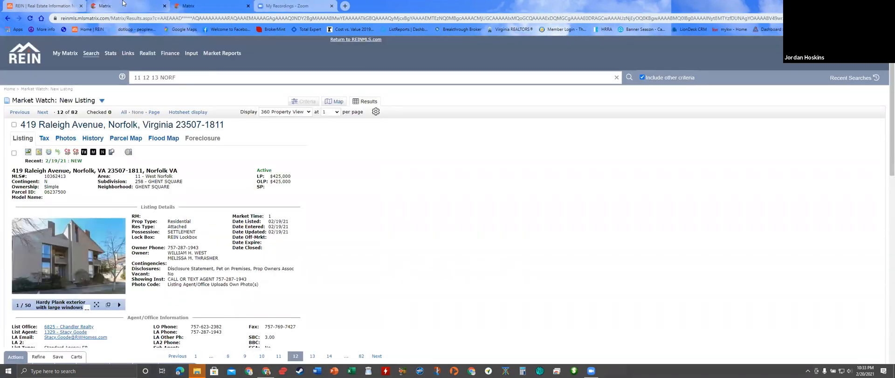
{"action": "left_click", "coordinate": [58, 153]}
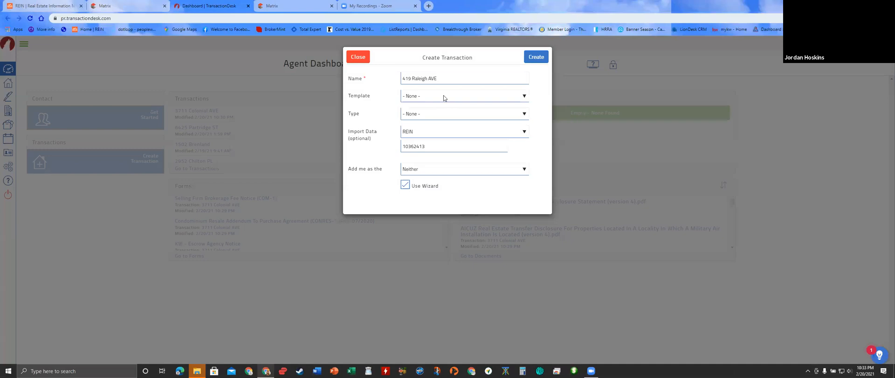
{"action": "left_click", "coordinate": [444, 96]}
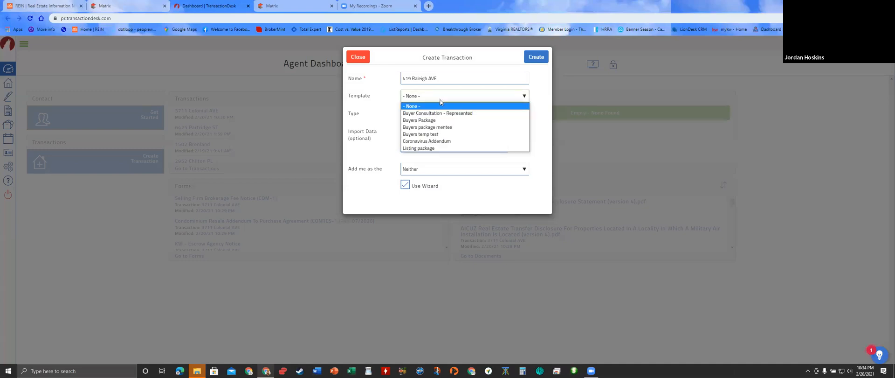
{"action": "left_click", "coordinate": [433, 135]}
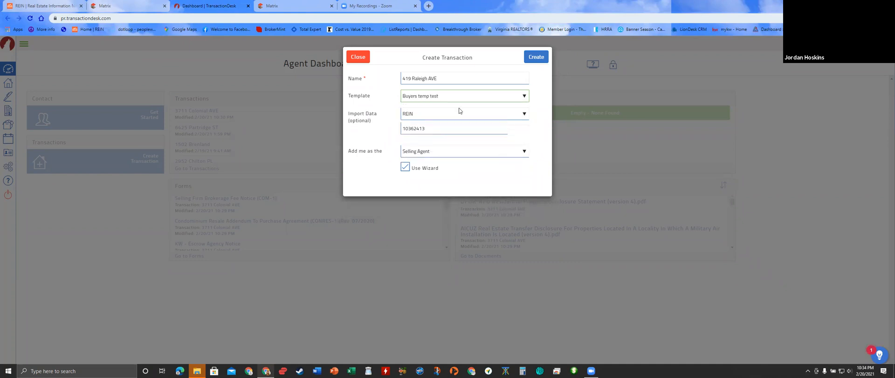
{"action": "left_click", "coordinate": [536, 57]}
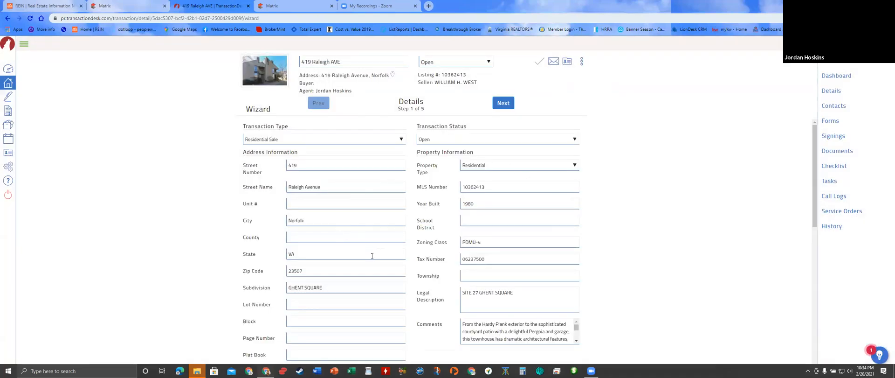
- Advance the wizard past Details and Transaction Dates to the Contacts step
{"action": "scroll", "coordinate": [372, 255], "scroll_direction": "down", "scroll_amount": 2}
{"action": "scroll", "coordinate": [374, 277], "scroll_direction": "down", "scroll_amount": 3}
{"action": "scroll", "coordinate": [368, 279], "scroll_direction": "up", "scroll_amount": 5}
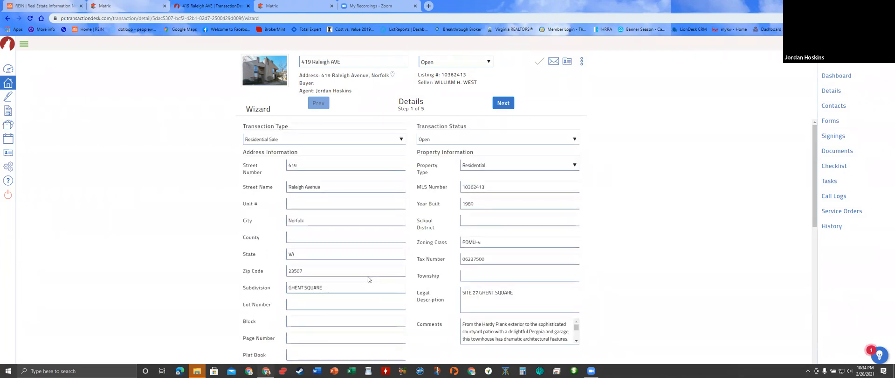
{"action": "left_click", "coordinate": [502, 103]}
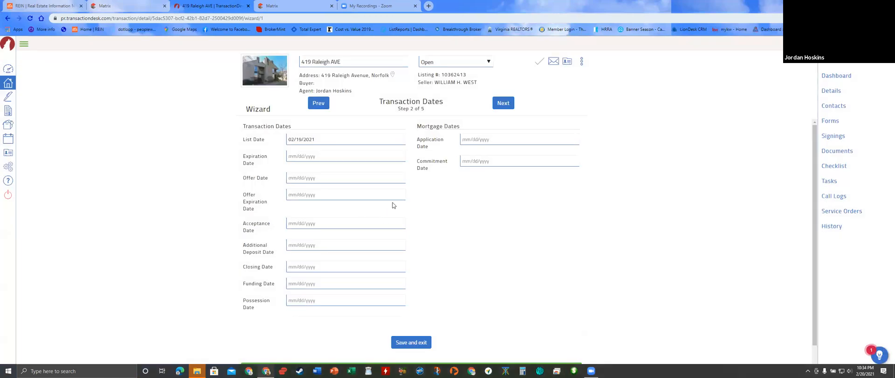
{"action": "left_click", "coordinate": [508, 107]}
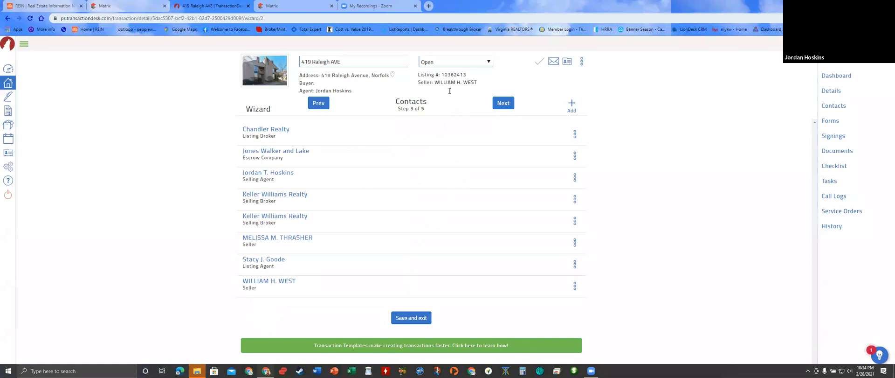
- Start a new transaction contact of type Buyer
{"action": "left_click", "coordinate": [572, 106]}
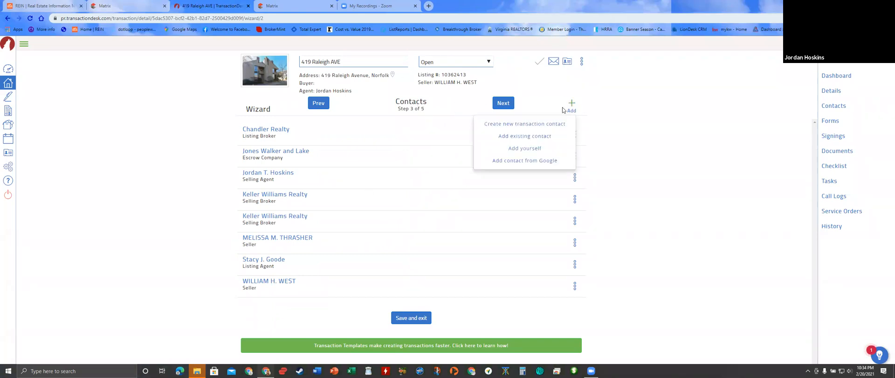
{"action": "left_click", "coordinate": [533, 127]}
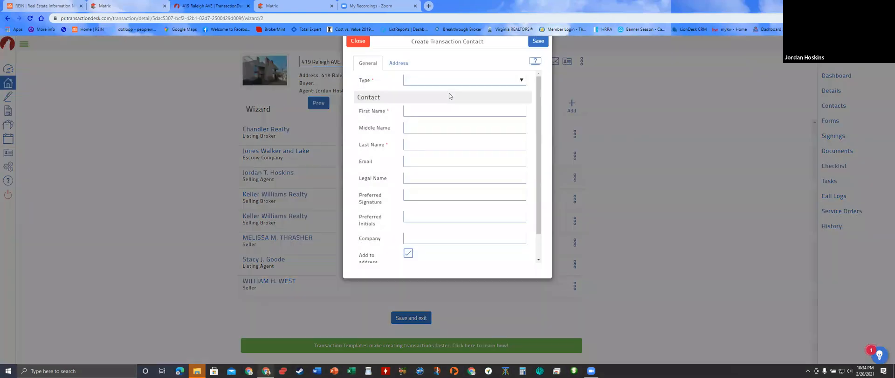
{"action": "left_click", "coordinate": [447, 95]}
{"action": "left_click", "coordinate": [445, 119]}
- Enter the buyer's first and last name, suggested e-mail and preferred signature, then save
{"action": "left_click", "coordinate": [436, 129]}
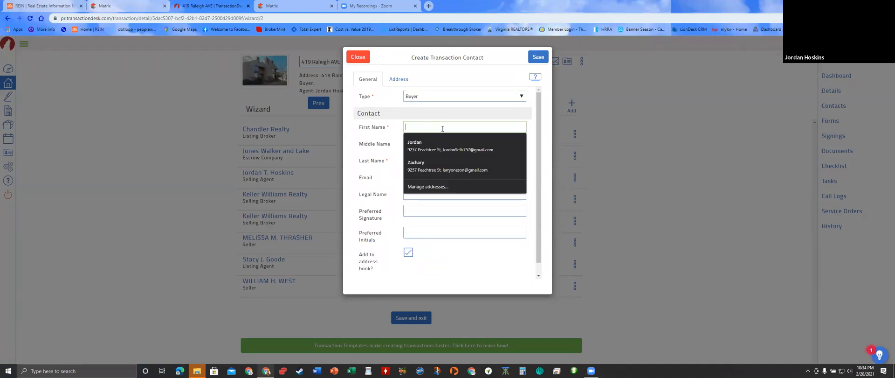
{"action": "type", "text": "Bar"}
{"action": "key", "text": "Tab"}
{"action": "key", "text": "Tab"}
{"action": "type", "text": "B"}
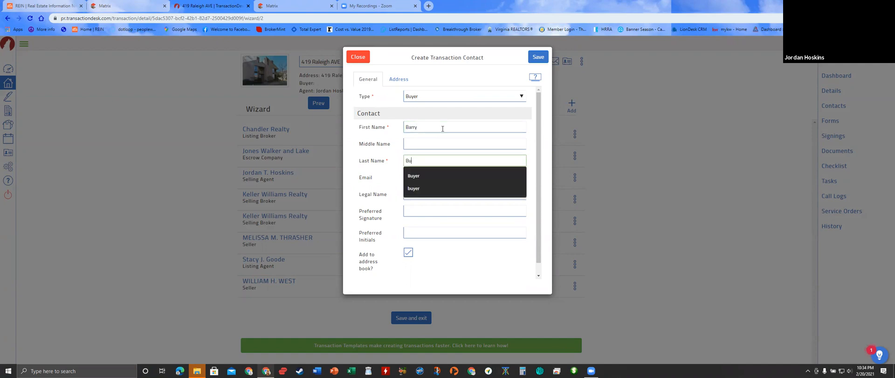
{"action": "type", "text": "uyer"}
{"action": "key", "text": "Tab"}
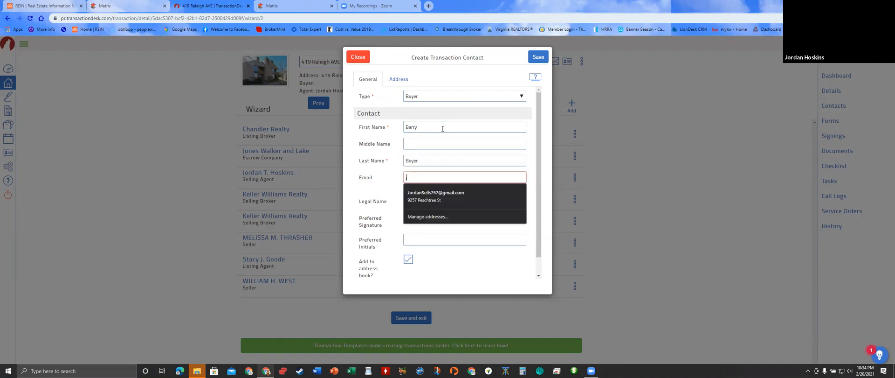
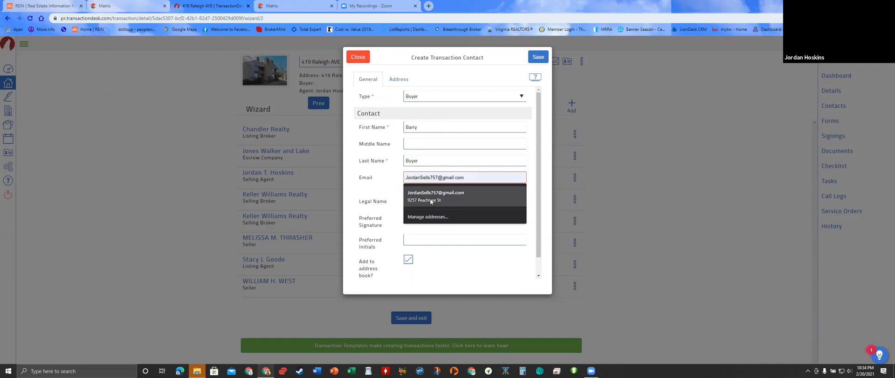
{"action": "left_click", "coordinate": [429, 198]}
{"action": "left_click", "coordinate": [408, 208]}
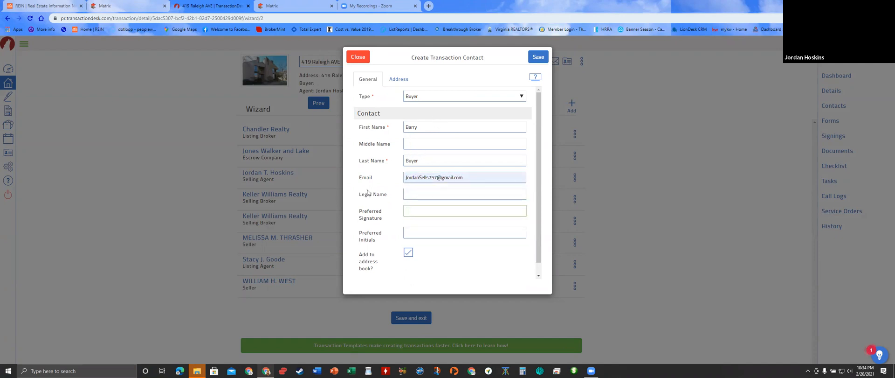
{"action": "type", "text": "Barry Buyer"}
{"action": "key", "text": "Tab"}
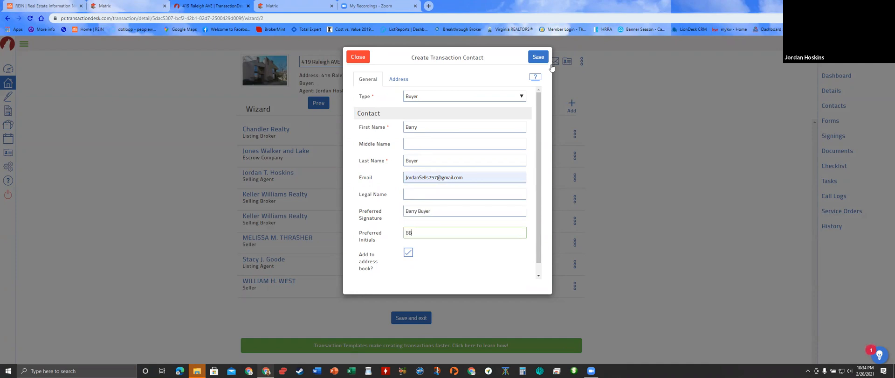
{"action": "left_click", "coordinate": [537, 57]}
{"action": "left_click", "coordinate": [572, 105]}
- Start a second Buyer contact and enter the buyer's first and last name
{"action": "left_click", "coordinate": [524, 125]}
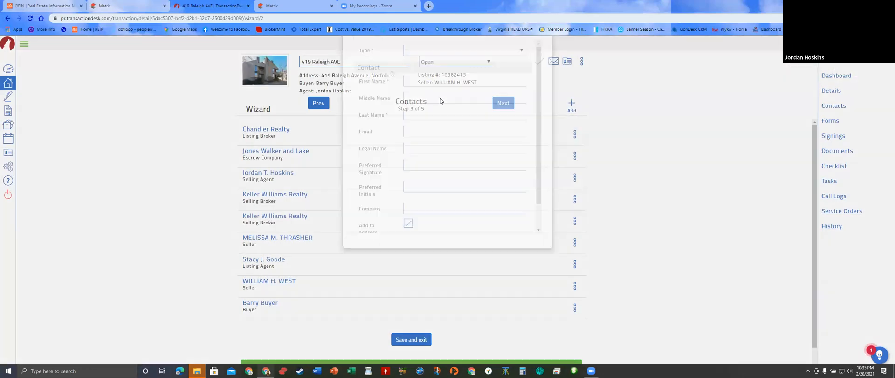
{"action": "left_click", "coordinate": [436, 96]}
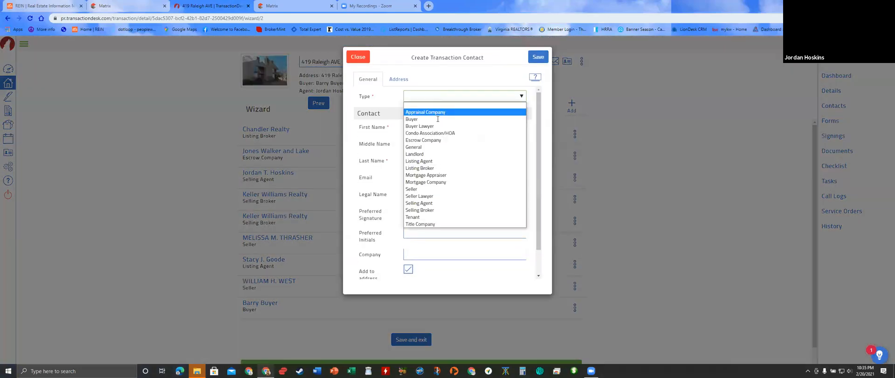
{"action": "left_click", "coordinate": [438, 120]}
{"action": "type", "text": "Be"}
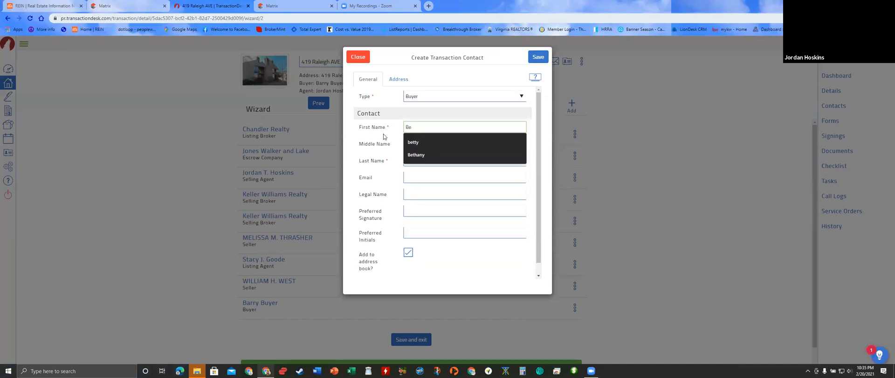
{"action": "type", "text": "tty"}
{"action": "key", "text": "Tab"}
{"action": "key", "text": "Tab"}
{"action": "type", "text": "Bu"}
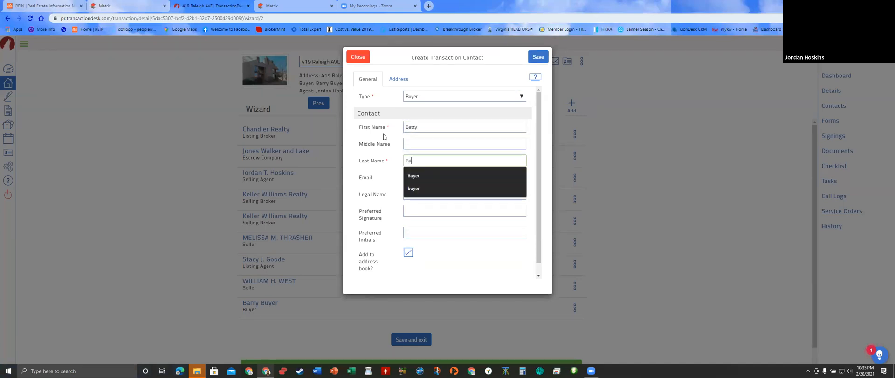
{"action": "key", "text": "Tab"}
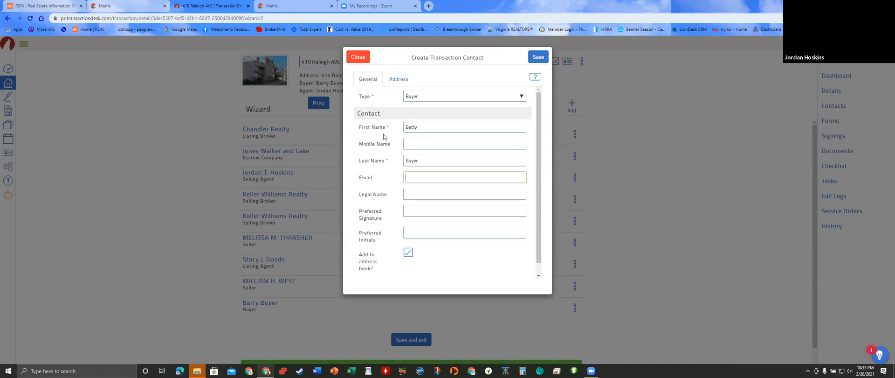
- Add the second buyer's suggested e-mail, preferred signature and initials, then save
{"action": "type", "text": "jor"}
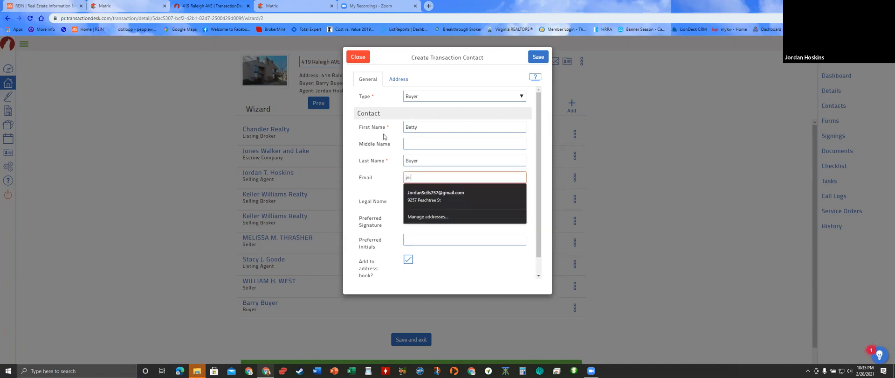
{"action": "left_click", "coordinate": [448, 195]}
{"action": "left_click", "coordinate": [414, 212]}
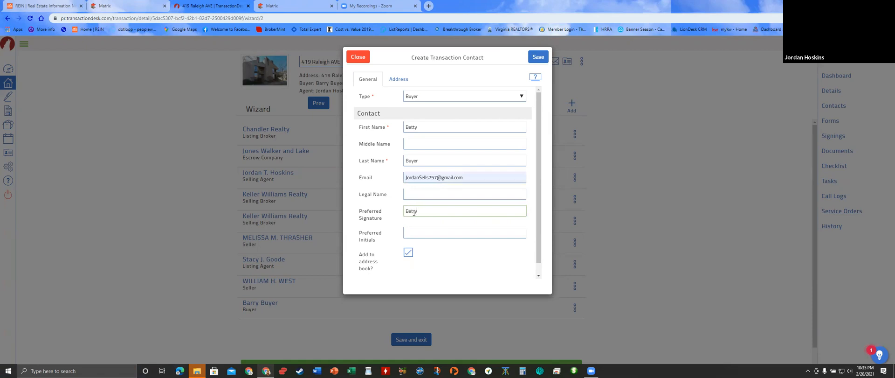
{"action": "type", "text": "Betty Buyer"}
{"action": "key", "text": "Tab"}
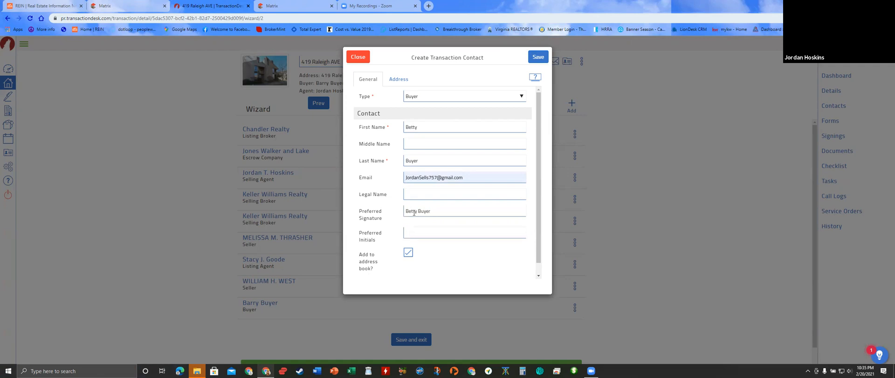
{"action": "left_click", "coordinate": [408, 233]}
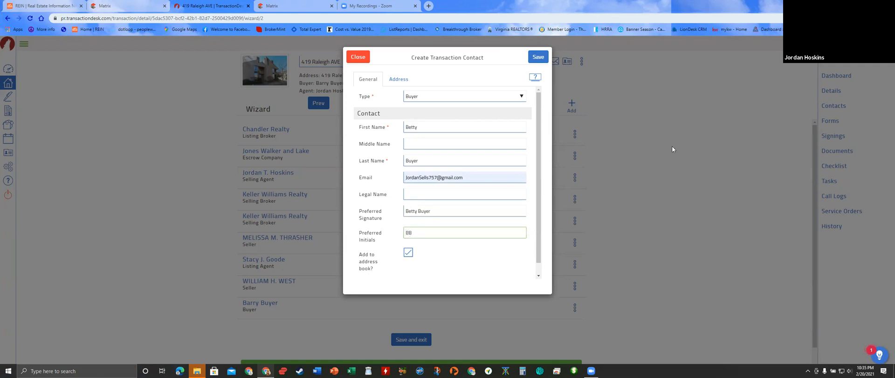
{"action": "left_click", "coordinate": [538, 57]}
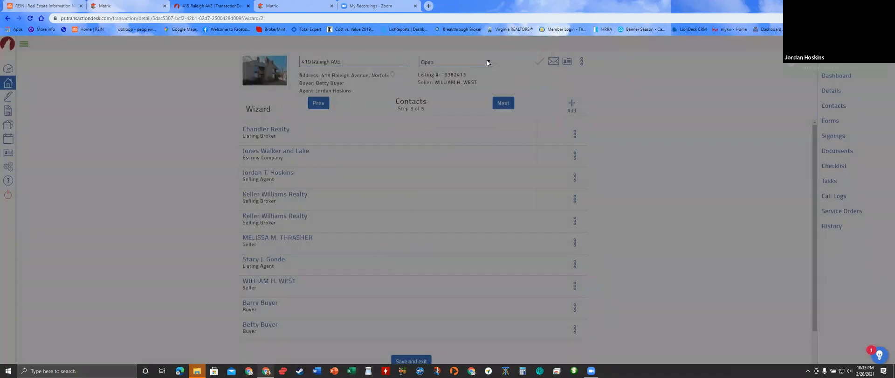
- Finish the transaction setup and open the Standard Purchase Agreement (PA) from the forms list
{"action": "left_click", "coordinate": [510, 107]}
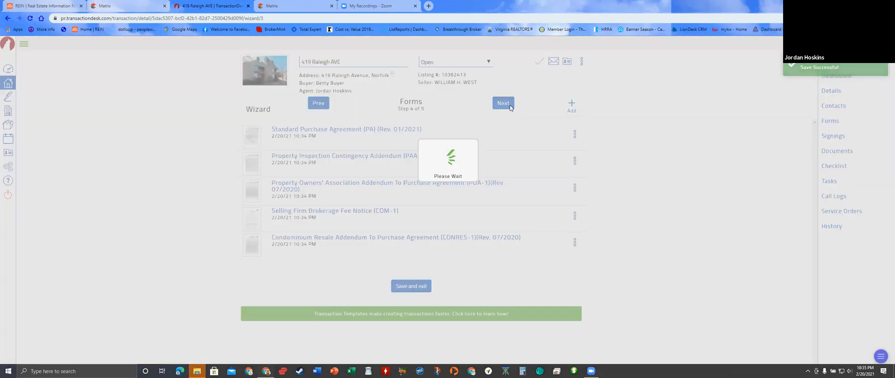
{"action": "left_click", "coordinate": [508, 107]}
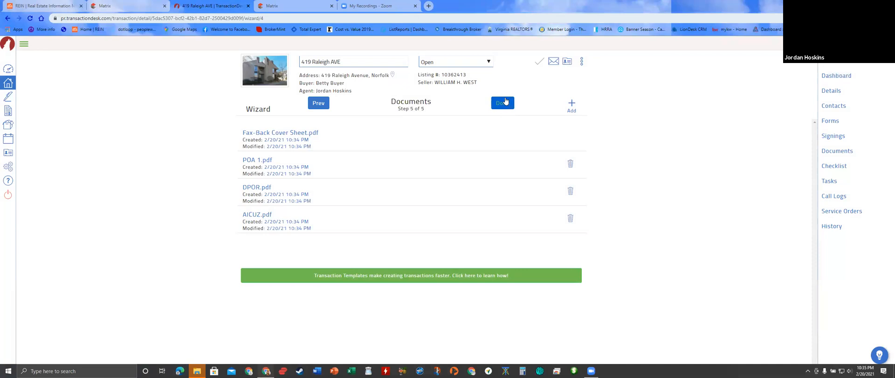
{"action": "left_click", "coordinate": [505, 101]}
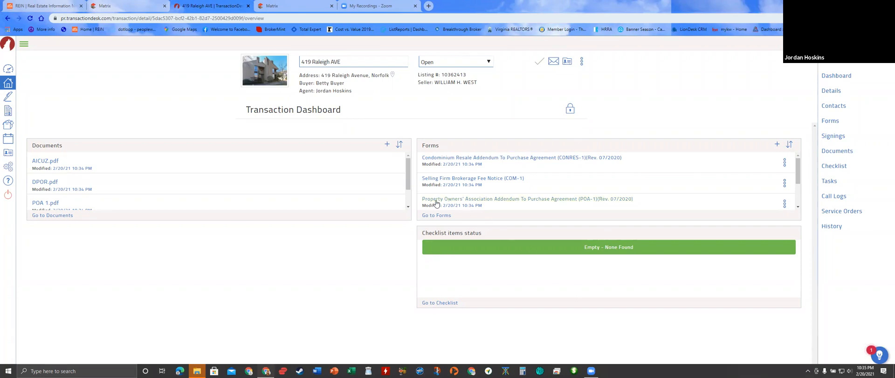
{"action": "left_click", "coordinate": [438, 215]}
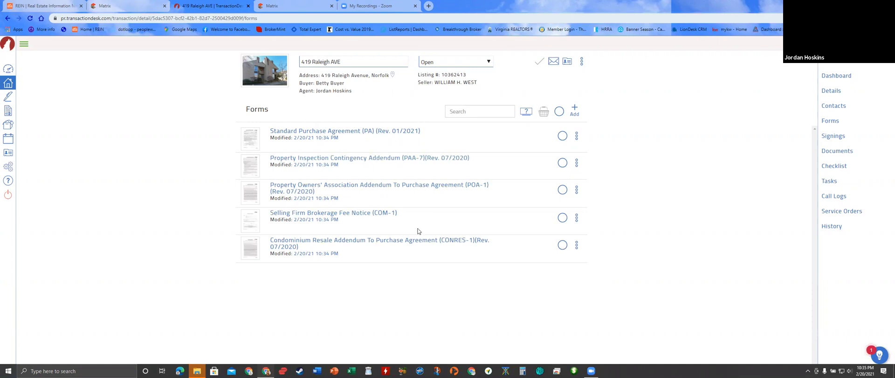
{"action": "left_click", "coordinate": [380, 133]}
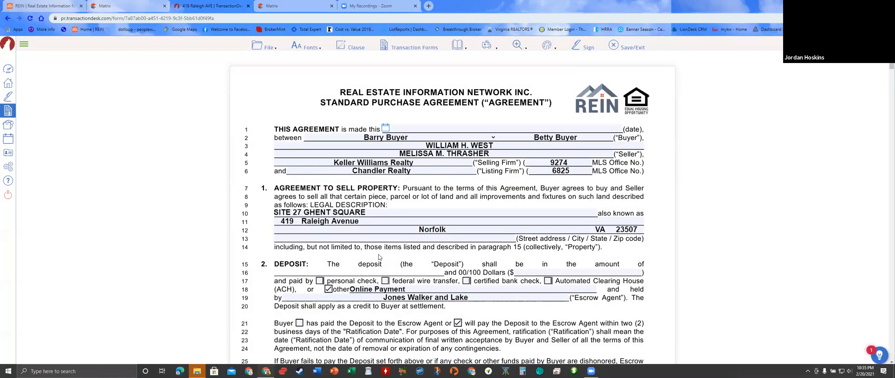
- Date the purchase agreement February 20, 2021 on line 1
{"action": "left_click", "coordinate": [386, 127]}
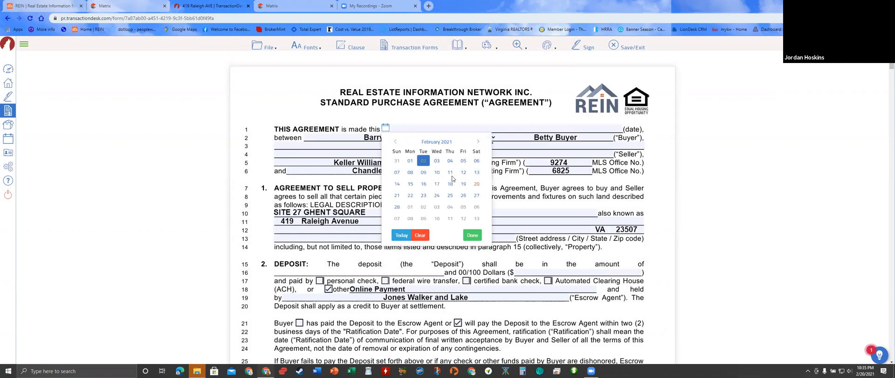
{"action": "left_click", "coordinate": [476, 184]}
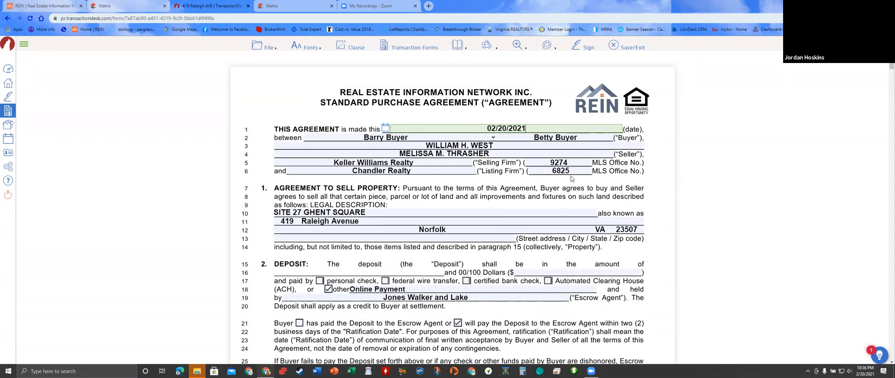
{"action": "scroll", "coordinate": [548, 212], "scroll_direction": "down", "scroll_amount": 3}
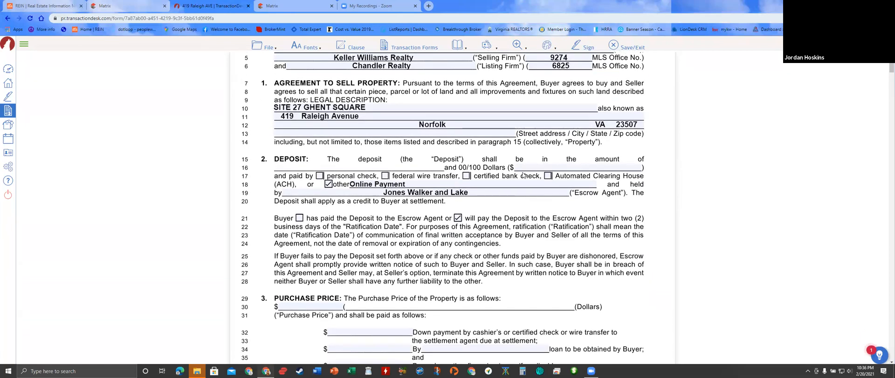
- Enter a 1000 deposit on line 16 and return to the Matrix listing tab
{"action": "left_click", "coordinate": [538, 167]}
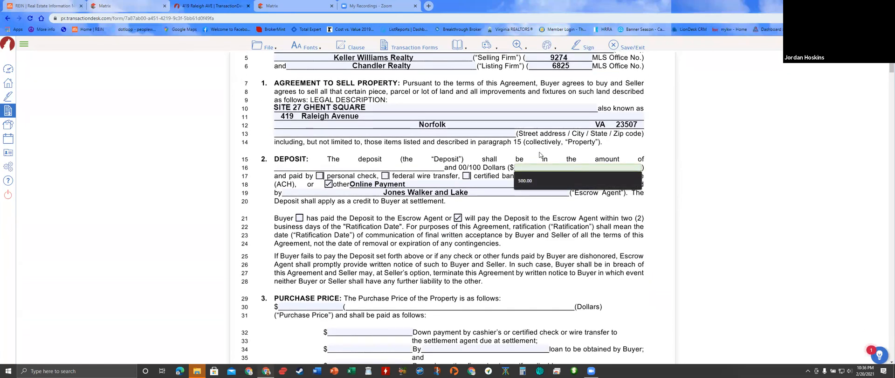
{"action": "type", "text": "1000"}
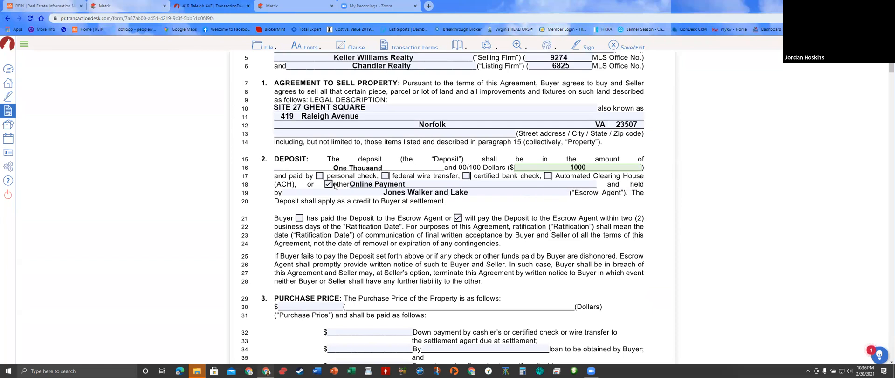
{"action": "scroll", "coordinate": [405, 236], "scroll_direction": "down", "scroll_amount": 3}
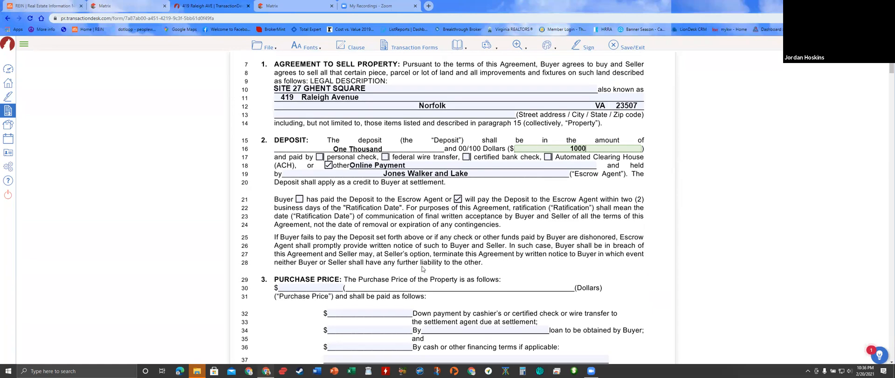
{"action": "left_click", "coordinate": [285, 7]}
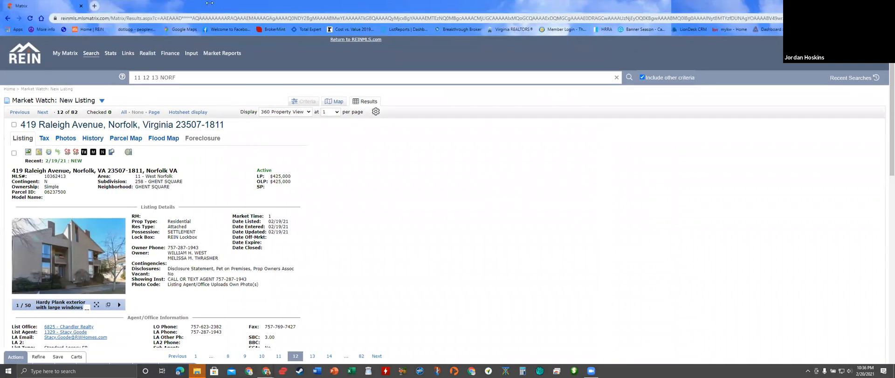
- Snap the Matrix listing to the left half and the purchase agreement to the right half
{"action": "key", "text": "super+Left"}
{"action": "left_click", "coordinate": [654, 38]}
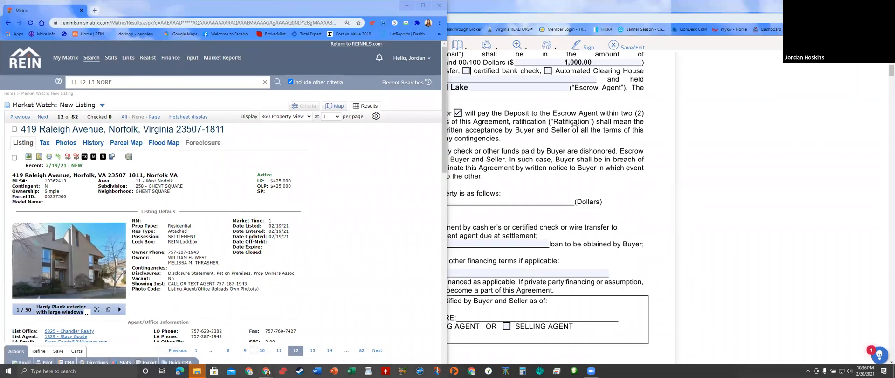
{"action": "double_click", "coordinate": [708, 6]}
{"action": "scroll", "coordinate": [611, 194], "scroll_direction": "down", "scroll_amount": 1}
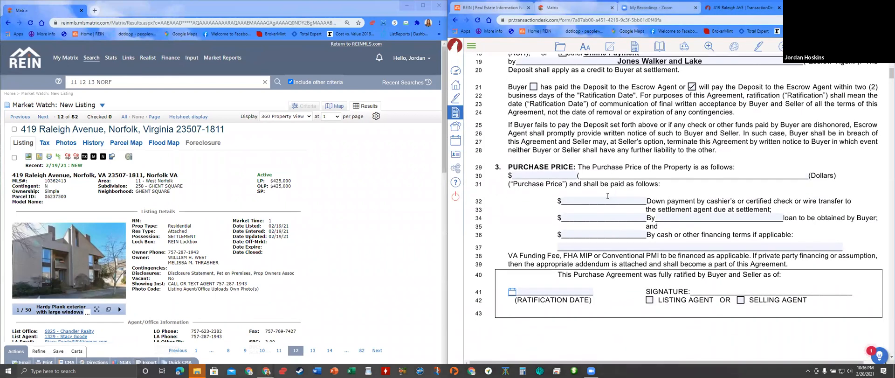
{"action": "scroll", "coordinate": [611, 194], "scroll_direction": "down", "scroll_amount": 1}
{"action": "scroll", "coordinate": [225, 248], "scroll_direction": "down", "scroll_amount": 3}
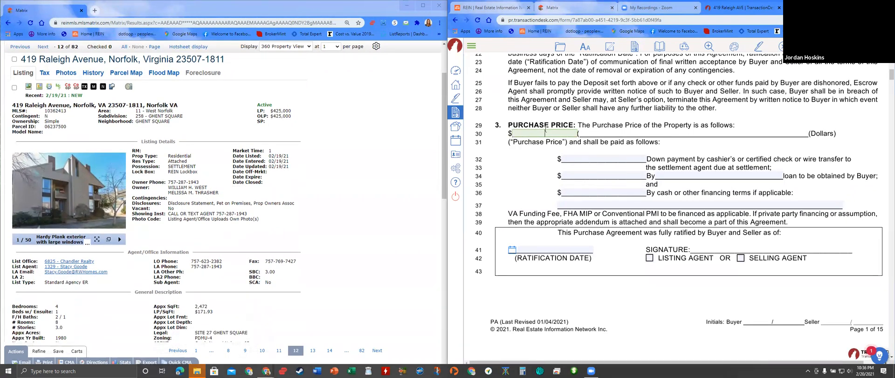
- Set the purchase price to 425,000 and a 425,000 VA loan on line 34
{"action": "type", "text": "25000"}
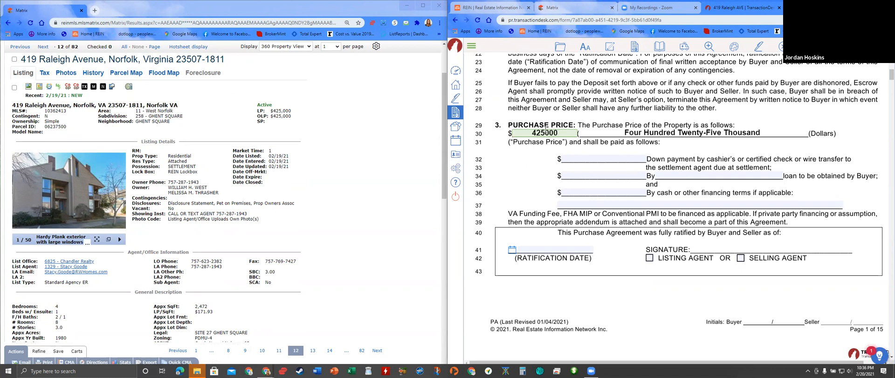
{"action": "left_click", "coordinate": [595, 178]}
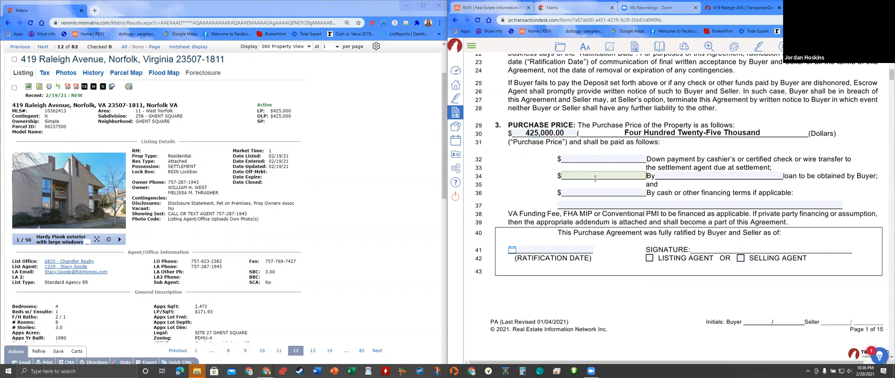
{"action": "type", "text": "425000"}
{"action": "left_click", "coordinate": [684, 176]}
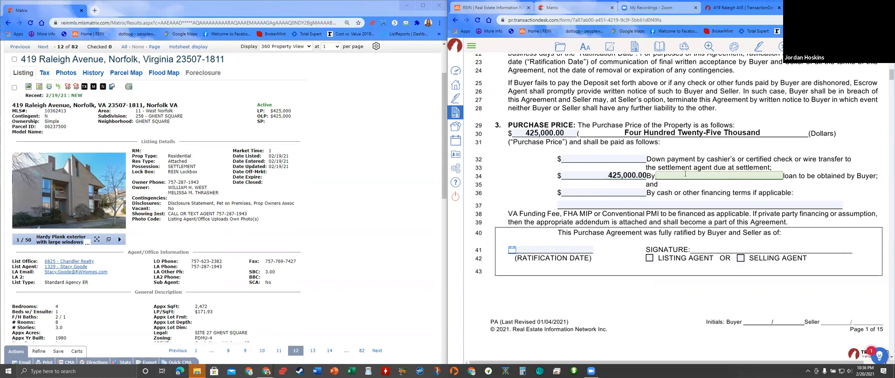
{"action": "type", "text": "VA"}
{"action": "scroll", "coordinate": [286, 292], "scroll_direction": "down", "scroll_amount": 3}
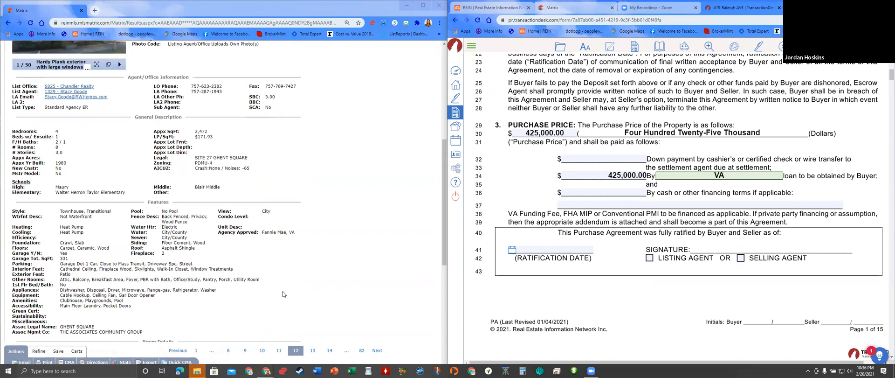
{"action": "scroll", "coordinate": [287, 292], "scroll_direction": "down", "scroll_amount": 3}
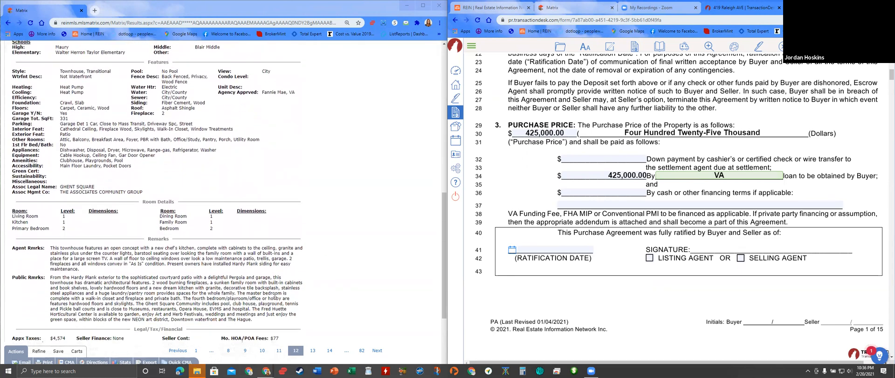
{"action": "scroll", "coordinate": [274, 297], "scroll_direction": "down", "scroll_amount": 1}
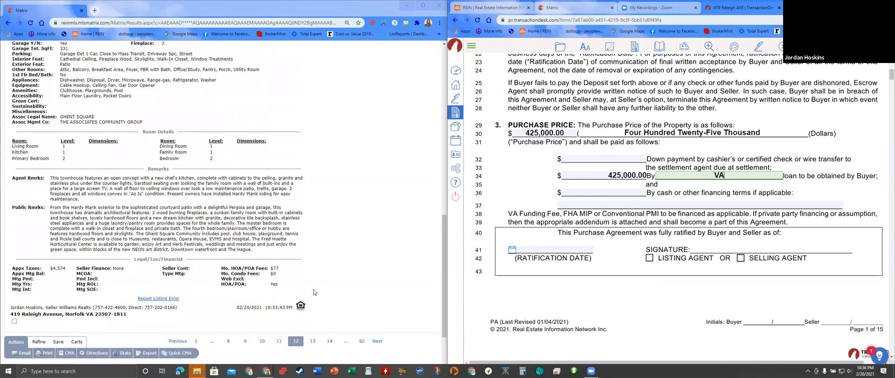
{"action": "scroll", "coordinate": [322, 288], "scroll_direction": "up", "scroll_amount": 10}
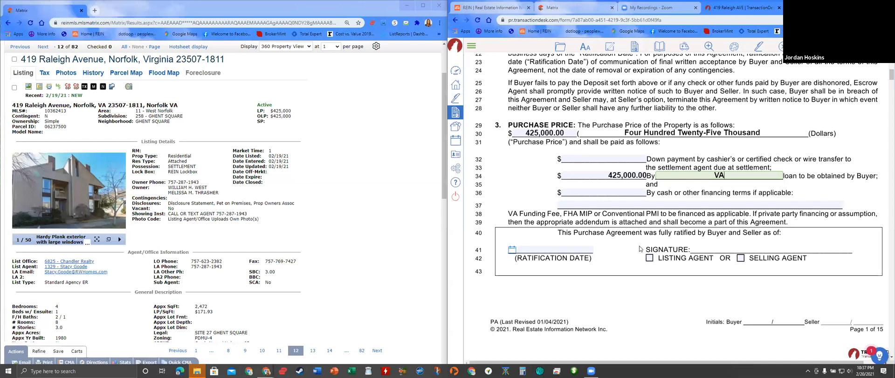
{"action": "scroll", "coordinate": [639, 248], "scroll_direction": "down", "scroll_amount": 2}
{"action": "scroll", "coordinate": [640, 249], "scroll_direction": "down", "scroll_amount": 1}
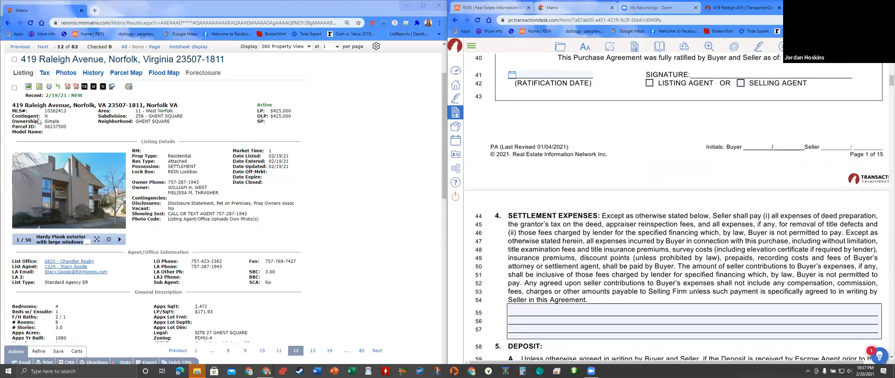
- Scroll down to the blank clause box at lines 55-57 and select it
{"action": "mouse_move", "coordinate": [122, 195]}
{"action": "scroll", "coordinate": [123, 196], "scroll_direction": "down", "scroll_amount": 10}
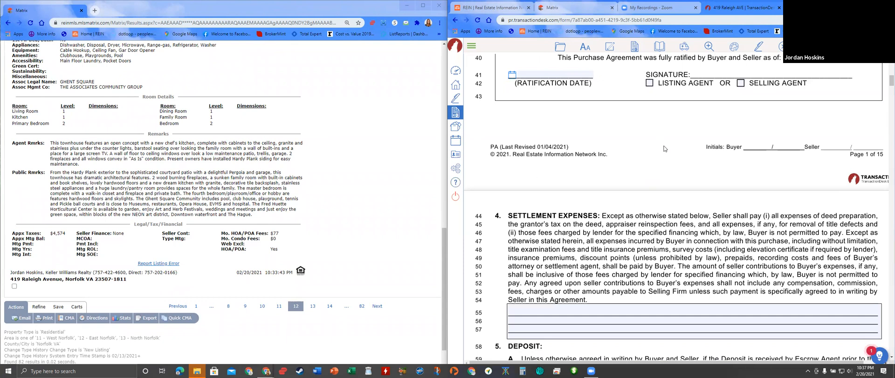
{"action": "scroll", "coordinate": [670, 168], "scroll_direction": "down", "scroll_amount": 3}
{"action": "scroll", "coordinate": [670, 168], "scroll_direction": "down", "scroll_amount": 3}
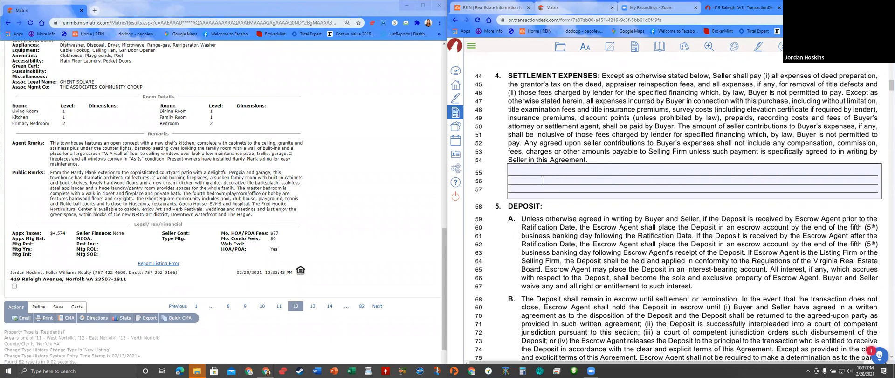
{"action": "scroll", "coordinate": [542, 181], "scroll_direction": "down", "scroll_amount": 2}
{"action": "left_click", "coordinate": [575, 137]}
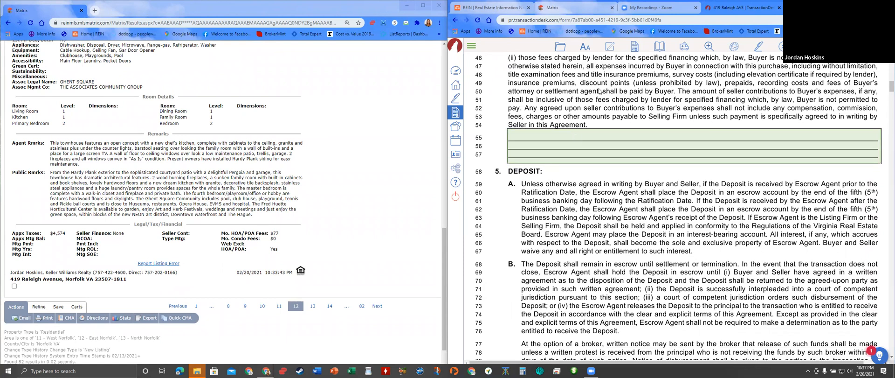
- Insert the office clause 'Seller to pay BLANK closing cost percentage' after previewing it
{"action": "left_click", "coordinate": [611, 48]}
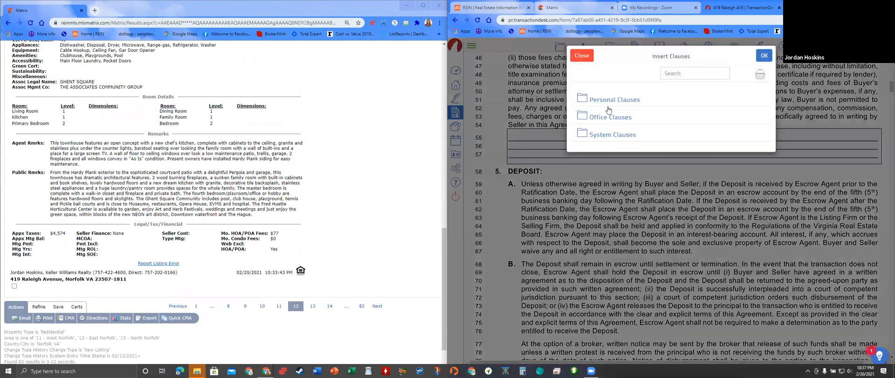
{"action": "left_click", "coordinate": [587, 121]}
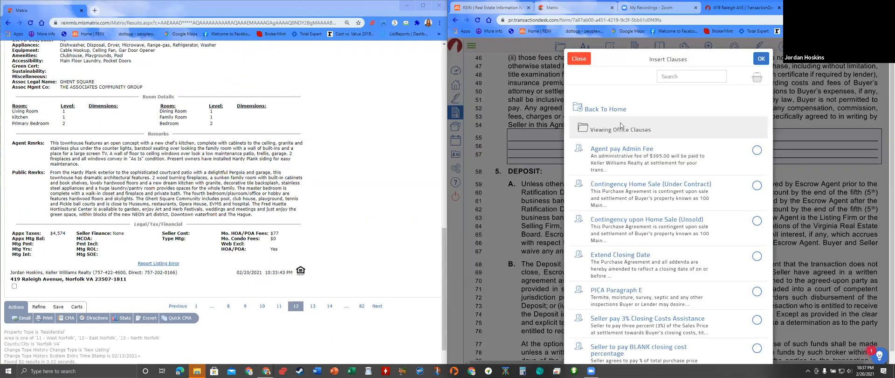
{"action": "scroll", "coordinate": [657, 216], "scroll_direction": "down", "scroll_amount": 1}
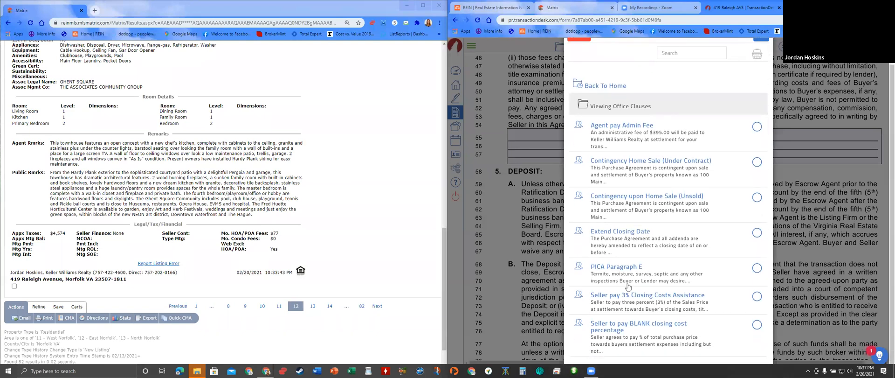
{"action": "left_click", "coordinate": [622, 326]}
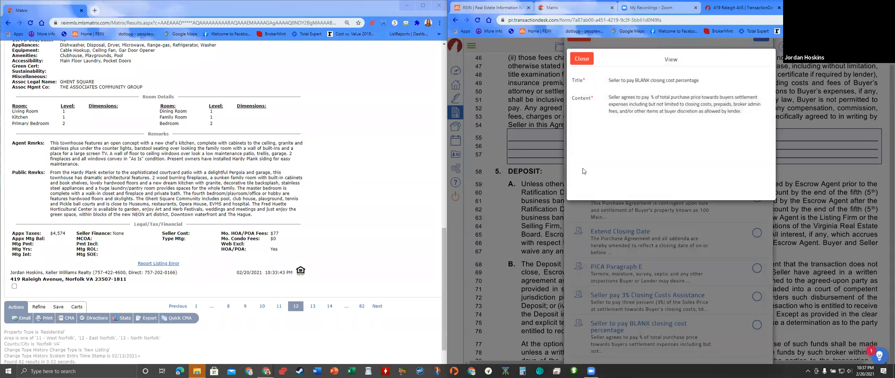
{"action": "left_click", "coordinate": [581, 58]}
{"action": "left_click", "coordinate": [758, 326]}
{"action": "scroll", "coordinate": [761, 196], "scroll_direction": "up", "scroll_amount": 1}
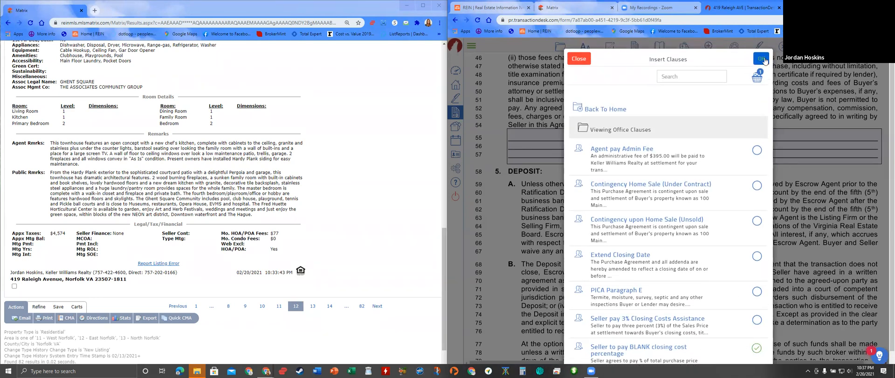
{"action": "left_click", "coordinate": [761, 58]}
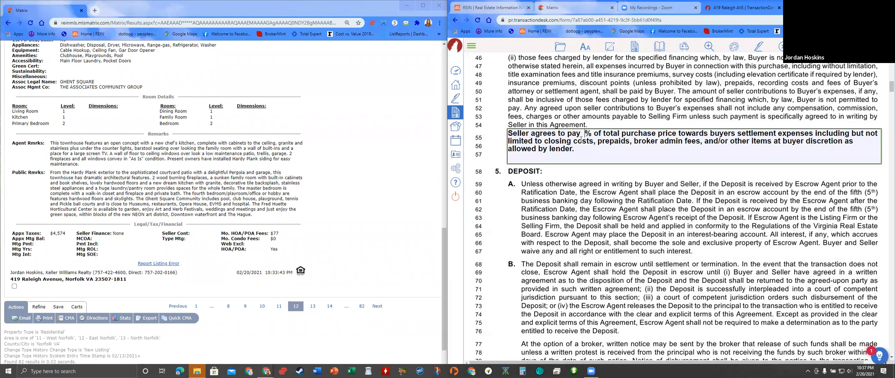
- Enter 1 as the seller's percentage toward settlement costs and Atlantic Bay as the lender
{"action": "type", "text": "1"}
{"action": "scroll", "coordinate": [676, 265], "scroll_direction": "down", "scroll_amount": 4}
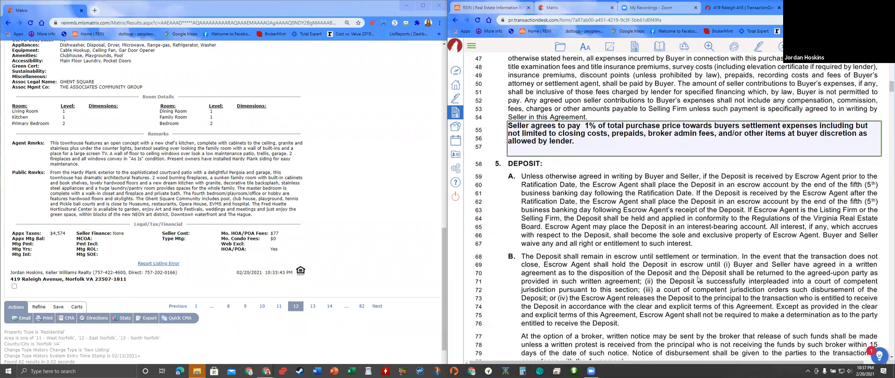
{"action": "left_click", "coordinate": [674, 269]}
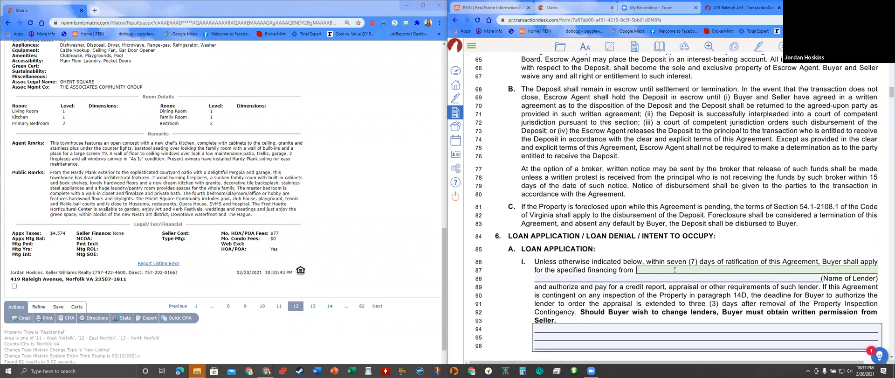
{"action": "type", "text": "ATlantic Bay"}
{"action": "scroll", "coordinate": [697, 256], "scroll_direction": "down", "scroll_amount": 3}
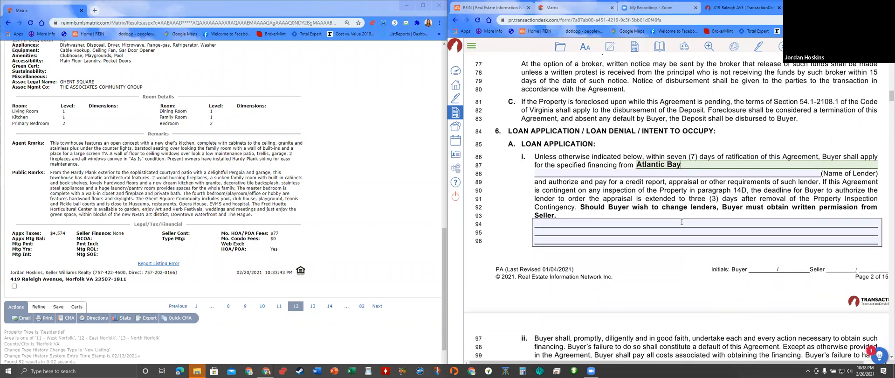
{"action": "scroll", "coordinate": [683, 225], "scroll_direction": "up", "scroll_amount": 10}
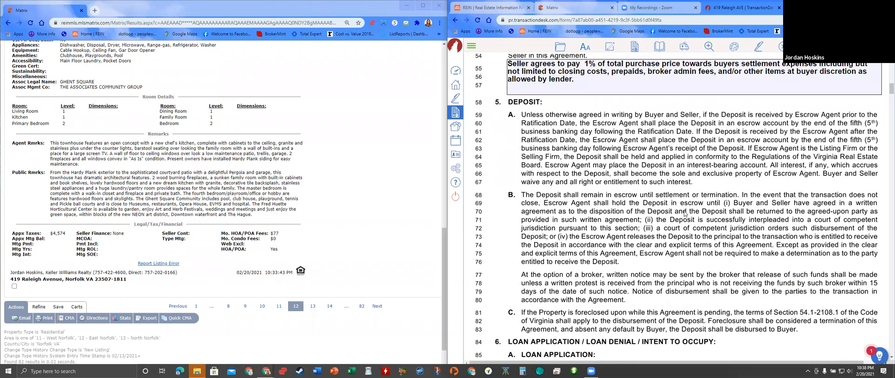
{"action": "scroll", "coordinate": [651, 168], "scroll_direction": "up", "scroll_amount": 2}
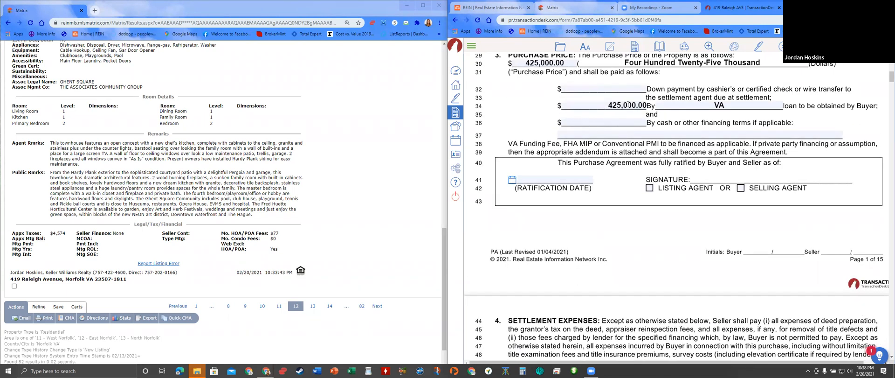
{"action": "scroll", "coordinate": [804, 326], "scroll_direction": "down", "scroll_amount": 3}
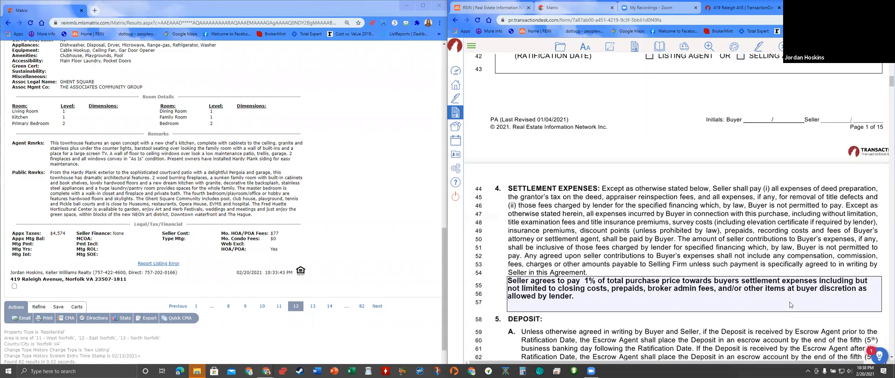
{"action": "scroll", "coordinate": [789, 300], "scroll_direction": "down", "scroll_amount": 10}
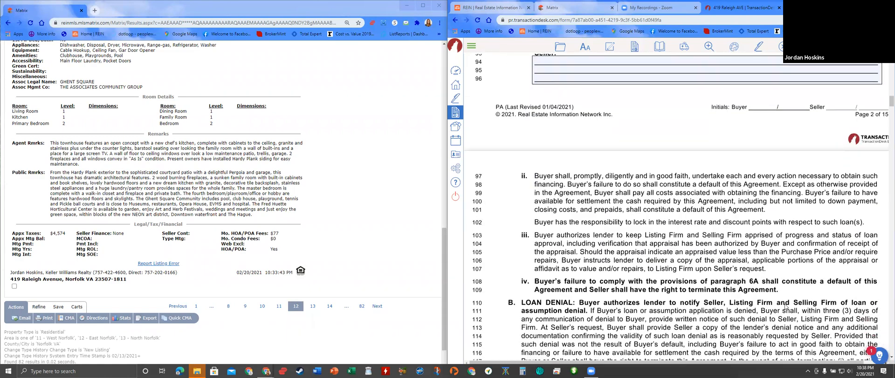
{"action": "scroll", "coordinate": [787, 306], "scroll_direction": "down", "scroll_amount": 3}
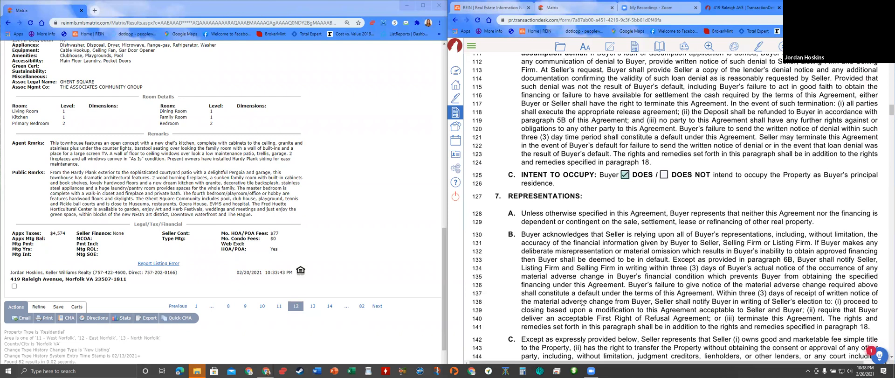
{"action": "scroll", "coordinate": [584, 297], "scroll_direction": "down", "scroll_amount": 3}
{"action": "scroll", "coordinate": [584, 295], "scroll_direction": "down", "scroll_amount": 6}
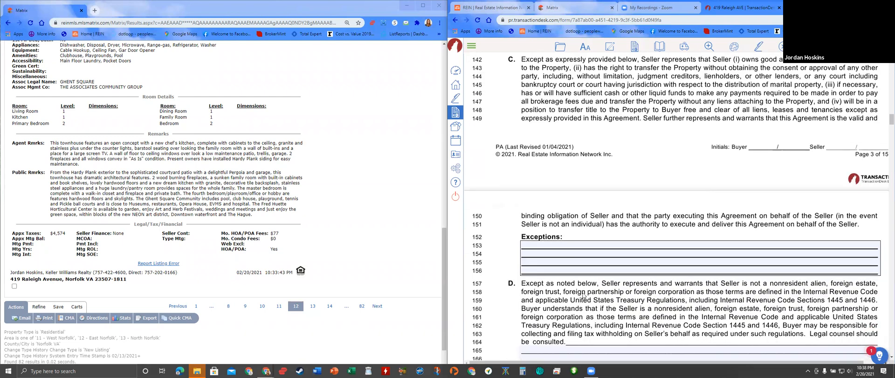
{"action": "scroll", "coordinate": [582, 297], "scroll_direction": "down", "scroll_amount": 5}
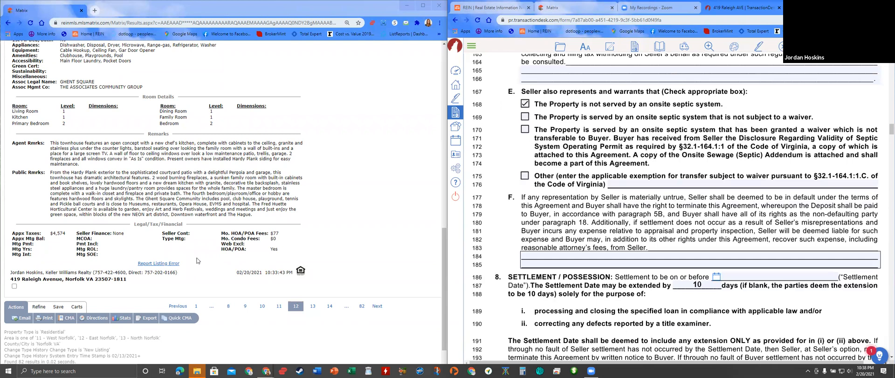
{"action": "scroll", "coordinate": [121, 212], "scroll_direction": "up", "scroll_amount": 4}
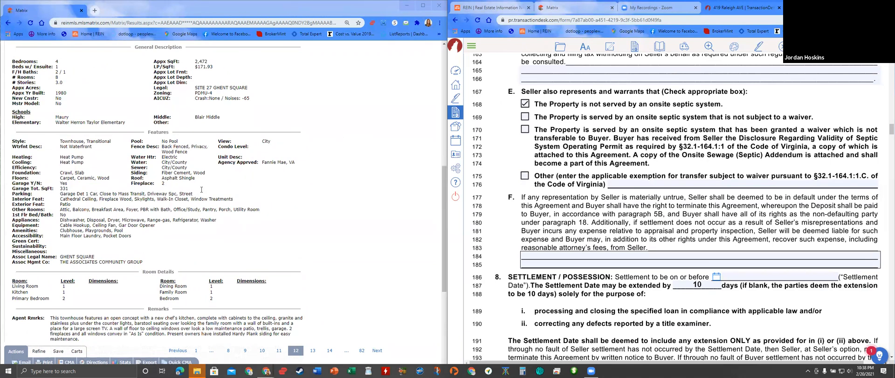
- Pick March 19, 2021 in the calendar as the settlement date
{"action": "scroll", "coordinate": [743, 200], "scroll_direction": "down", "scroll_amount": 2}
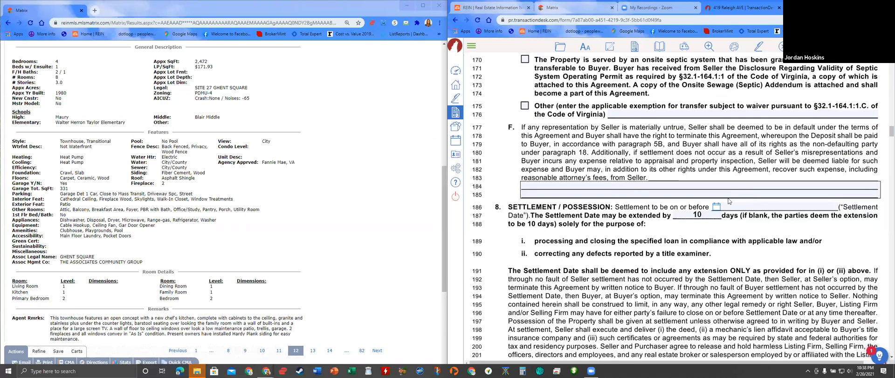
{"action": "left_click", "coordinate": [720, 207]}
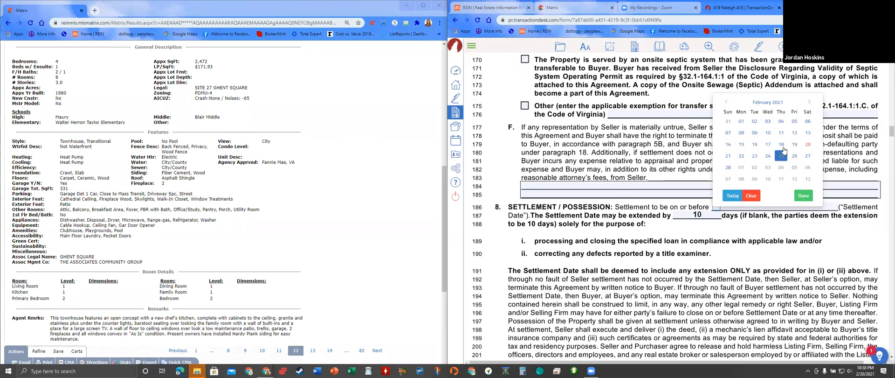
{"action": "left_click", "coordinate": [809, 102]}
{"action": "left_click", "coordinate": [794, 145]}
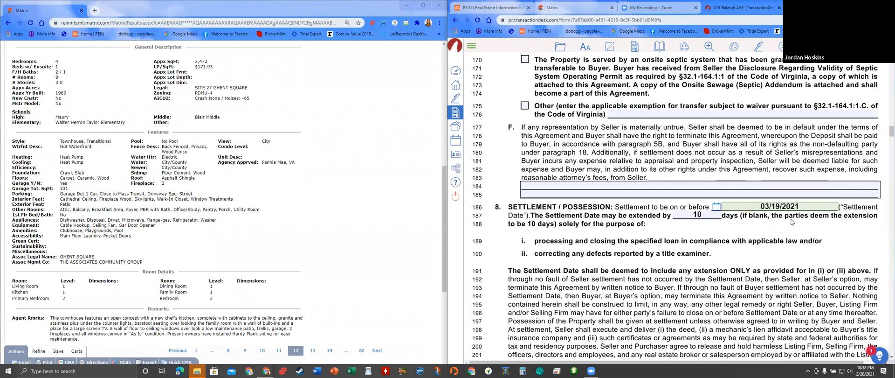
{"action": "scroll", "coordinate": [811, 254], "scroll_direction": "down", "scroll_amount": 2}
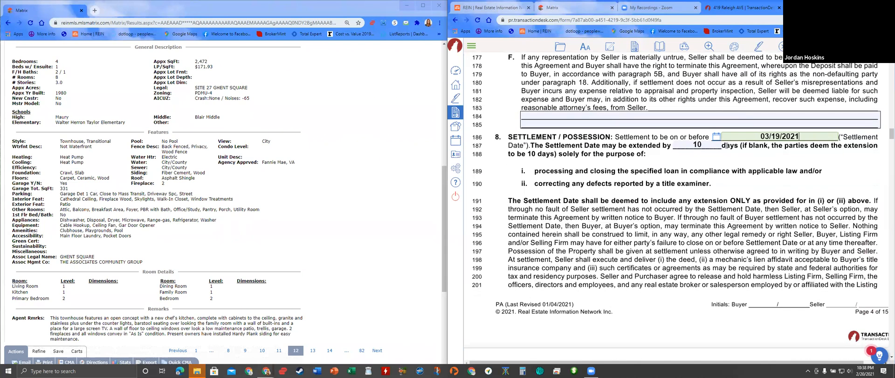
{"action": "scroll", "coordinate": [678, 196], "scroll_direction": "down", "scroll_amount": 3}
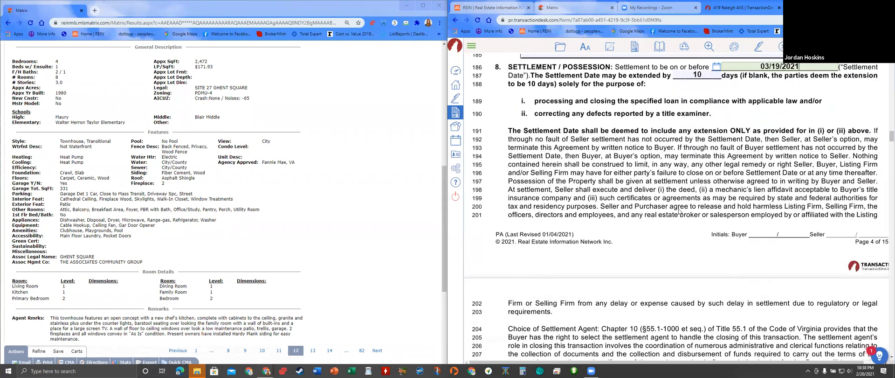
{"action": "scroll", "coordinate": [676, 233], "scroll_direction": "down", "scroll_amount": 7}
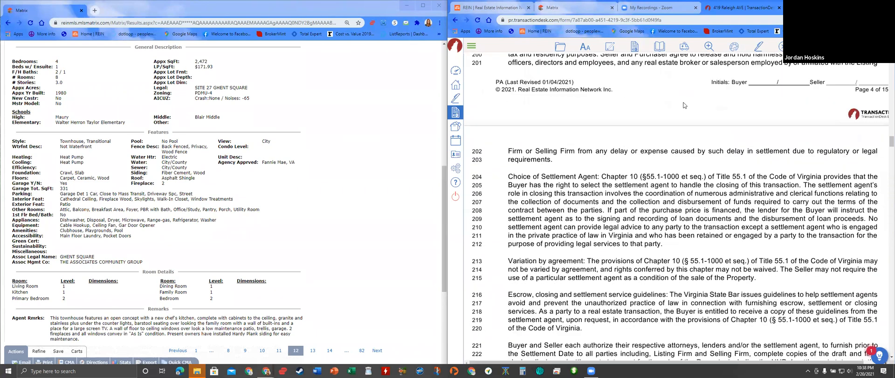
{"action": "scroll", "coordinate": [693, 110], "scroll_direction": "down", "scroll_amount": 6}
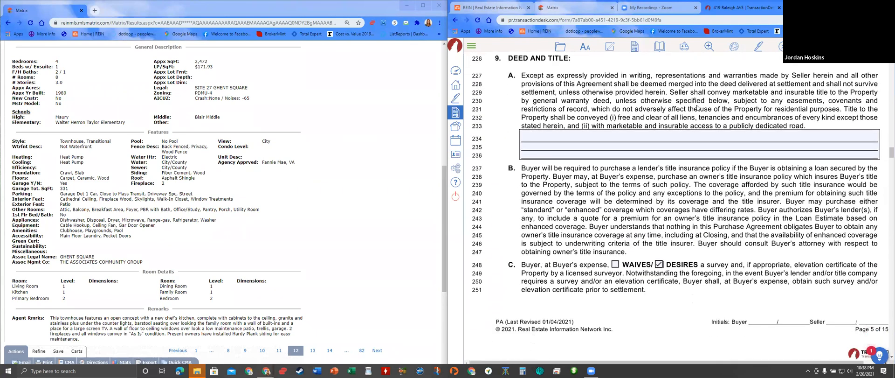
{"action": "scroll", "coordinate": [735, 140], "scroll_direction": "down", "scroll_amount": 1}
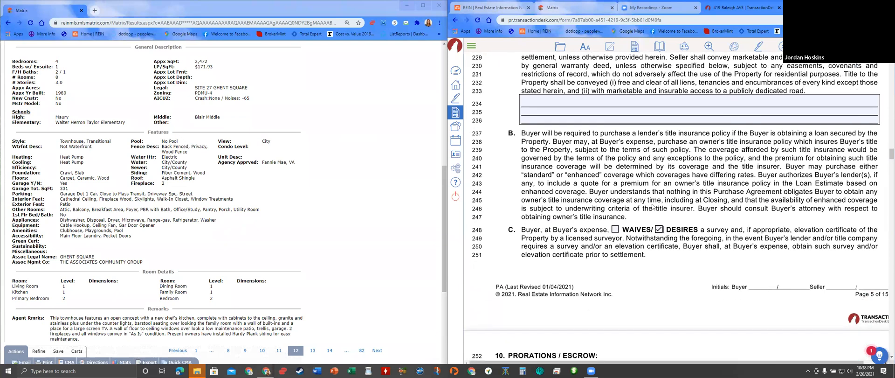
{"action": "scroll", "coordinate": [671, 233], "scroll_direction": "down", "scroll_amount": 6}
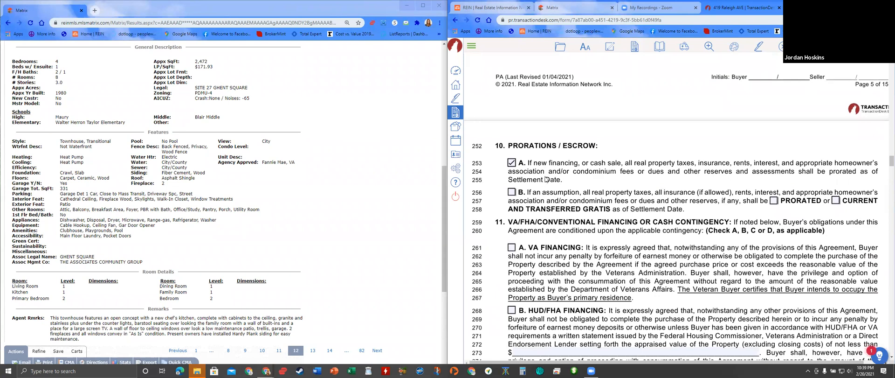
- Tick 'A. VA FINANCING' in section 11 as the buyer's financing contingency
{"action": "scroll", "coordinate": [555, 177], "scroll_direction": "down", "scroll_amount": 1}
{"action": "scroll", "coordinate": [552, 181], "scroll_direction": "down", "scroll_amount": 2}
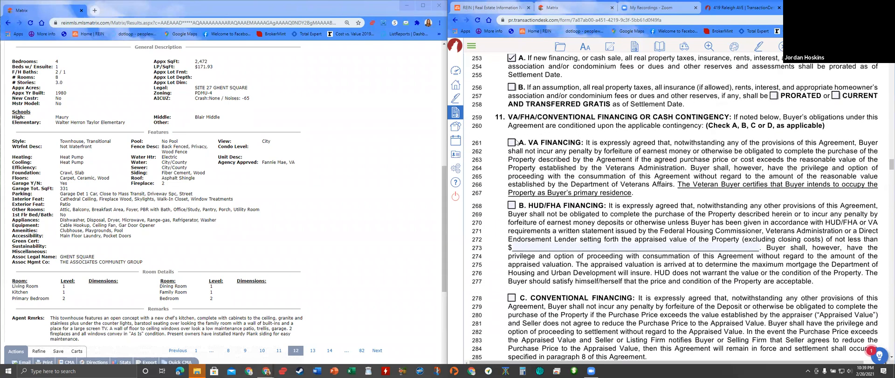
{"action": "left_click", "coordinate": [512, 142]}
{"action": "scroll", "coordinate": [613, 156], "scroll_direction": "down", "scroll_amount": 1}
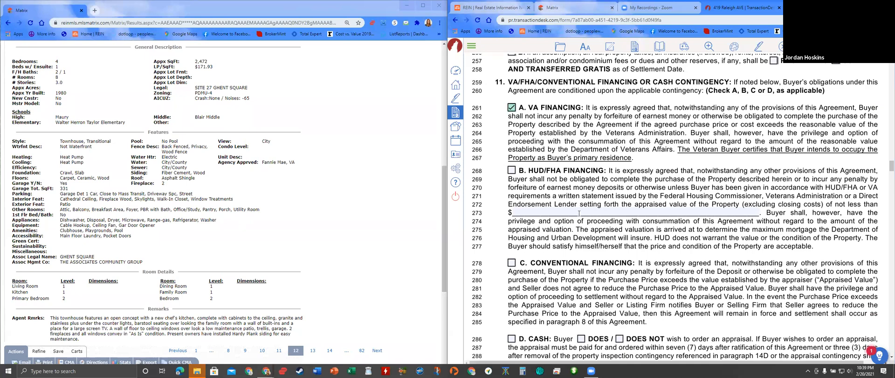
{"action": "scroll", "coordinate": [615, 238], "scroll_direction": "down", "scroll_amount": 5}
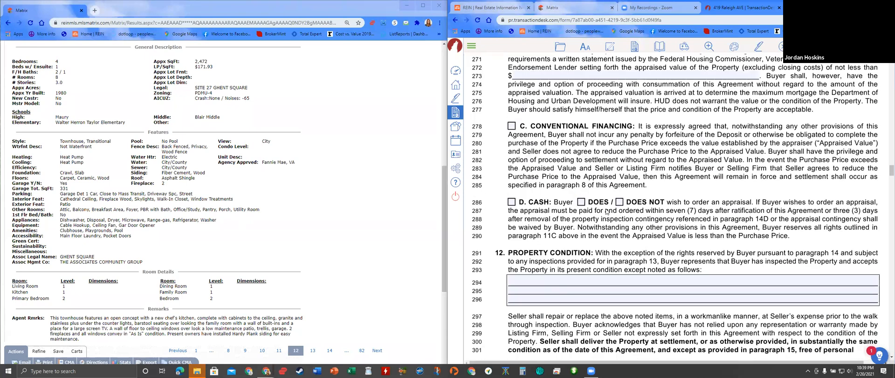
{"action": "scroll", "coordinate": [616, 228], "scroll_direction": "up", "scroll_amount": 4}
{"action": "scroll", "coordinate": [653, 270], "scroll_direction": "down", "scroll_amount": 6}
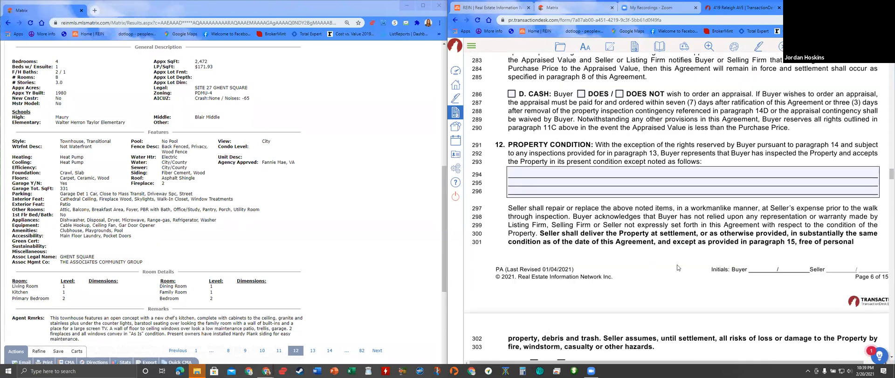
{"action": "scroll", "coordinate": [677, 265], "scroll_direction": "down", "scroll_amount": 1}
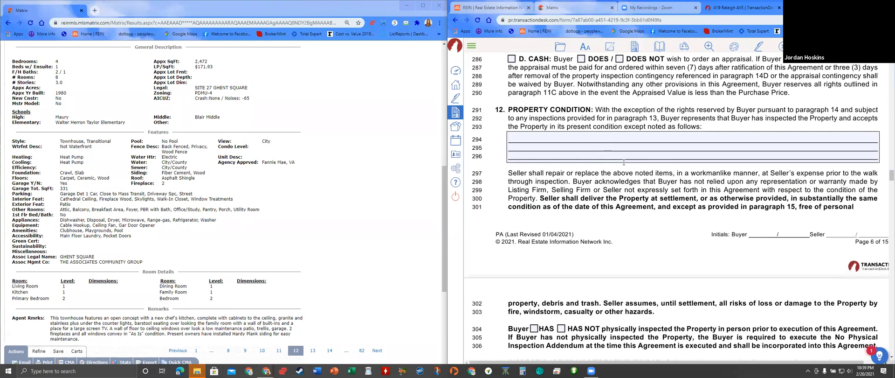
{"action": "scroll", "coordinate": [171, 224], "scroll_direction": "up", "scroll_amount": 3}
{"action": "scroll", "coordinate": [171, 225], "scroll_direction": "up", "scroll_amount": 2}
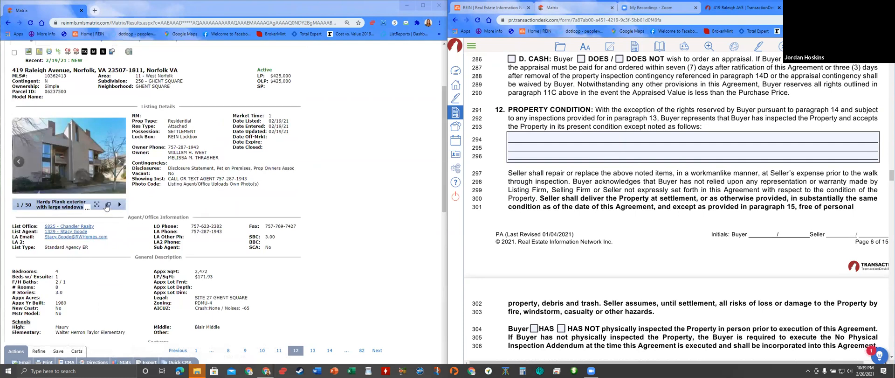
{"action": "left_click", "coordinate": [108, 205]}
{"action": "scroll", "coordinate": [339, 235], "scroll_direction": "down", "scroll_amount": 8}
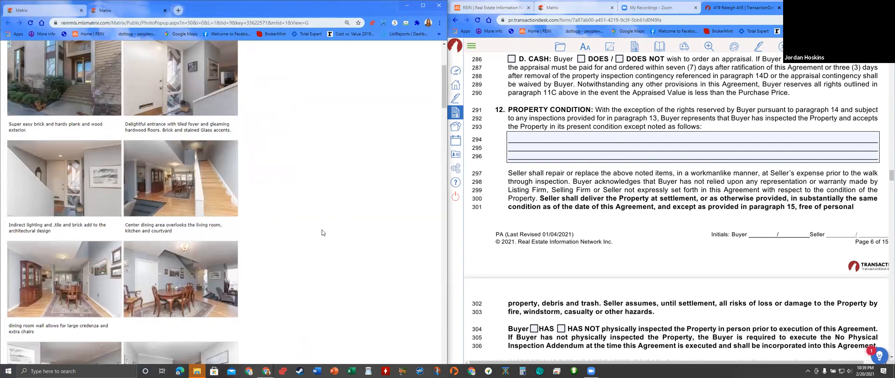
- Tick 'Buyer HAS' on line 304 to record the buyer's physical inspection of the property
{"action": "scroll", "coordinate": [311, 233], "scroll_direction": "down", "scroll_amount": 9}
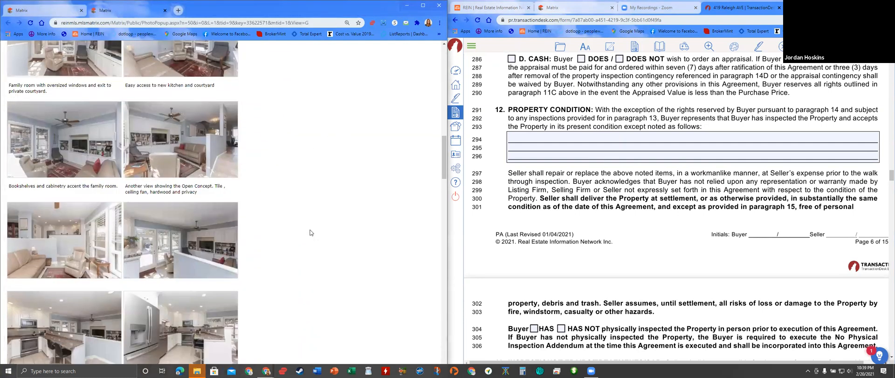
{"action": "scroll", "coordinate": [310, 235], "scroll_direction": "down", "scroll_amount": 9}
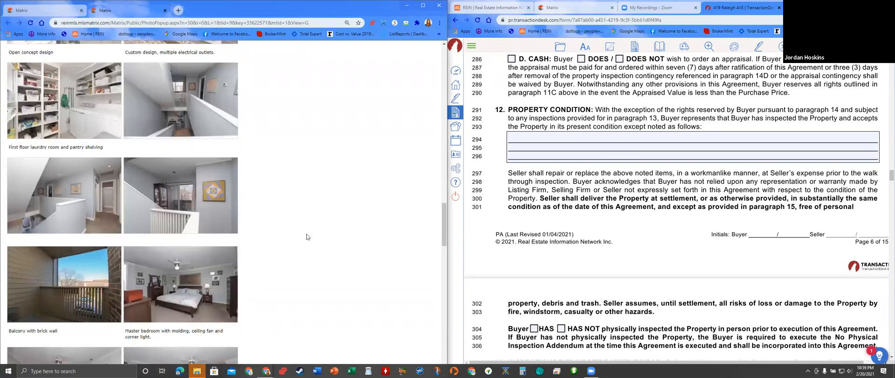
{"action": "scroll", "coordinate": [304, 240], "scroll_direction": "down", "scroll_amount": 3}
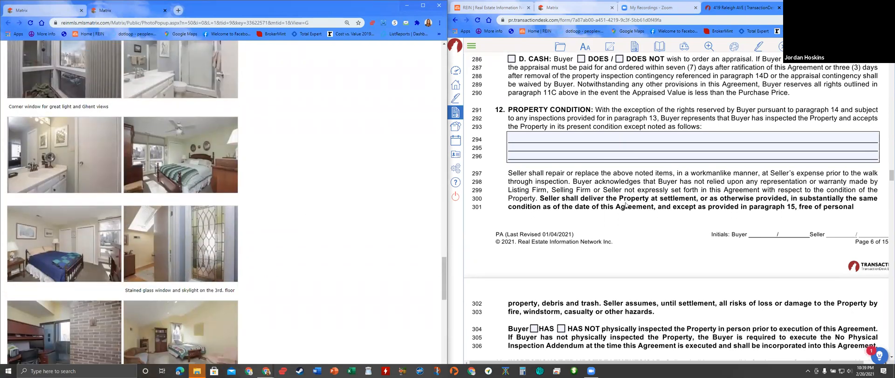
{"action": "scroll", "coordinate": [625, 204], "scroll_direction": "down", "scroll_amount": 2}
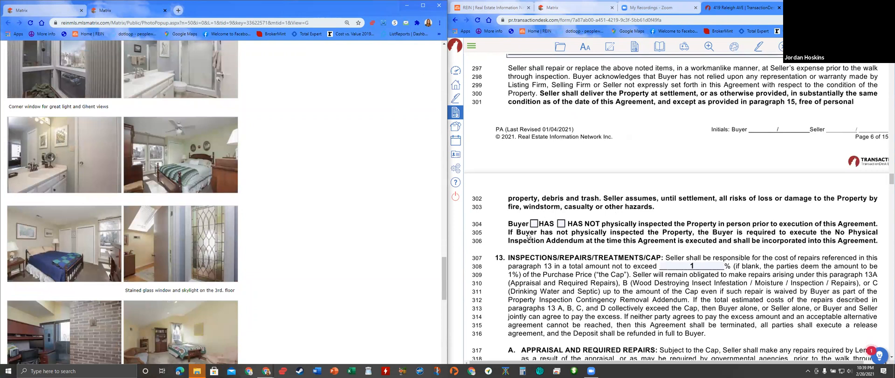
{"action": "left_click", "coordinate": [534, 224]}
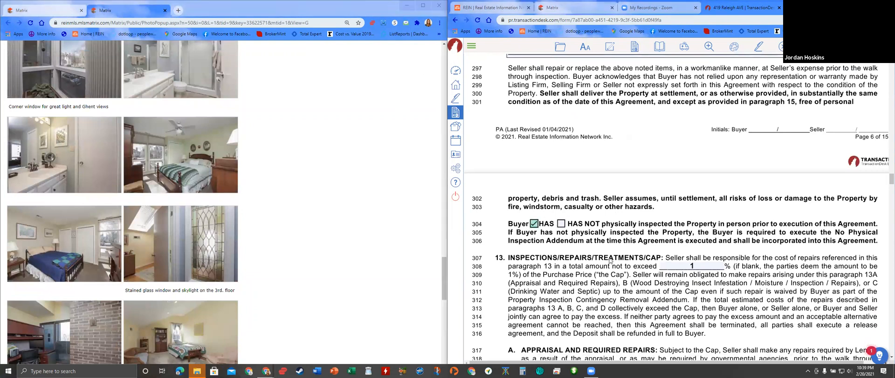
{"action": "scroll", "coordinate": [609, 260], "scroll_direction": "down", "scroll_amount": 4}
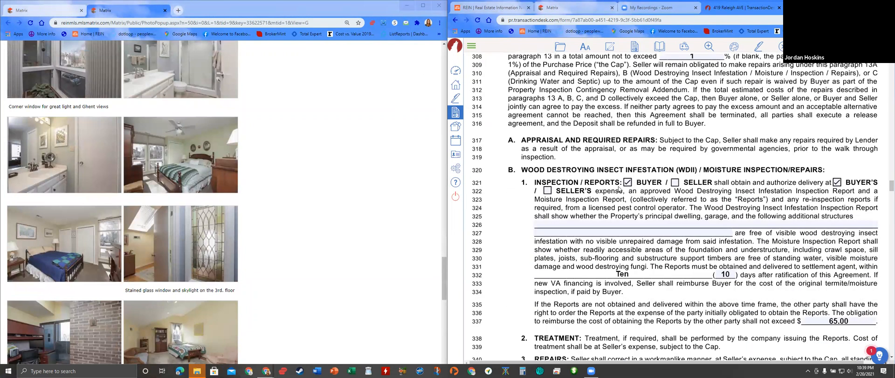
{"action": "scroll", "coordinate": [760, 234], "scroll_direction": "down", "scroll_amount": 2}
{"action": "scroll", "coordinate": [721, 276], "scroll_direction": "down", "scroll_amount": 6}
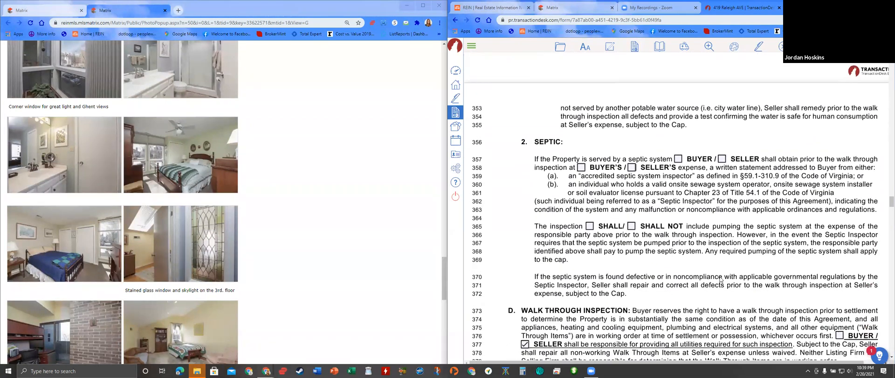
{"action": "scroll", "coordinate": [720, 279], "scroll_direction": "down", "scroll_amount": 1}
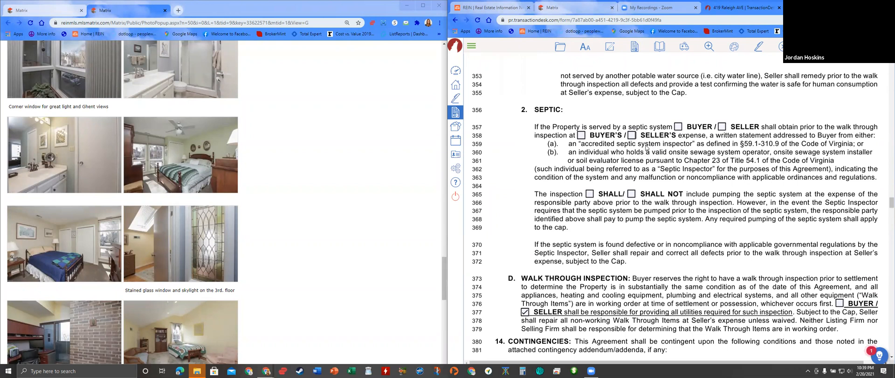
{"action": "scroll", "coordinate": [752, 270], "scroll_direction": "down", "scroll_amount": 3}
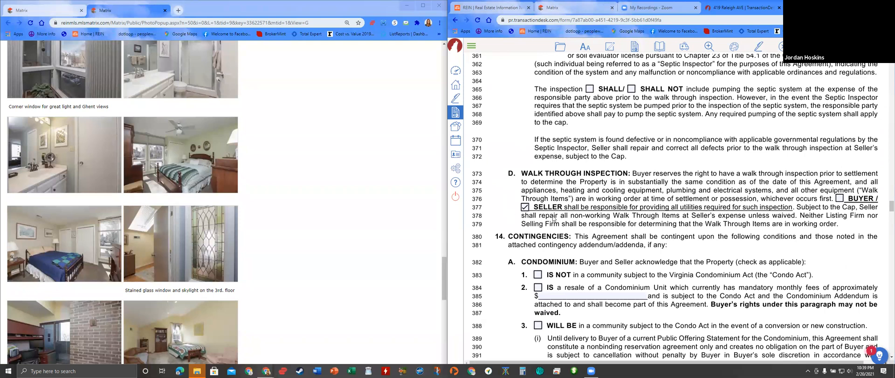
{"action": "scroll", "coordinate": [548, 251], "scroll_direction": "down", "scroll_amount": 1}
- Mark the property as NOT subject to the Virginia Condominium Act
{"action": "left_click", "coordinate": [537, 241]}
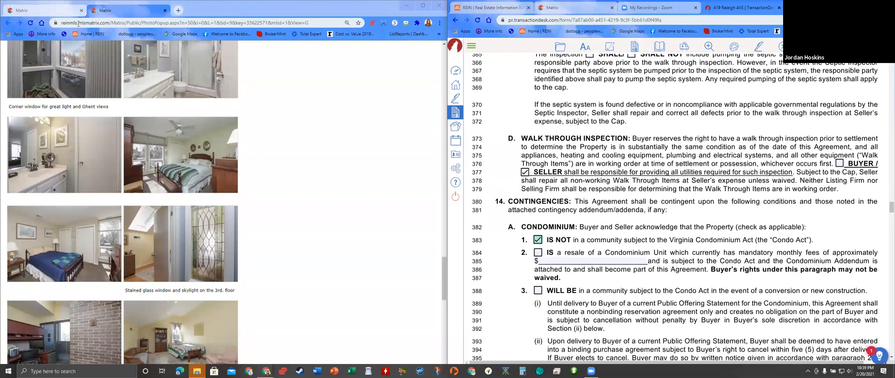
{"action": "left_click", "coordinate": [44, 10]}
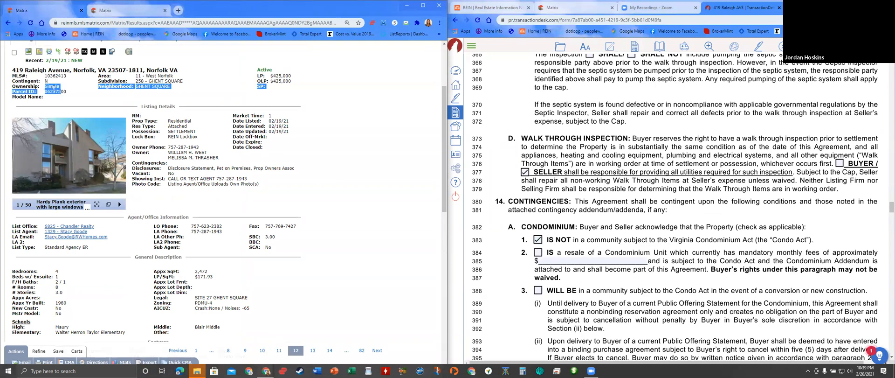
{"action": "left_click_drag", "start_coordinate": [264, 127], "coordinate": [340, 159]}
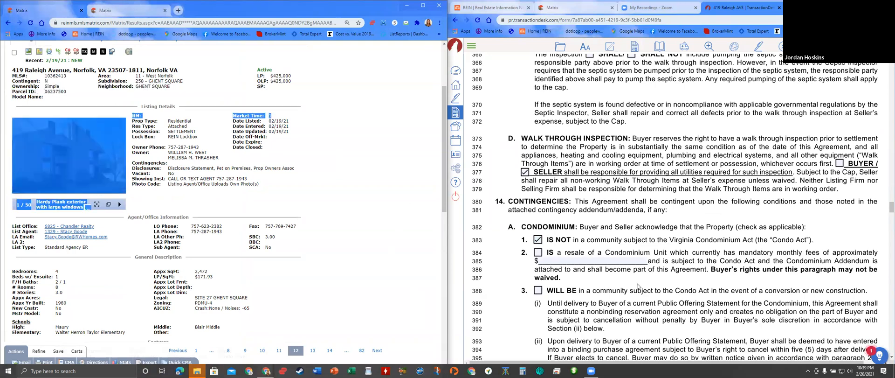
{"action": "scroll", "coordinate": [611, 244], "scroll_direction": "down", "scroll_amount": 5}
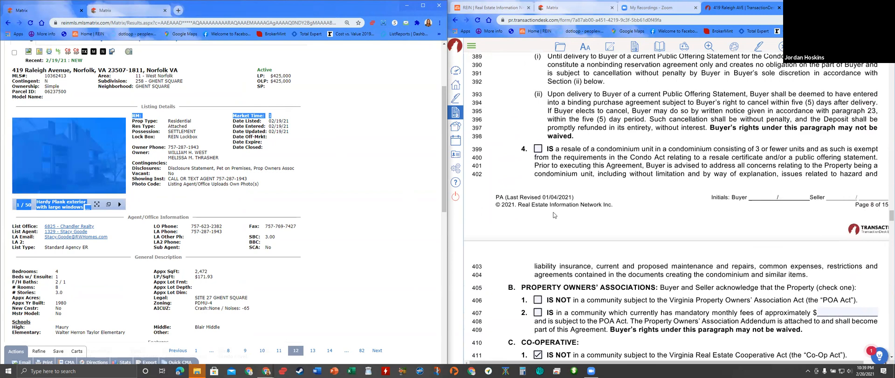
{"action": "scroll", "coordinate": [554, 214], "scroll_direction": "down", "scroll_amount": 2}
- Mark the property as in a property owners' association with monthly fees of 77
{"action": "left_click", "coordinate": [537, 244]}
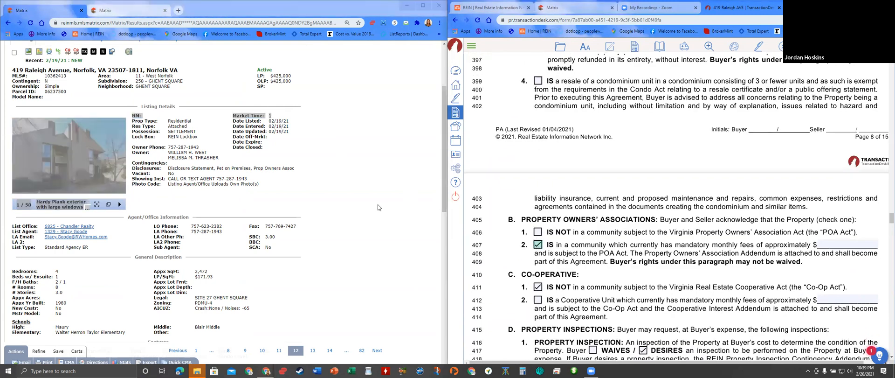
{"action": "scroll", "coordinate": [366, 216], "scroll_direction": "down", "scroll_amount": 10}
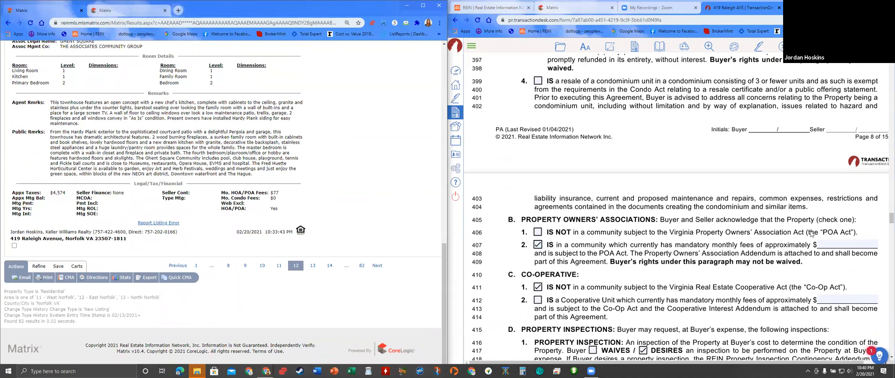
{"action": "left_click", "coordinate": [836, 242]}
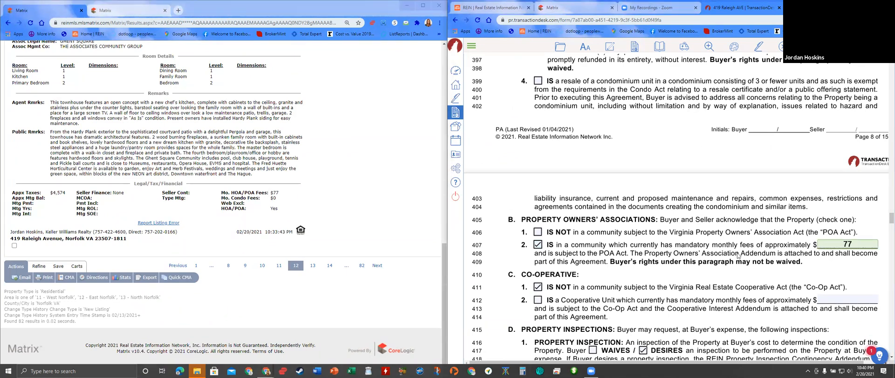
{"action": "scroll", "coordinate": [738, 255], "scroll_direction": "down", "scroll_amount": 2}
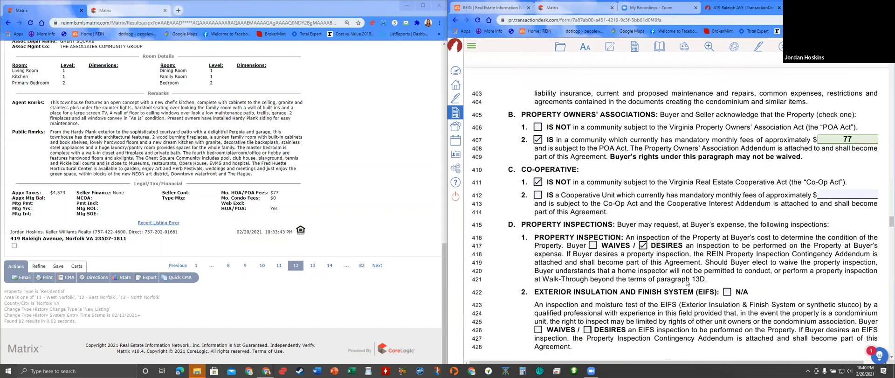
- Tick N/A for Exterior Insulation and Finish System and Lead-Based Paint Disclosure, after checking the listing's siding
{"action": "scroll", "coordinate": [670, 269], "scroll_direction": "down", "scroll_amount": 3}
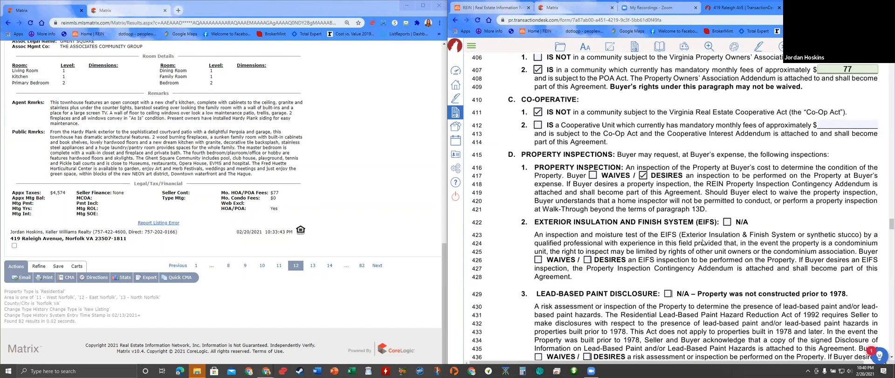
{"action": "scroll", "coordinate": [145, 259], "scroll_direction": "up", "scroll_amount": 3}
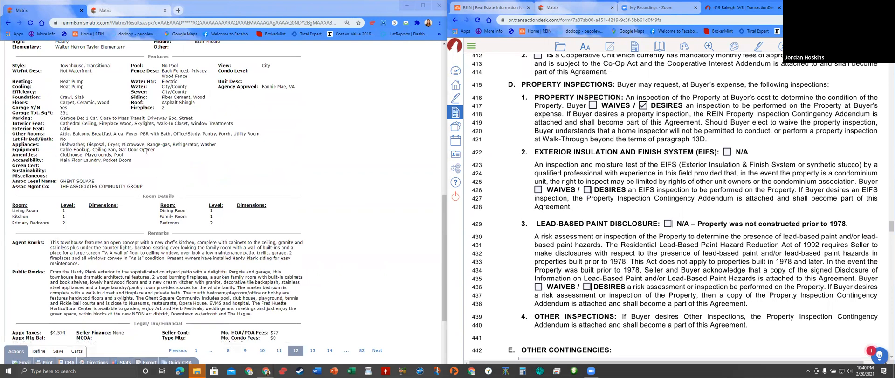
{"action": "scroll", "coordinate": [146, 151], "scroll_direction": "up", "scroll_amount": 1}
{"action": "left_click_drag", "start_coordinate": [204, 133], "coordinate": [169, 133]}
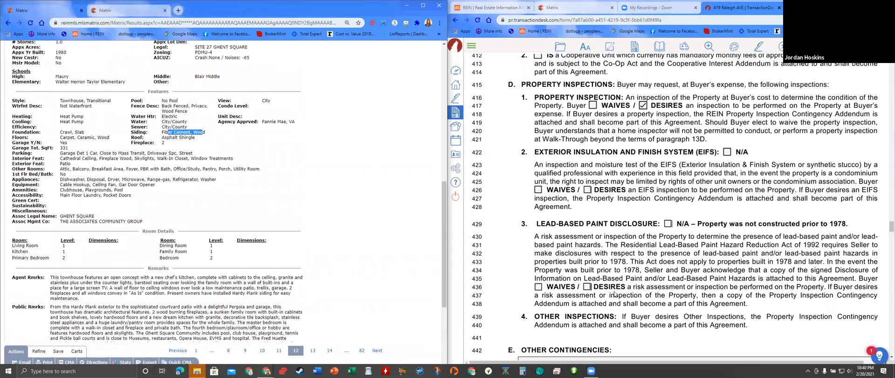
{"action": "left_click", "coordinate": [726, 152]}
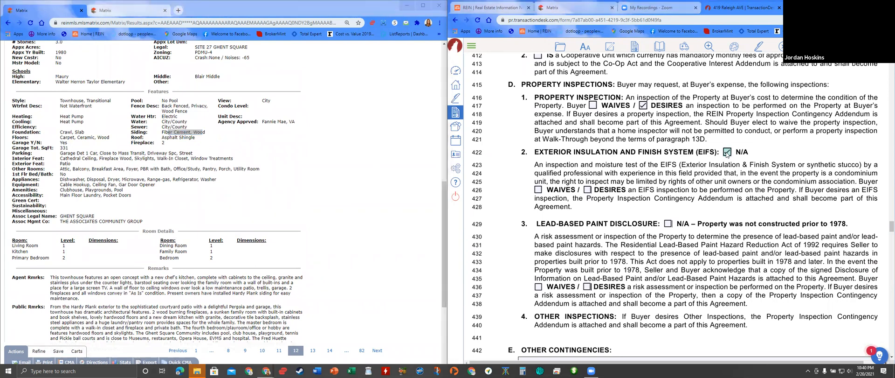
{"action": "scroll", "coordinate": [326, 196], "scroll_direction": "up", "scroll_amount": 1}
{"action": "scroll", "coordinate": [326, 196], "scroll_direction": "up", "scroll_amount": 1}
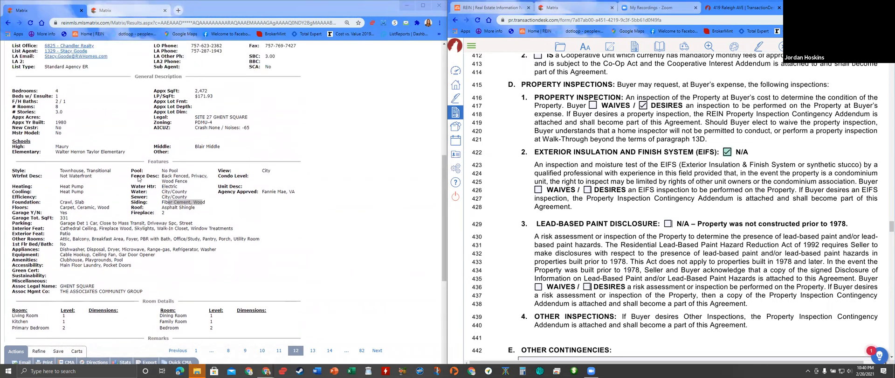
{"action": "left_click", "coordinate": [668, 224]}
{"action": "scroll", "coordinate": [790, 196], "scroll_direction": "down", "scroll_amount": 7}
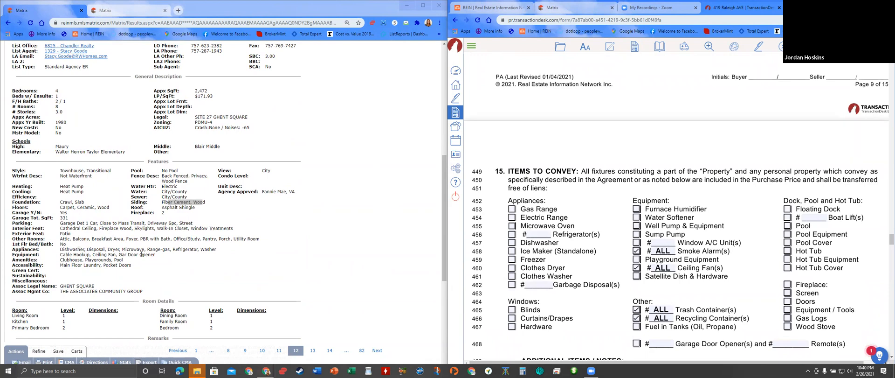
- Tick dishwasher, garbage disposal #1, gas range, refrigerator #1, washer, dryer and microwave as conveying
{"action": "left_click_drag", "start_coordinate": [217, 249], "coordinate": [69, 249]}
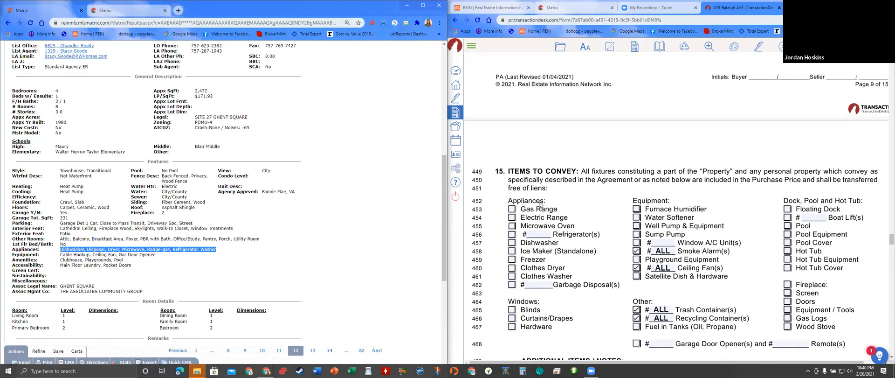
{"action": "left_click", "coordinate": [512, 242]}
{"action": "left_click", "coordinate": [513, 283]}
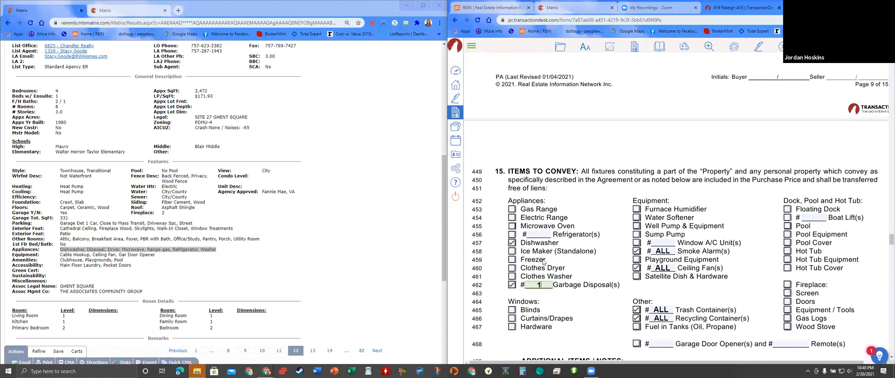
{"action": "left_click", "coordinate": [513, 209]}
{"action": "left_click", "coordinate": [512, 234]}
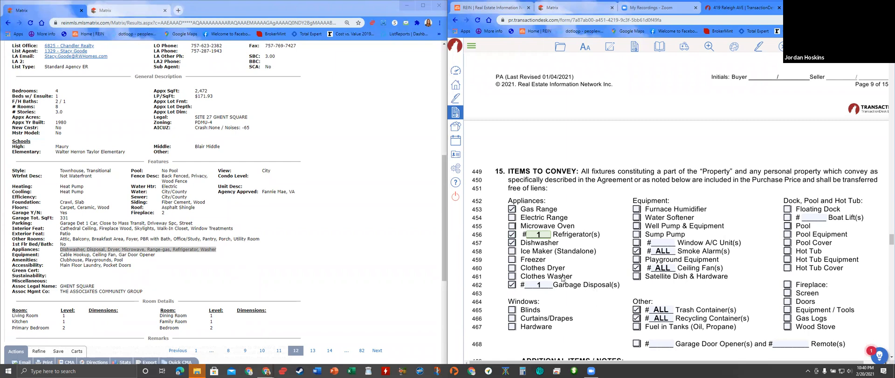
{"action": "left_click", "coordinate": [511, 273]}
{"action": "left_click", "coordinate": [512, 268]}
{"action": "left_click", "coordinate": [513, 226]}
{"action": "scroll", "coordinate": [177, 257], "scroll_direction": "up", "scroll_amount": 4}
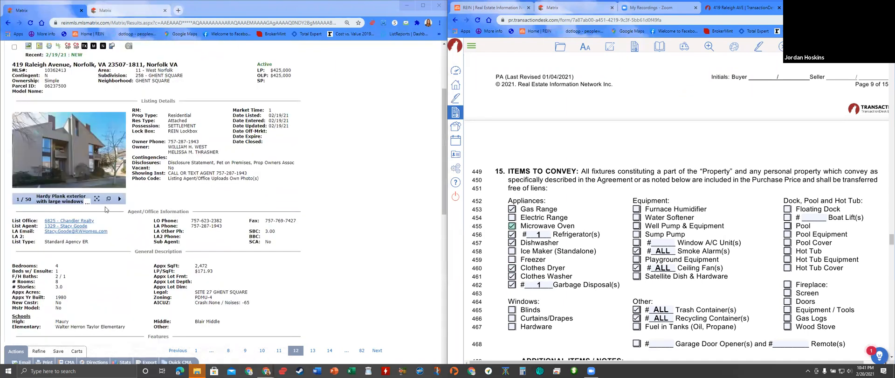
{"action": "left_click", "coordinate": [108, 198]}
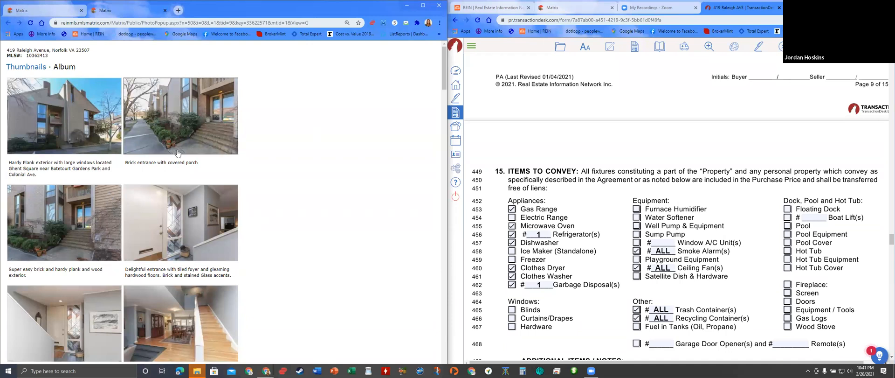
- Page through the listing's kitchen photos in the large viewer
{"action": "scroll", "coordinate": [201, 194], "scroll_direction": "down", "scroll_amount": 10}
{"action": "scroll", "coordinate": [202, 193], "scroll_direction": "down", "scroll_amount": 6}
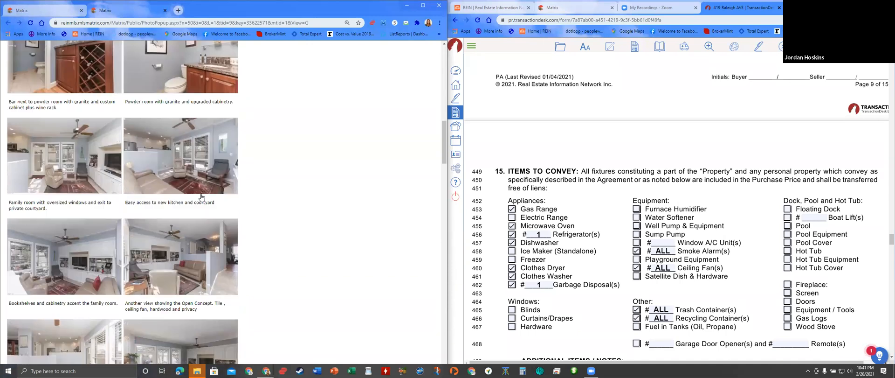
{"action": "scroll", "coordinate": [121, 217], "scroll_direction": "down", "scroll_amount": 5}
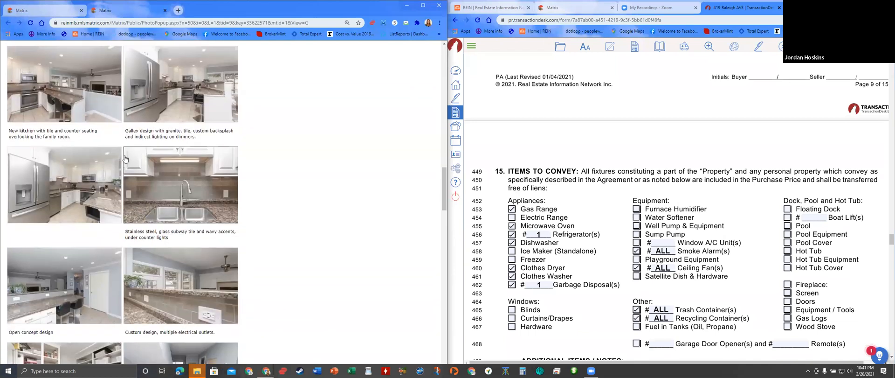
{"action": "left_click", "coordinate": [56, 104]}
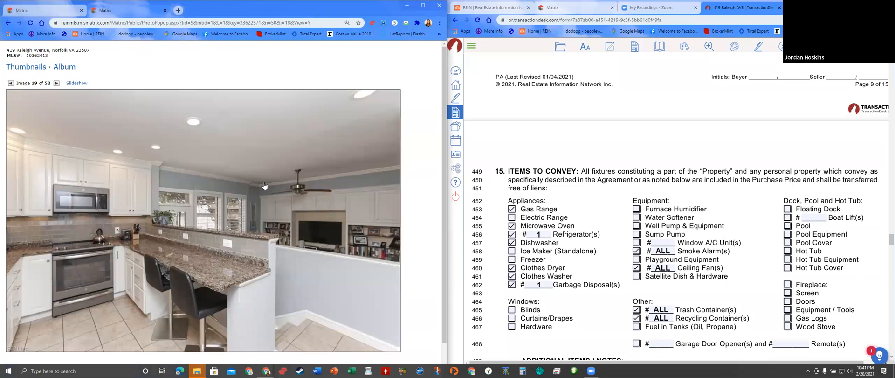
{"action": "left_click", "coordinate": [57, 83]}
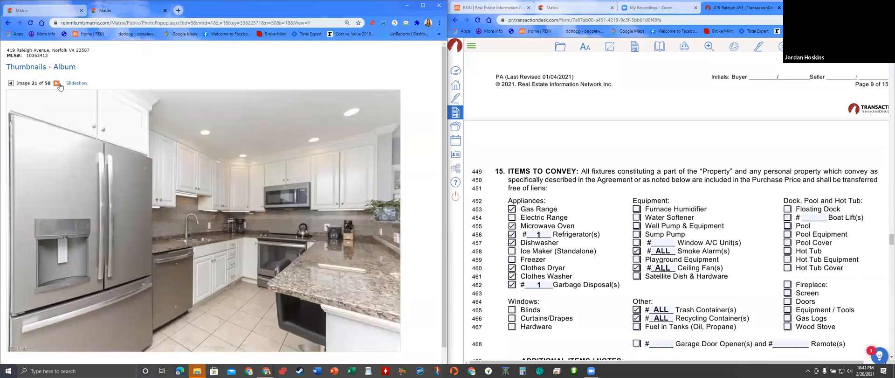
{"action": "left_click", "coordinate": [57, 84]}
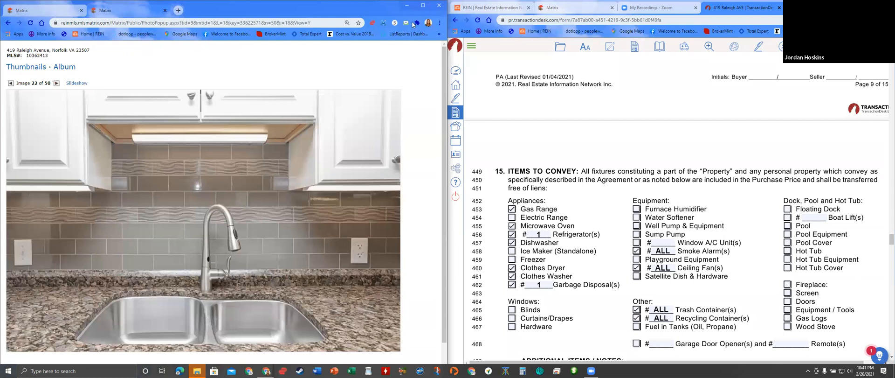
- Uncheck Gas Range and check Electric Range under Items to Convey
{"action": "left_click", "coordinate": [511, 209]}
{"action": "left_click", "coordinate": [512, 217]}
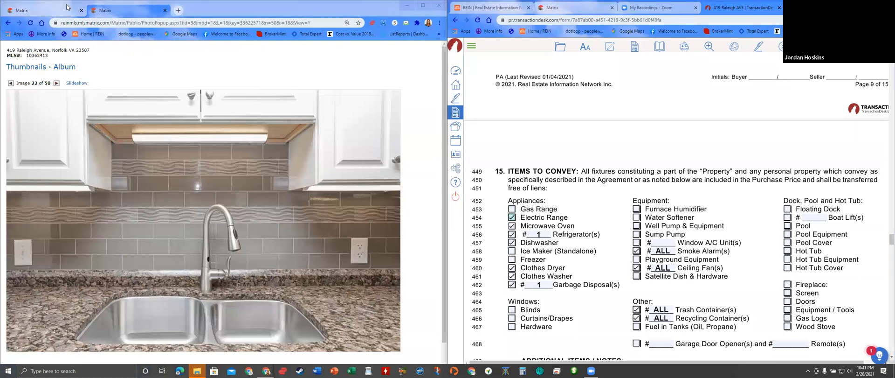
{"action": "left_click", "coordinate": [46, 11]}
{"action": "scroll", "coordinate": [553, 216], "scroll_direction": "down", "scroll_amount": 1}
- Tick Curtains/Drapes, Blinds and Hardware as conveying window items
{"action": "scroll", "coordinate": [553, 215], "scroll_direction": "down", "scroll_amount": 1}
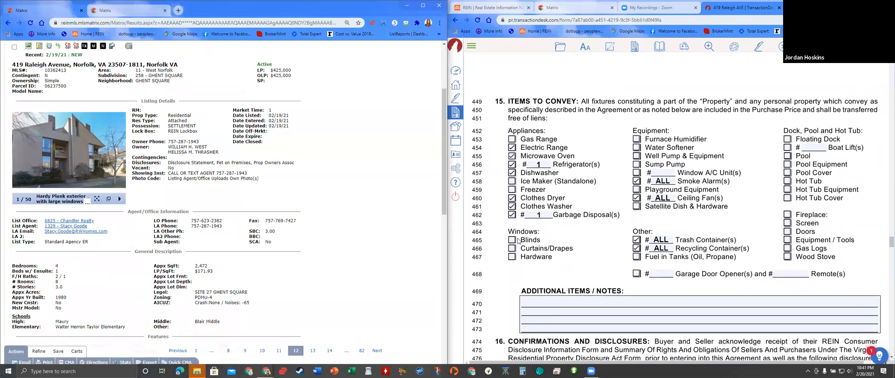
{"action": "left_click", "coordinate": [512, 248]}
{"action": "left_click", "coordinate": [512, 239]}
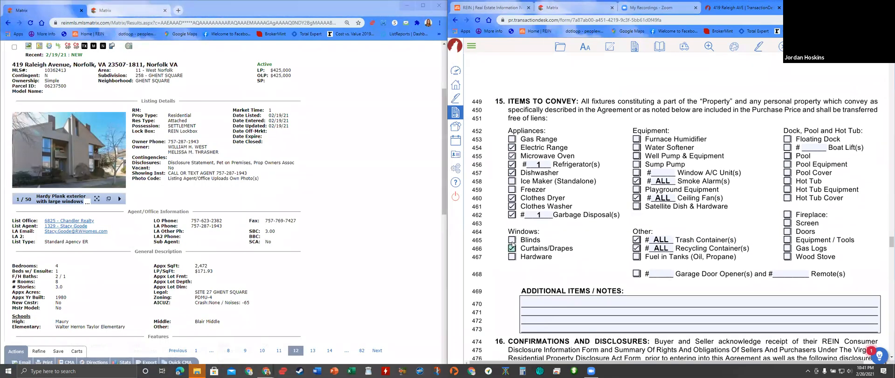
{"action": "left_click", "coordinate": [512, 257]}
{"action": "scroll", "coordinate": [144, 266], "scroll_direction": "down", "scroll_amount": 3}
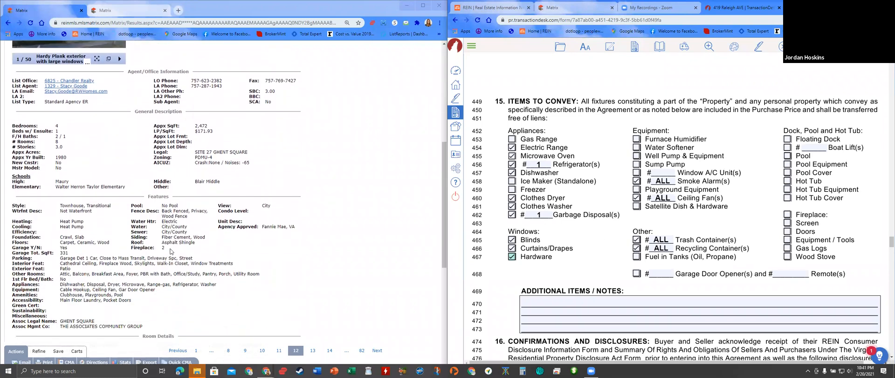
- Select the listing's garage square footage line, then open and scroll through its photo gallery
{"action": "triple_click", "coordinate": [164, 253]}
{"action": "scroll", "coordinate": [140, 235], "scroll_direction": "up", "scroll_amount": 2}
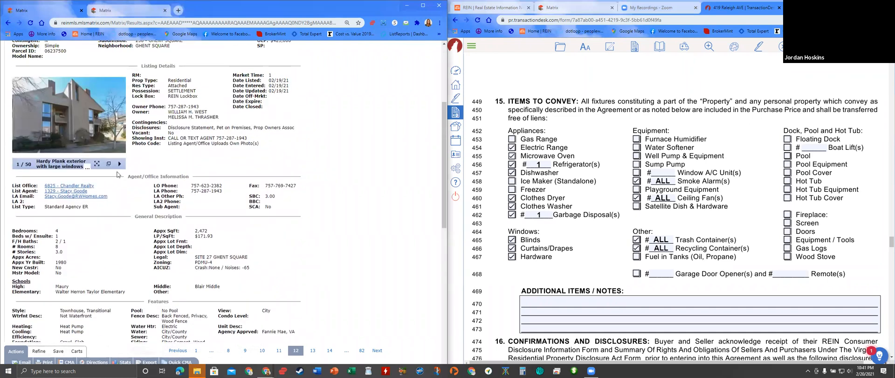
{"action": "left_click", "coordinate": [110, 164]}
{"action": "scroll", "coordinate": [114, 210], "scroll_direction": "down", "scroll_amount": 8}
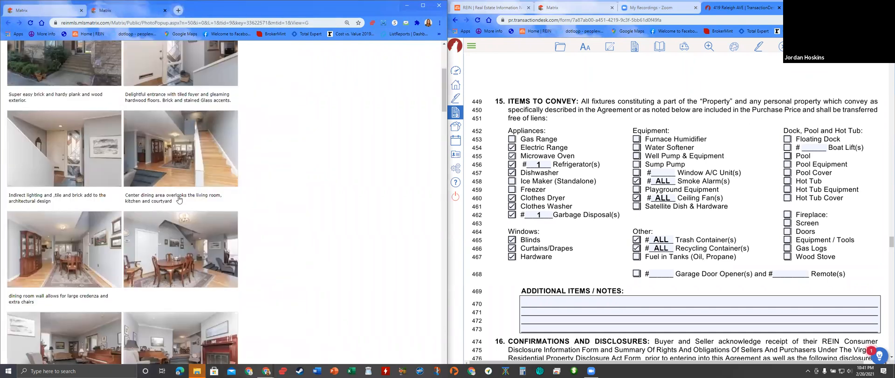
{"action": "scroll", "coordinate": [177, 199], "scroll_direction": "down", "scroll_amount": 4}
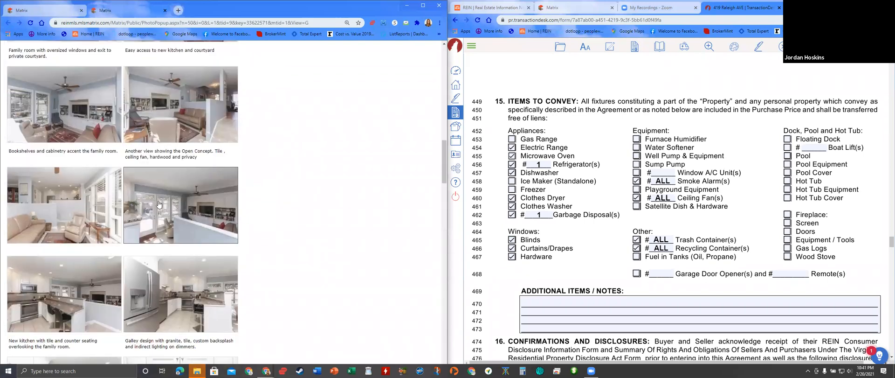
{"action": "scroll", "coordinate": [156, 208], "scroll_direction": "down", "scroll_amount": 2}
{"action": "scroll", "coordinate": [155, 208], "scroll_direction": "down", "scroll_amount": 2}
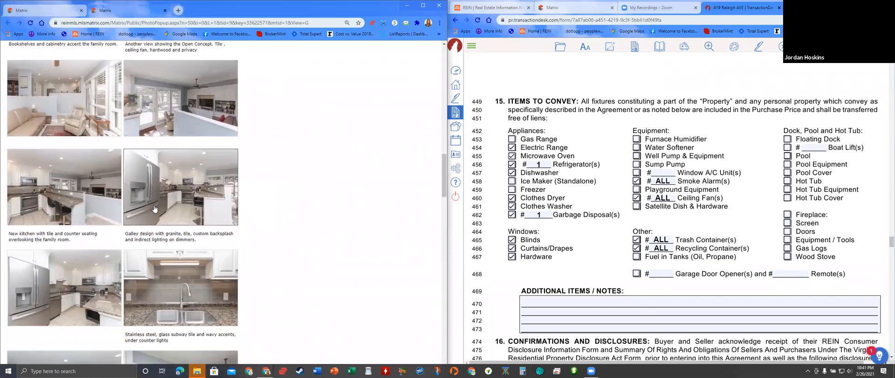
{"action": "scroll", "coordinate": [154, 206], "scroll_direction": "down", "scroll_amount": 4}
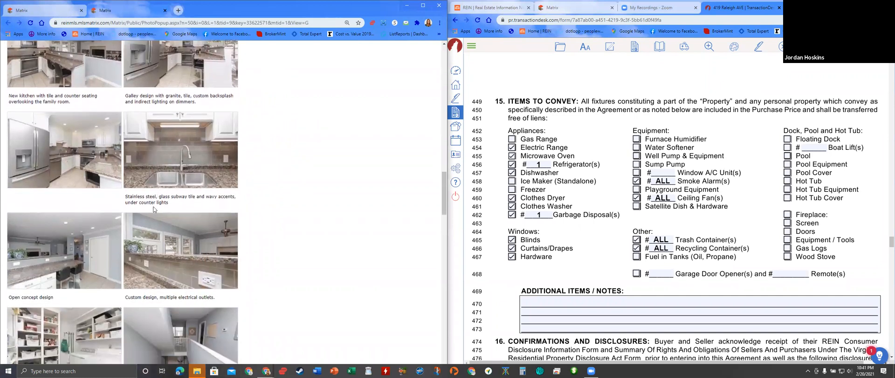
{"action": "scroll", "coordinate": [153, 206], "scroll_direction": "down", "scroll_amount": 4}
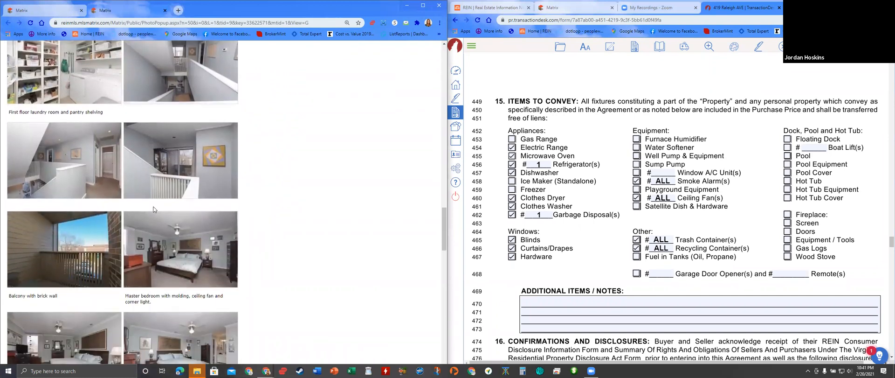
{"action": "scroll", "coordinate": [154, 209], "scroll_direction": "down", "scroll_amount": 1}
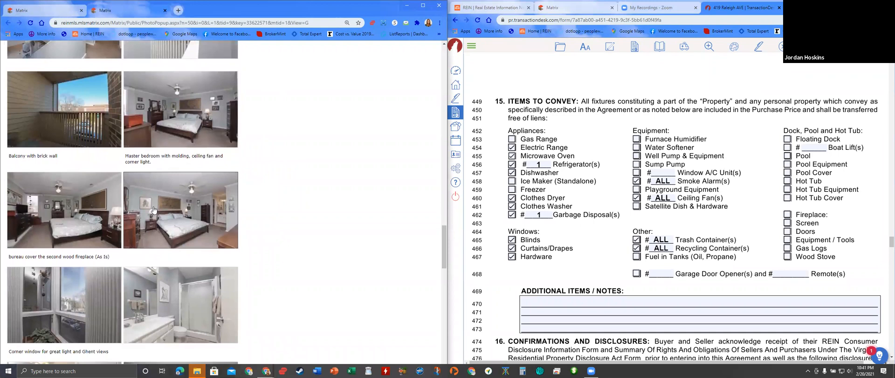
{"action": "scroll", "coordinate": [154, 209], "scroll_direction": "down", "scroll_amount": 4}
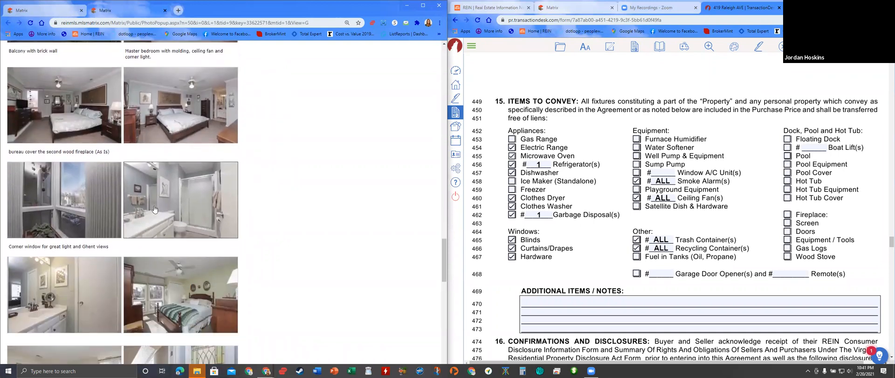
{"action": "scroll", "coordinate": [154, 209], "scroll_direction": "down", "scroll_amount": 5}
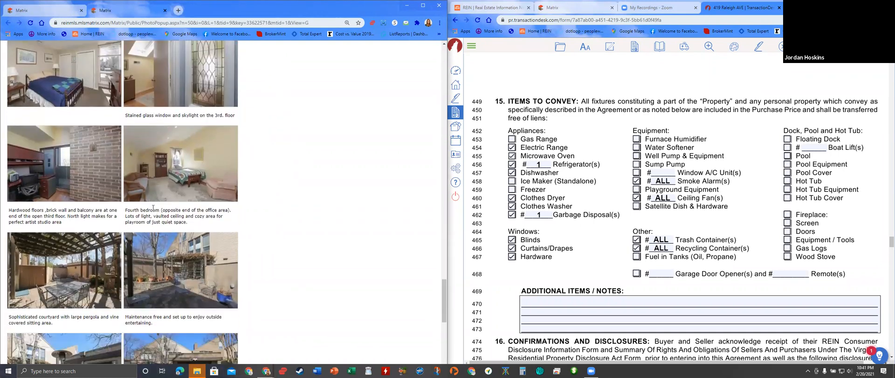
{"action": "scroll", "coordinate": [153, 209], "scroll_direction": "down", "scroll_amount": 1}
{"action": "scroll", "coordinate": [150, 211], "scroll_direction": "down", "scroll_amount": 5}
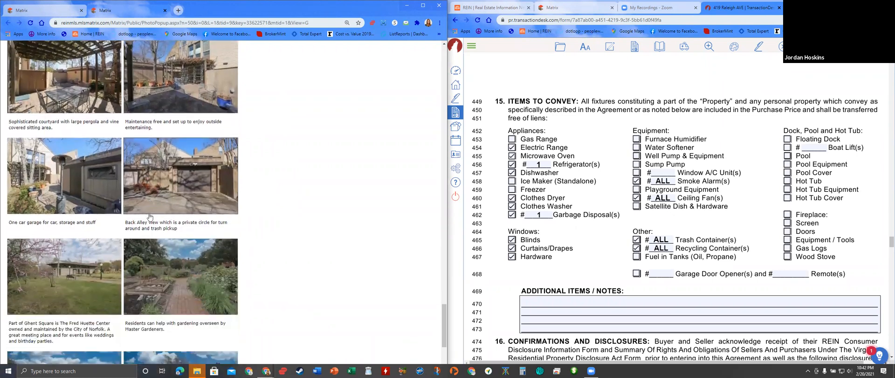
{"action": "scroll", "coordinate": [150, 217], "scroll_direction": "up", "scroll_amount": 10}
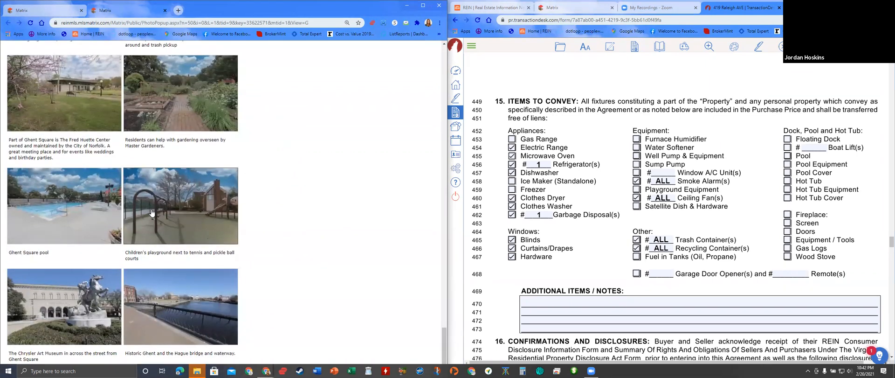
{"action": "scroll", "coordinate": [161, 206], "scroll_direction": "up", "scroll_amount": 8}
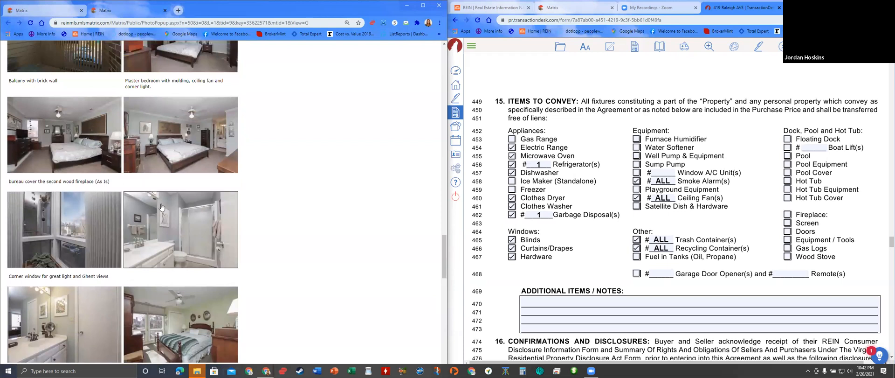
{"action": "scroll", "coordinate": [223, 251], "scroll_direction": "up", "scroll_amount": 6}
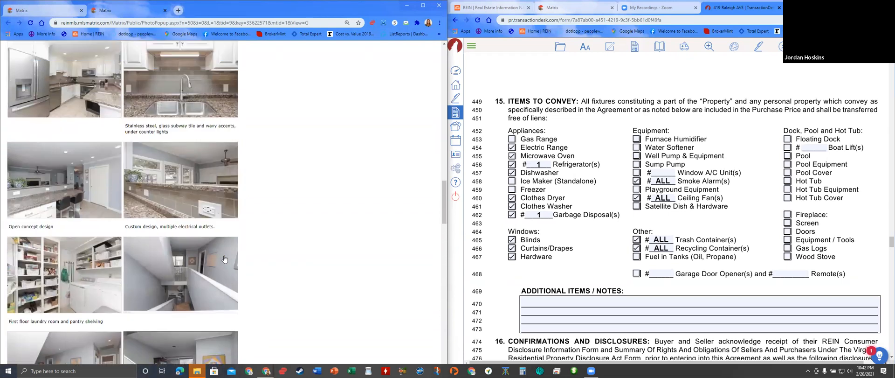
{"action": "scroll", "coordinate": [232, 271], "scroll_direction": "up", "scroll_amount": 3}
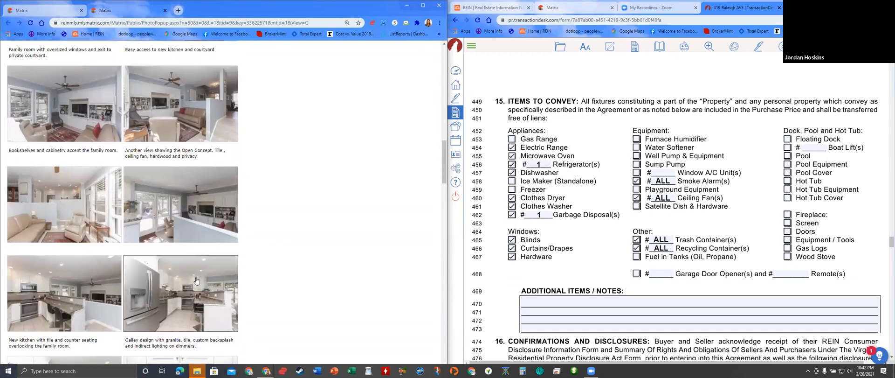
- Open the open-concept photo in the large viewer and step back three photos
{"action": "left_click", "coordinate": [176, 120]}
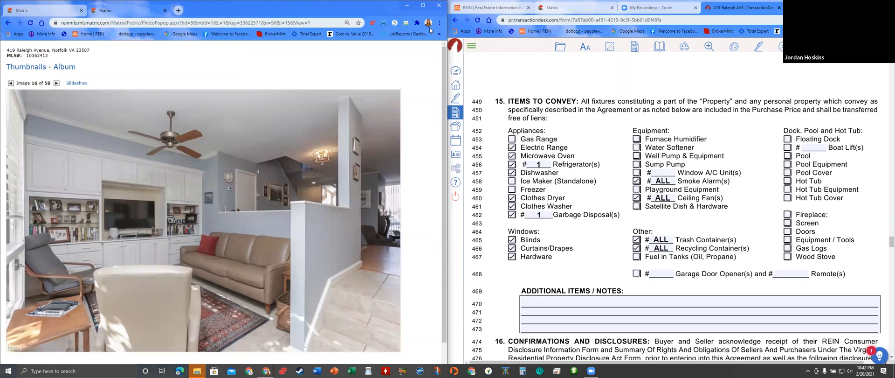
{"action": "left_click", "coordinate": [11, 84]}
{"action": "left_click", "coordinate": [10, 84]}
{"action": "left_click", "coordinate": [11, 83]}
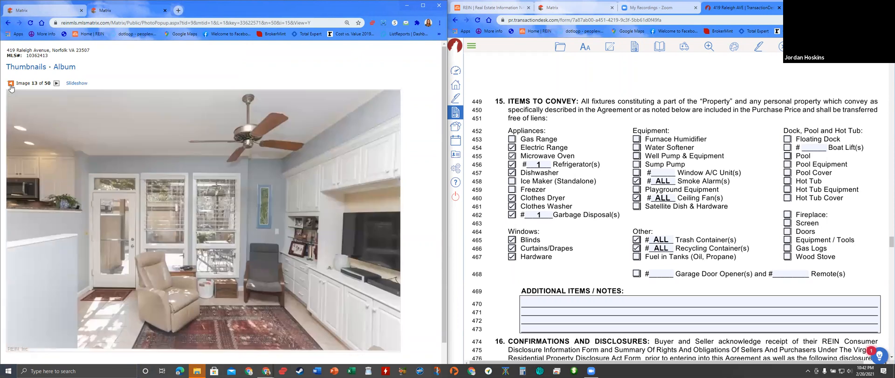
- In Thumbnails view, browse the hallway, dining room, living room, bathroom and family-room photos
{"action": "left_click", "coordinate": [23, 68]}
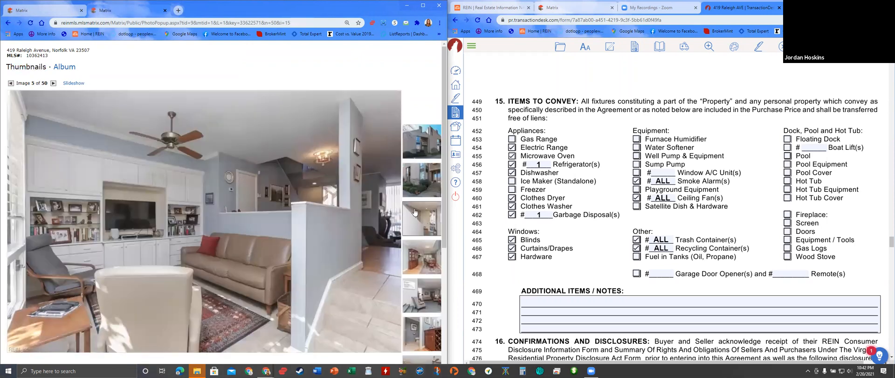
{"action": "left_click", "coordinate": [415, 212]}
{"action": "left_click", "coordinate": [427, 253]}
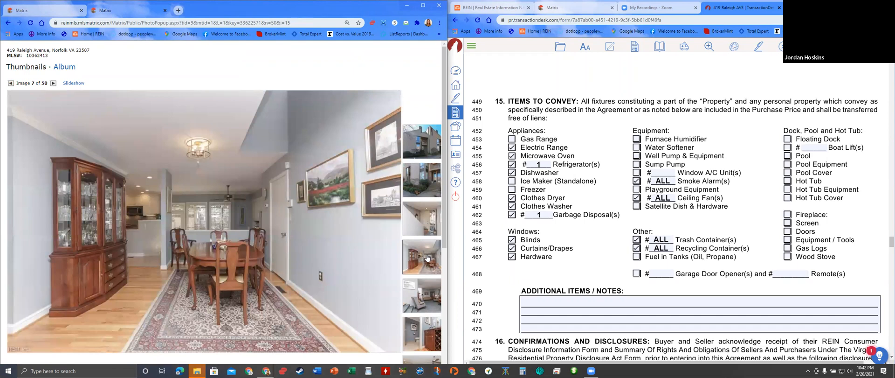
{"action": "left_click", "coordinate": [431, 290]}
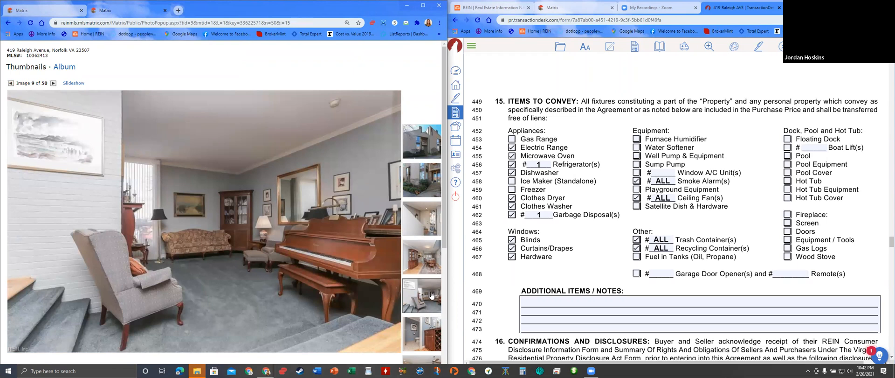
{"action": "left_click", "coordinate": [423, 331]}
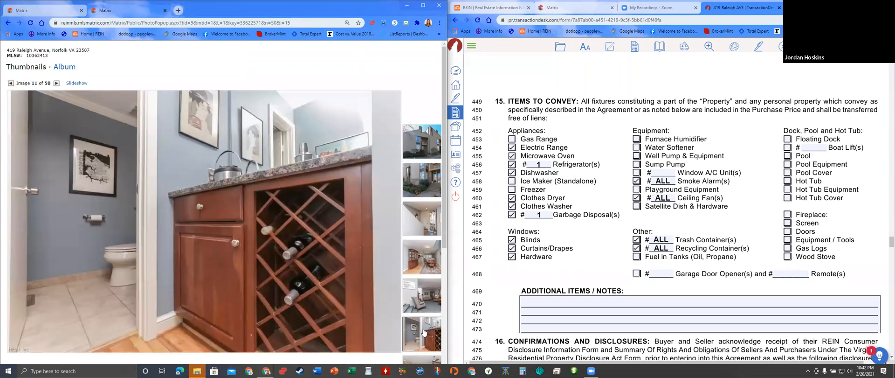
{"action": "scroll", "coordinate": [423, 332], "scroll_direction": "down", "scroll_amount": 1}
{"action": "left_click", "coordinate": [424, 331]}
{"action": "scroll", "coordinate": [423, 332], "scroll_direction": "down", "scroll_amount": 1}
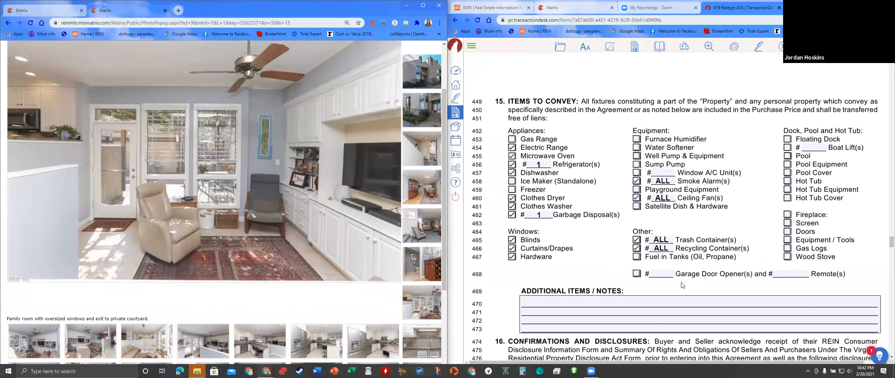
{"action": "scroll", "coordinate": [611, 278], "scroll_direction": "down", "scroll_amount": 6}
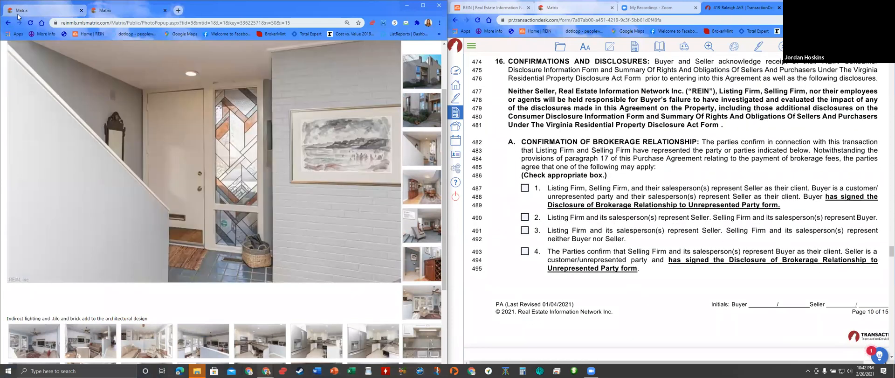
- Check option 2 under paragraph 16A so each firm represents its own client
{"action": "left_click", "coordinate": [44, 10]}
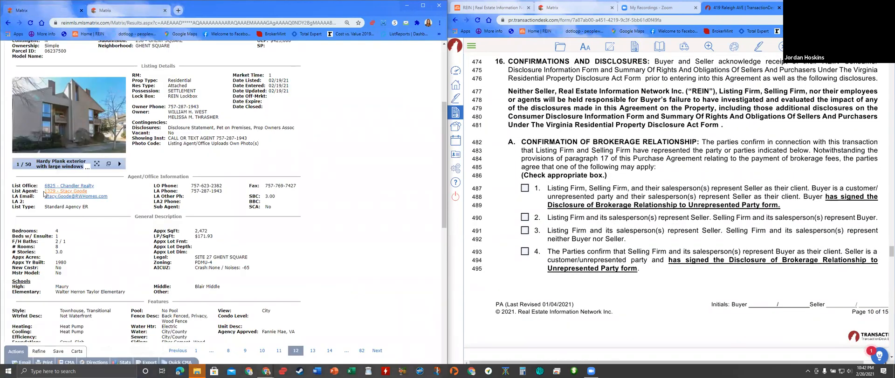
{"action": "left_click", "coordinate": [525, 217]}
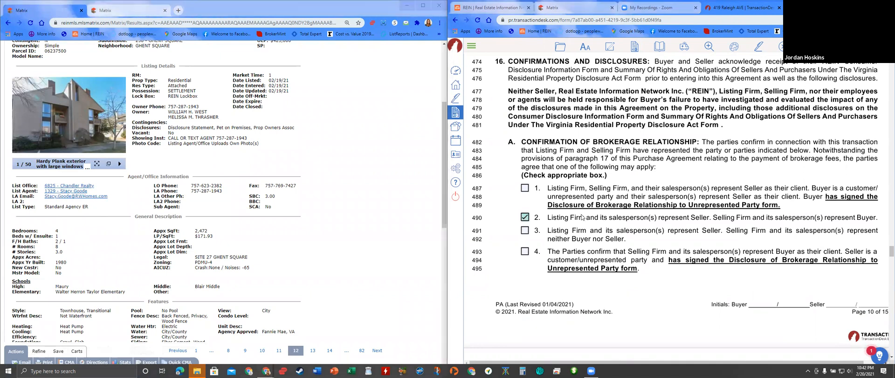
{"action": "scroll", "coordinate": [572, 234], "scroll_direction": "down", "scroll_amount": 7}
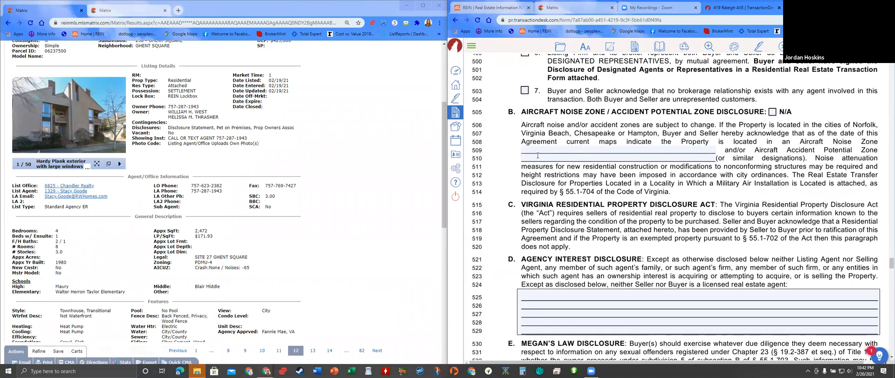
- Enter -65 for the aircraft noise zone line and none for the accident potential zone line
{"action": "left_click", "coordinate": [533, 148]}
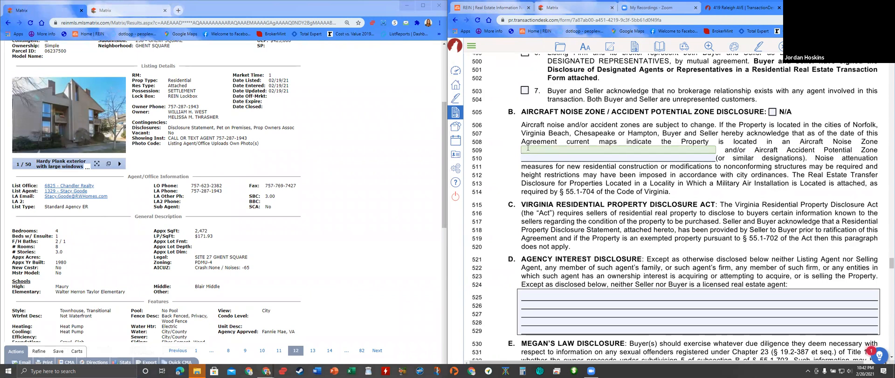
{"action": "type", "text": "-65"}
{"action": "left_click", "coordinate": [557, 156]}
{"action": "type", "text": "none"}
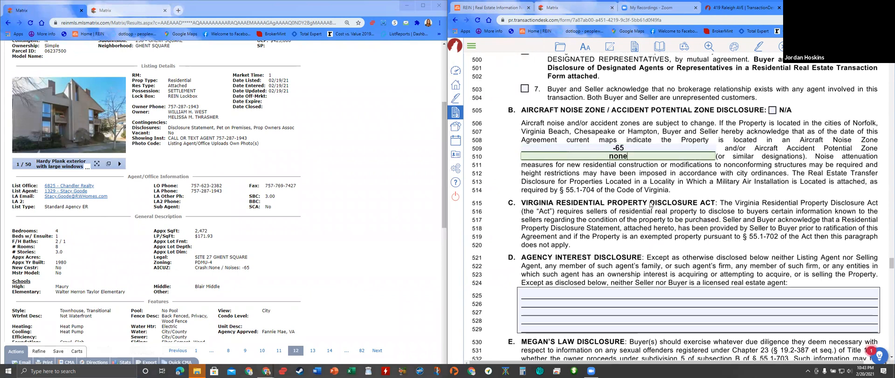
- Scroll to the end of the purchase agreement and save it from the folder menu
{"action": "scroll", "coordinate": [650, 205], "scroll_direction": "down", "scroll_amount": 8}
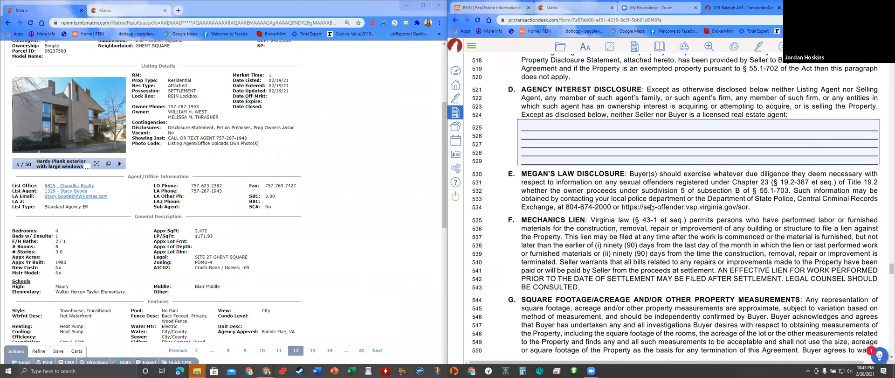
{"action": "scroll", "coordinate": [651, 208], "scroll_direction": "down", "scroll_amount": 8}
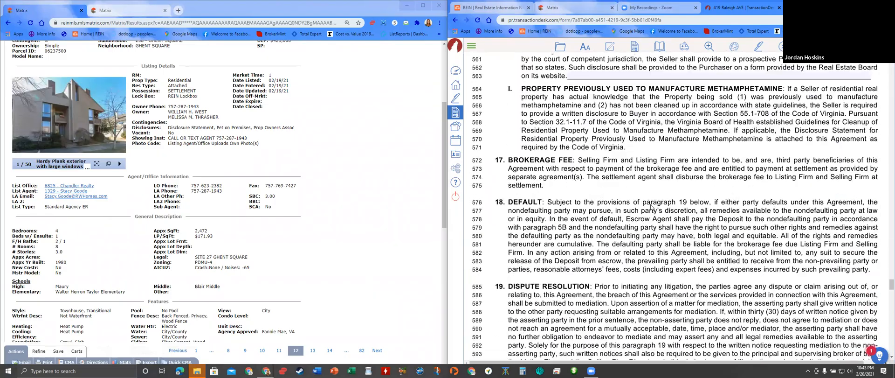
{"action": "scroll", "coordinate": [651, 207], "scroll_direction": "down", "scroll_amount": 8}
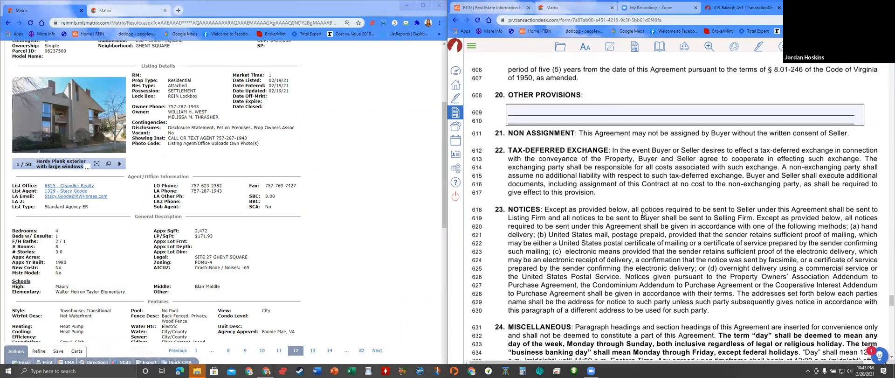
{"action": "scroll", "coordinate": [642, 213], "scroll_direction": "down", "scroll_amount": 8}
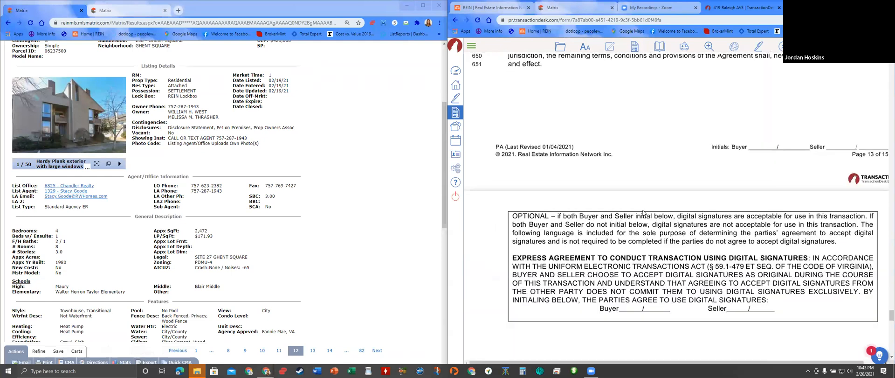
{"action": "scroll", "coordinate": [642, 208], "scroll_direction": "down", "scroll_amount": 8}
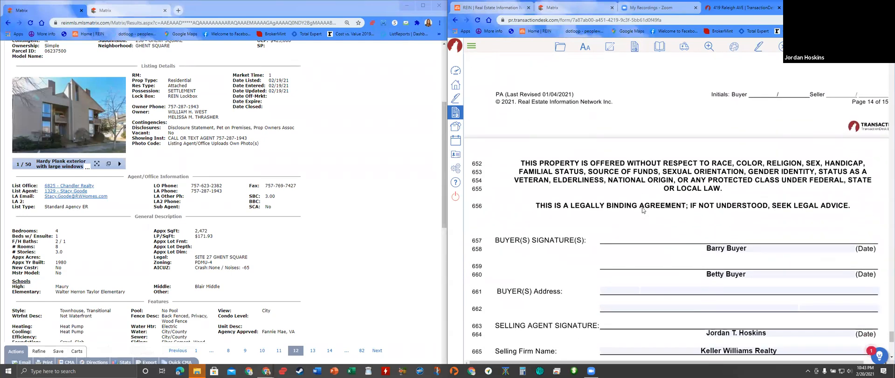
{"action": "scroll", "coordinate": [642, 208], "scroll_direction": "down", "scroll_amount": 5}
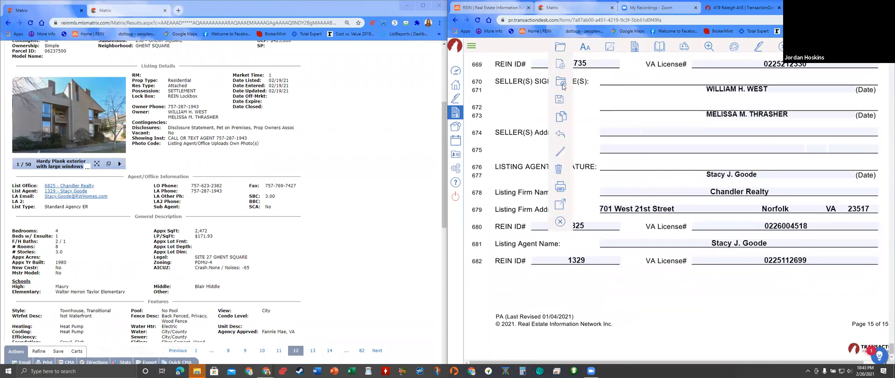
{"action": "mouse_move", "coordinate": [561, 98]}
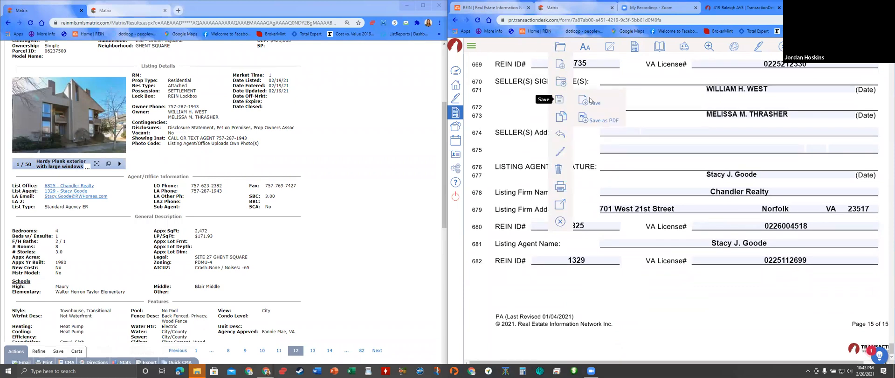
{"action": "left_click", "coordinate": [591, 103]}
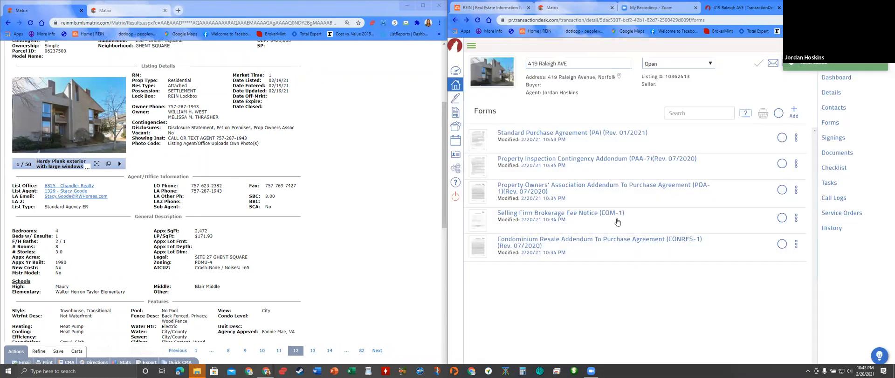
- In the Property Inspection Contingency Addendum, change the Delivery Deadline from 10 to 7 days
{"action": "left_click", "coordinate": [545, 159]}
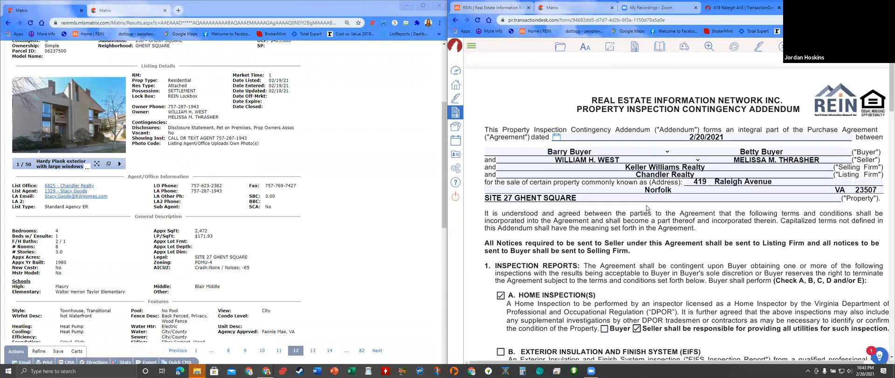
{"action": "scroll", "coordinate": [647, 208], "scroll_direction": "down", "scroll_amount": 10}
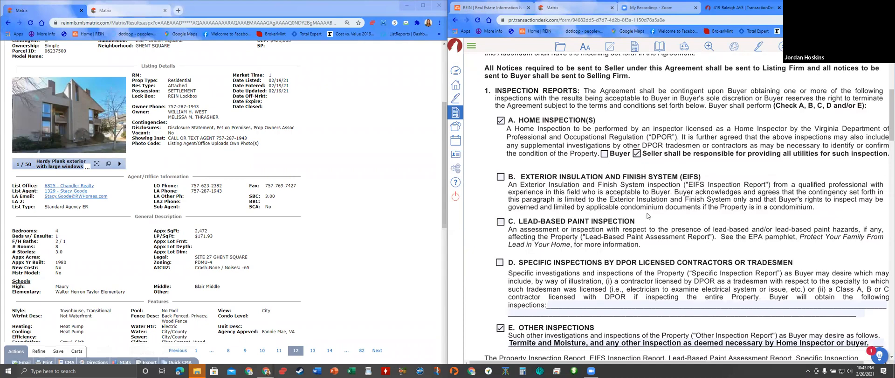
{"action": "scroll", "coordinate": [647, 217], "scroll_direction": "down", "scroll_amount": 10}
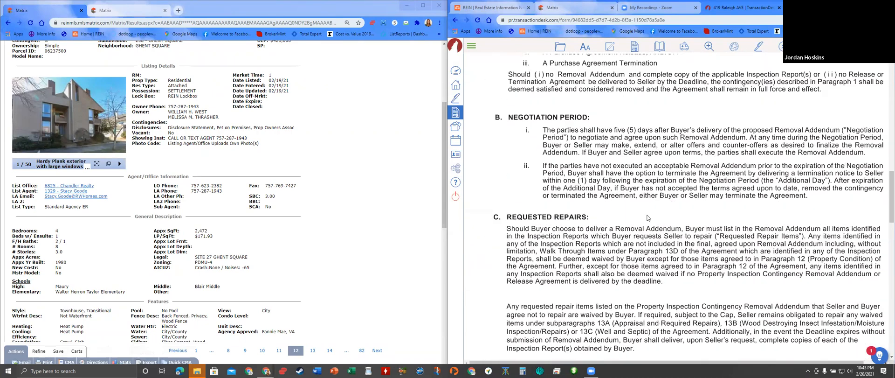
{"action": "scroll", "coordinate": [651, 211], "scroll_direction": "down", "scroll_amount": 4}
{"action": "scroll", "coordinate": [657, 229], "scroll_direction": "up", "scroll_amount": 10}
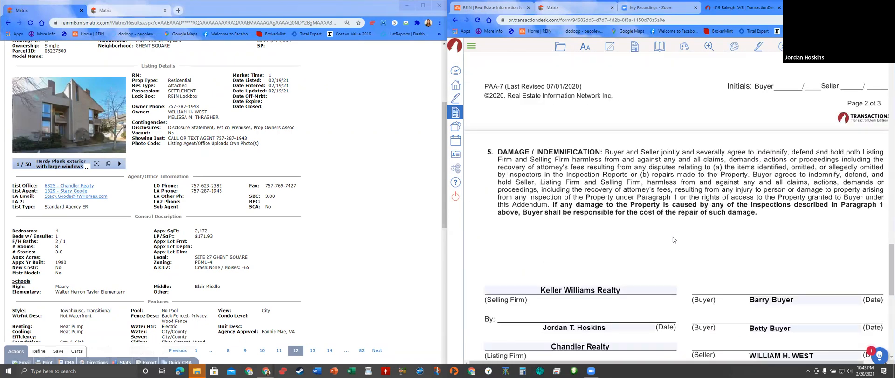
{"action": "scroll", "coordinate": [683, 230], "scroll_direction": "up", "scroll_amount": 5}
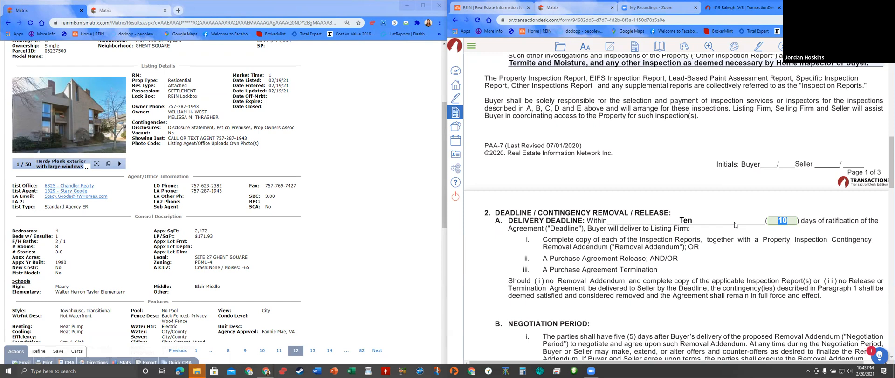
{"action": "type", "text": "7"}
- Save the addendum via folder menu > Save and go back to the Forms list
{"action": "scroll", "coordinate": [607, 153], "scroll_direction": "down", "scroll_amount": 3}
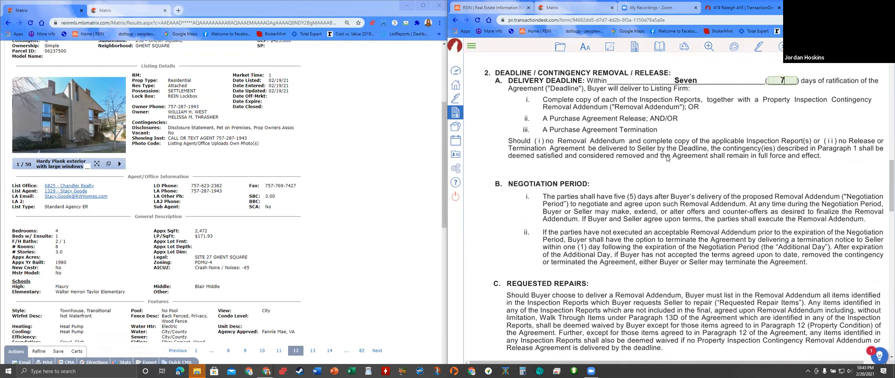
{"action": "scroll", "coordinate": [667, 158], "scroll_direction": "down", "scroll_amount": 10}
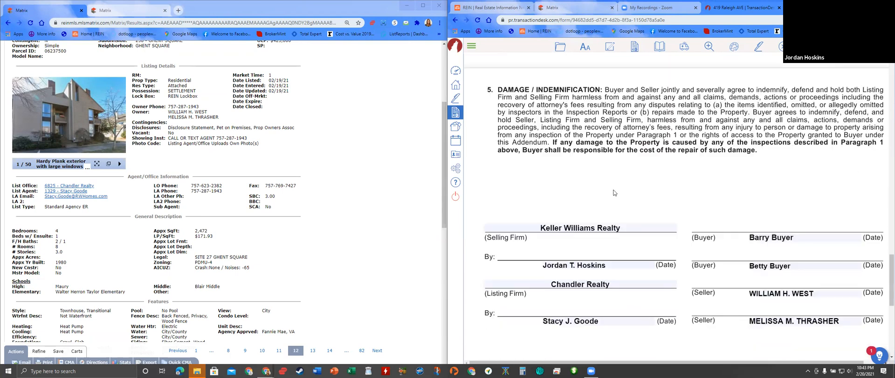
{"action": "scroll", "coordinate": [613, 193], "scroll_direction": "down", "scroll_amount": 3}
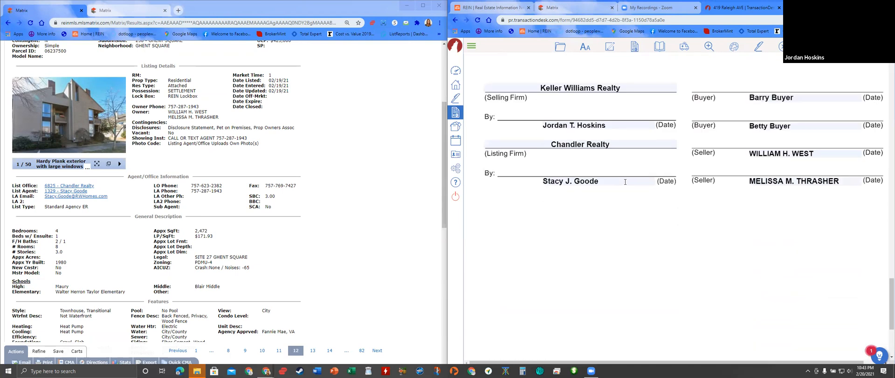
{"action": "left_click", "coordinate": [561, 46]}
{"action": "left_click", "coordinate": [583, 106]}
{"action": "left_click", "coordinate": [455, 21]}
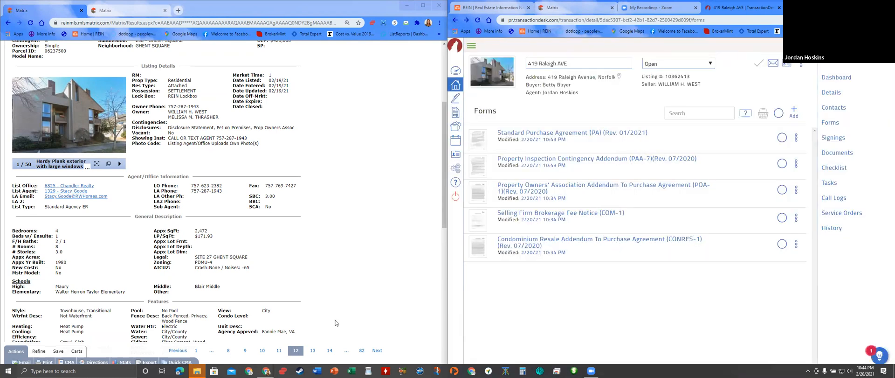
- Delete the Condominium Resale Addendum (CONRES-1) from the basket and confirm
{"action": "scroll", "coordinate": [356, 286], "scroll_direction": "up", "scroll_amount": 1}
{"action": "scroll", "coordinate": [358, 288], "scroll_direction": "up", "scroll_amount": 3}
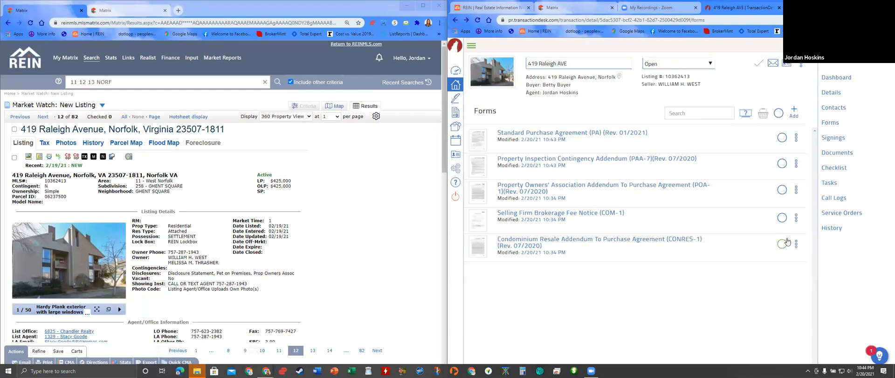
{"action": "left_click", "coordinate": [782, 248]}
{"action": "left_click", "coordinate": [763, 114]}
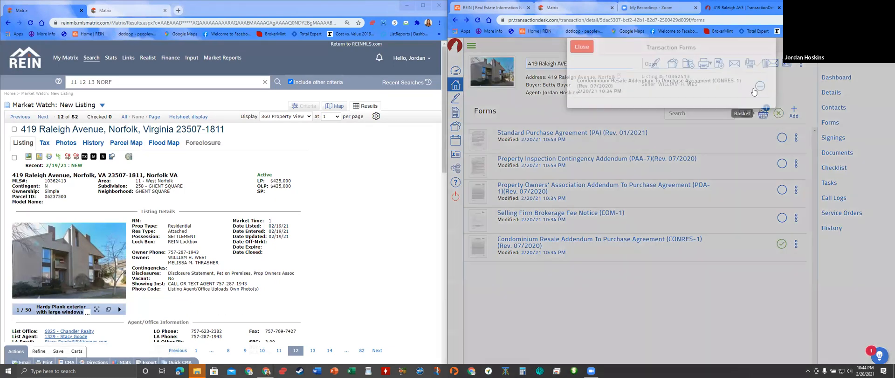
{"action": "left_click", "coordinate": [765, 76]}
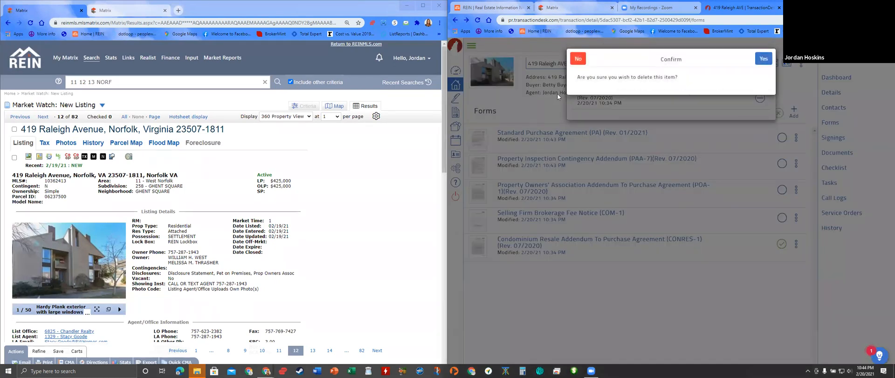
{"action": "left_click", "coordinate": [763, 58]}
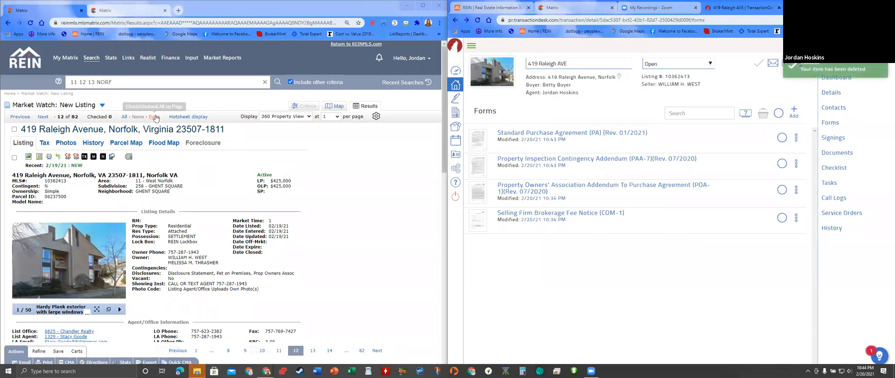
- Open the listing's documents, delete the Property Owners' Association Addendum, and select all three remaining forms
{"action": "left_click", "coordinate": [113, 158]}
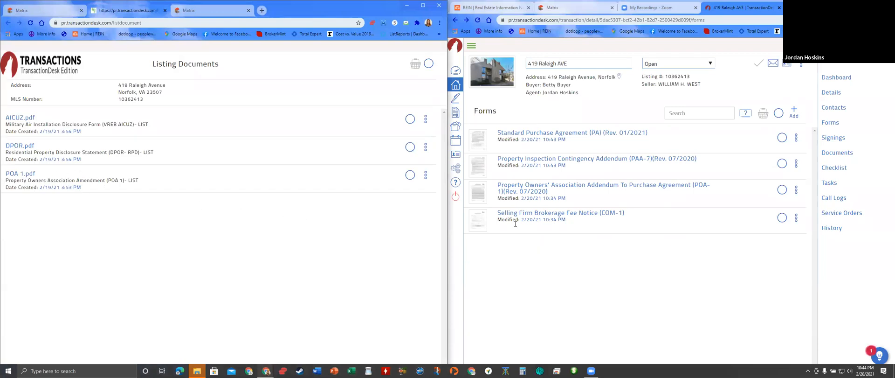
{"action": "left_click", "coordinate": [782, 189]}
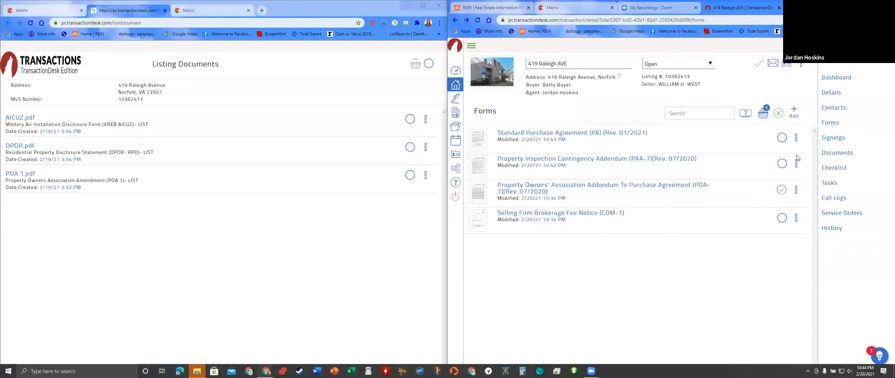
{"action": "left_click", "coordinate": [763, 113]}
{"action": "left_click", "coordinate": [766, 71]}
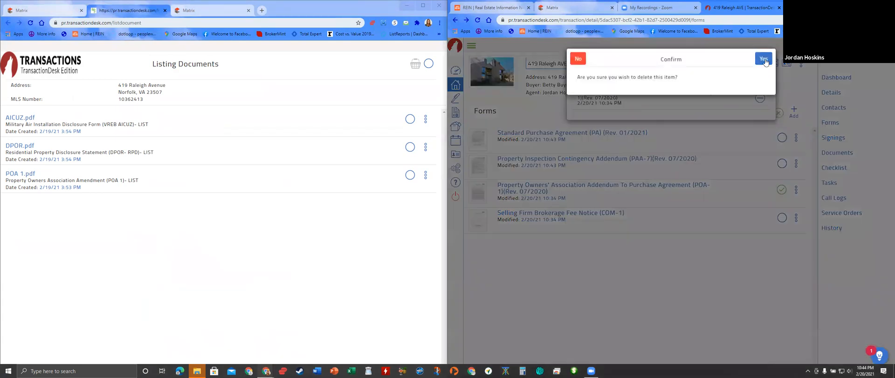
{"action": "left_click", "coordinate": [763, 53]}
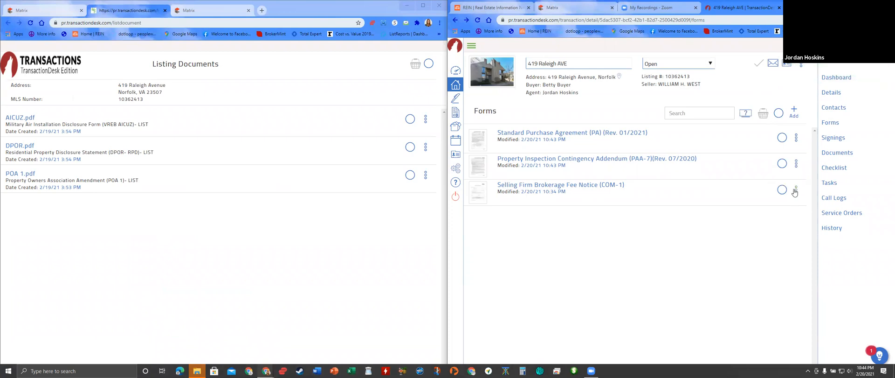
{"action": "left_click", "coordinate": [778, 113]}
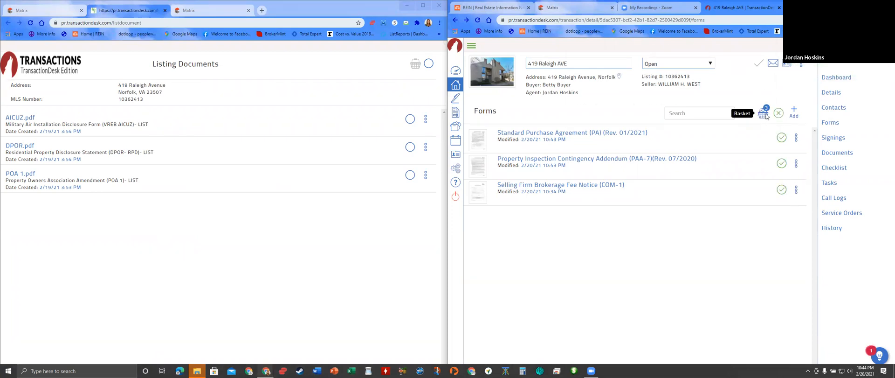
- Send the three basket forms to Authentisign and proceed to choosing participants
{"action": "left_click", "coordinate": [763, 114]}
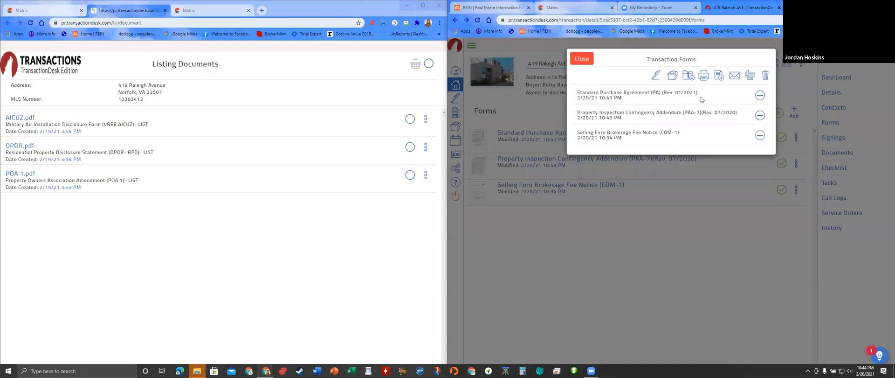
{"action": "left_click", "coordinate": [654, 77]}
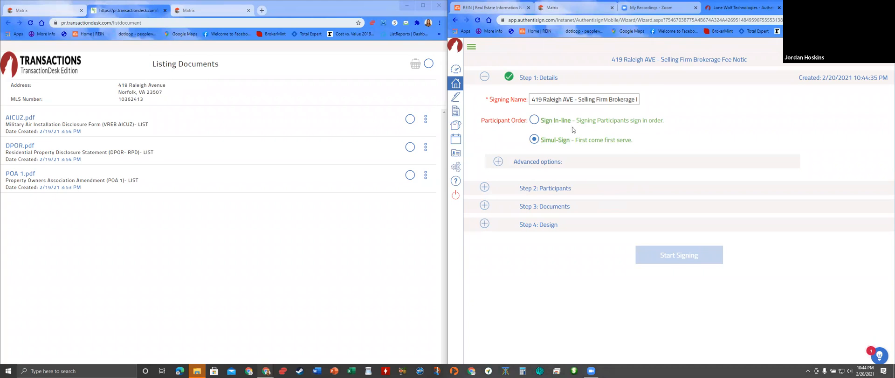
{"action": "left_click", "coordinate": [565, 189]}
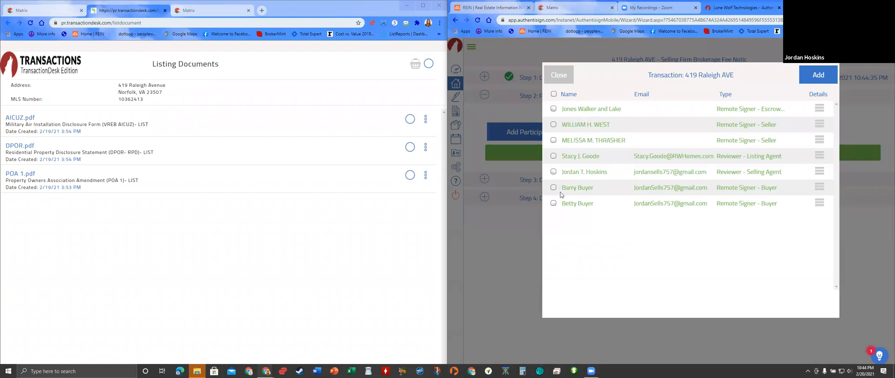
- Add both buyers and the selling agent to the signing as remote signers
{"action": "left_click", "coordinate": [554, 188]}
{"action": "left_click", "coordinate": [553, 223]}
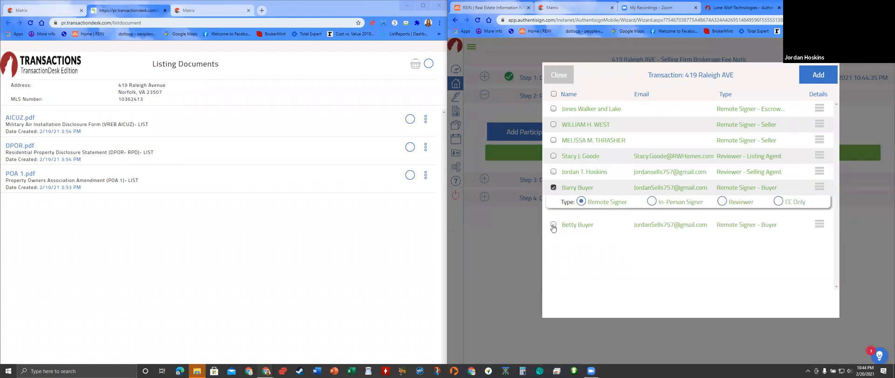
{"action": "left_click", "coordinate": [553, 171]}
{"action": "left_click", "coordinate": [581, 187]}
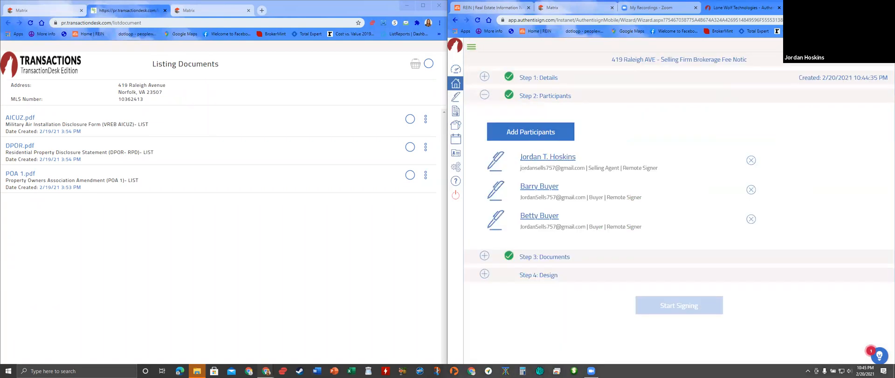
{"action": "left_click", "coordinate": [871, 5]}
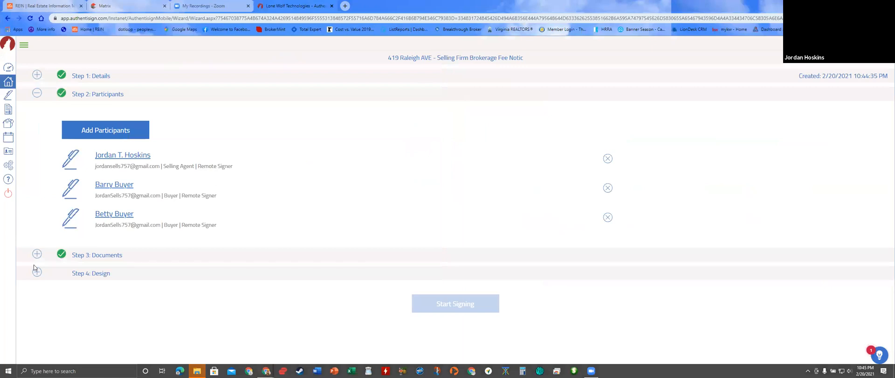
- Maximize the signing window, collapse participants, and expand Step 3: Documents
{"action": "left_click_drag", "start_coordinate": [101, 257], "coordinate": [105, 257]}
{"action": "left_click", "coordinate": [105, 258]}
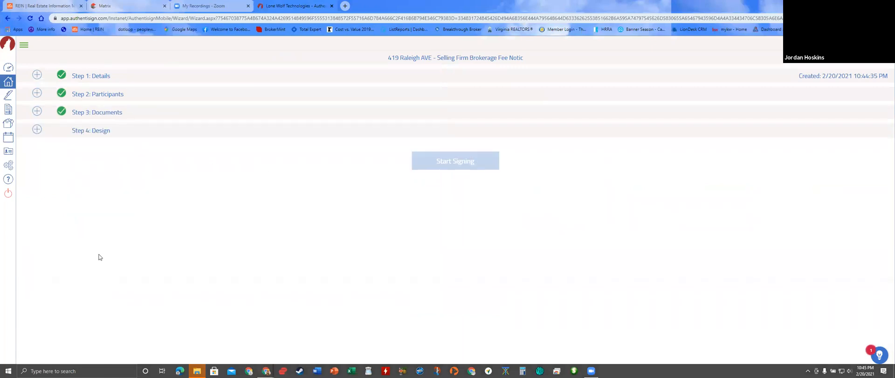
{"action": "left_click", "coordinate": [114, 115]}
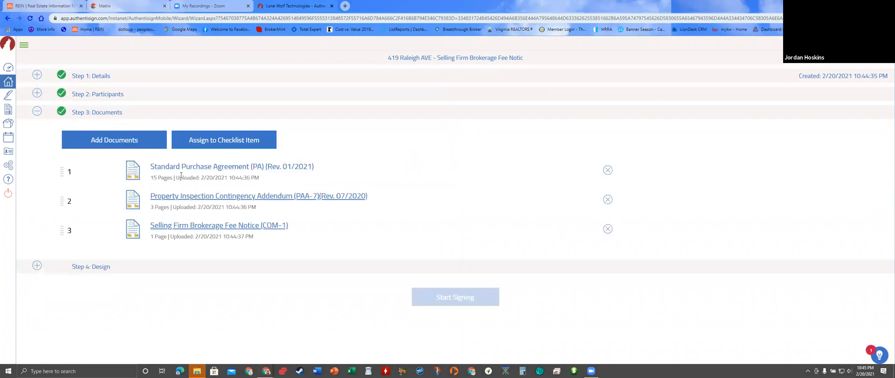
{"action": "left_click", "coordinate": [111, 141]}
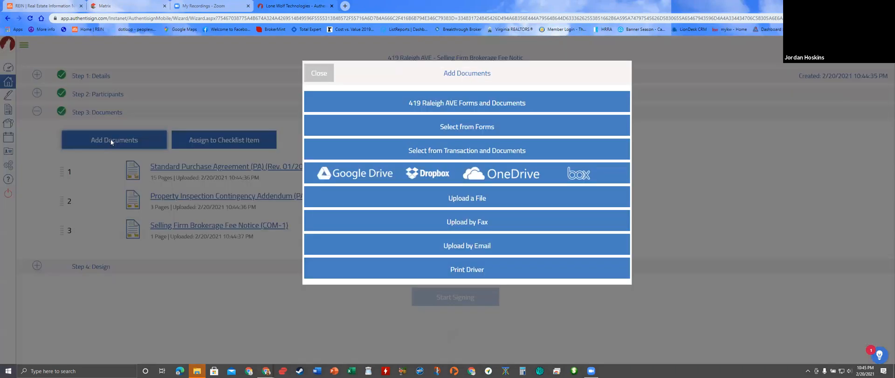
{"action": "left_click", "coordinate": [458, 103]}
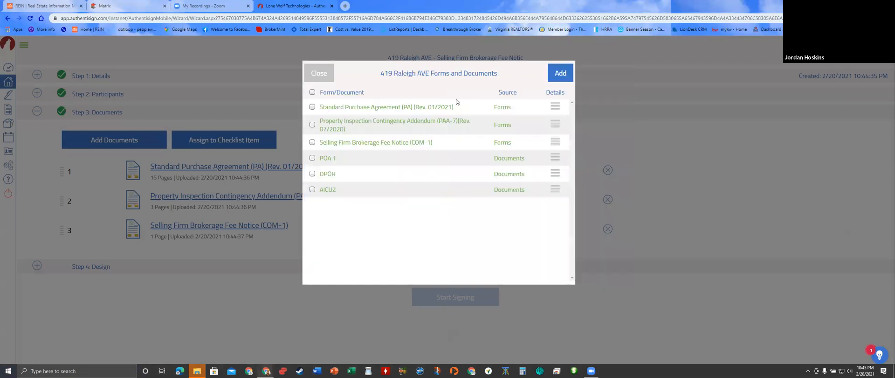
{"action": "left_click", "coordinate": [312, 157]}
{"action": "left_click", "coordinate": [312, 174]}
{"action": "left_click", "coordinate": [312, 189]}
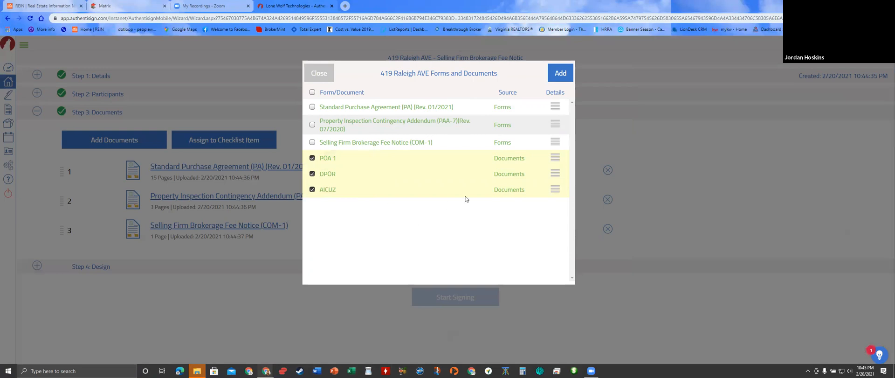
{"action": "left_click", "coordinate": [557, 76]}
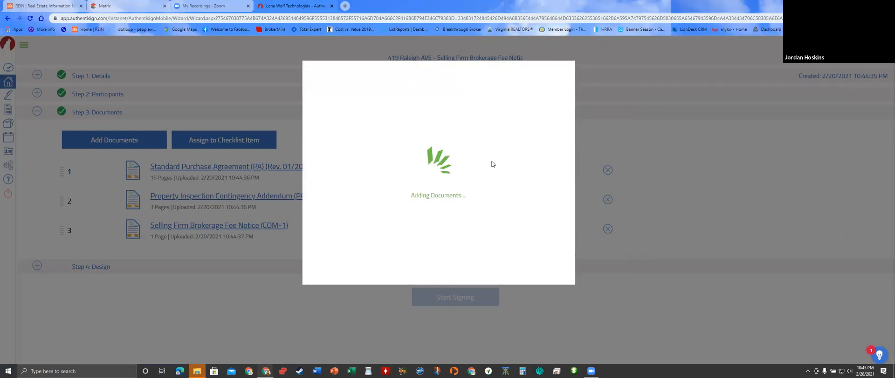
{"action": "scroll", "coordinate": [273, 253], "scroll_direction": "down", "scroll_amount": 1}
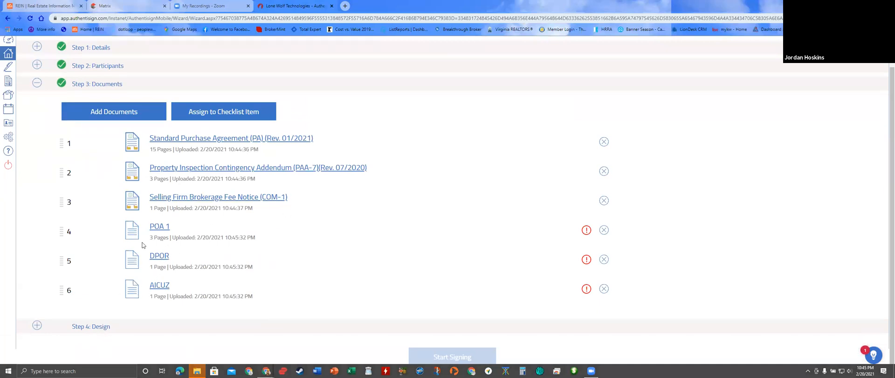
- Acknowledge POA 1's rotation warning and review its preview
{"action": "left_click", "coordinate": [588, 230]}
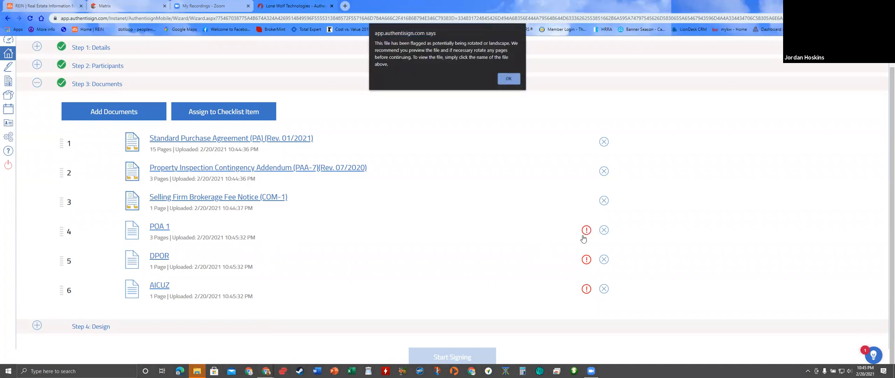
{"action": "left_click", "coordinate": [509, 80]}
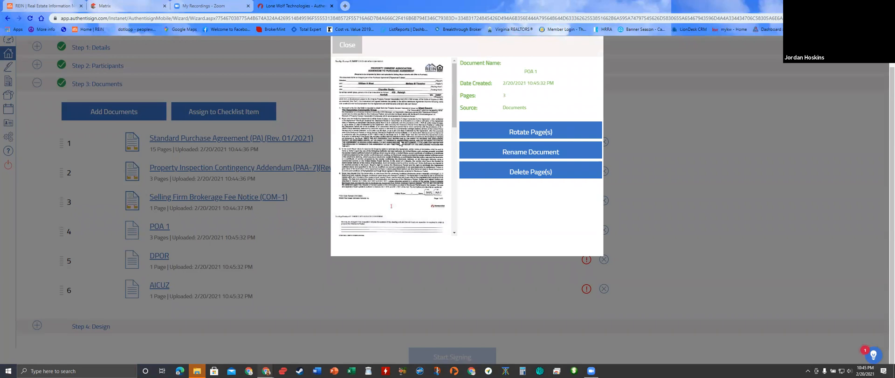
{"action": "scroll", "coordinate": [402, 143], "scroll_direction": "down", "scroll_amount": 5}
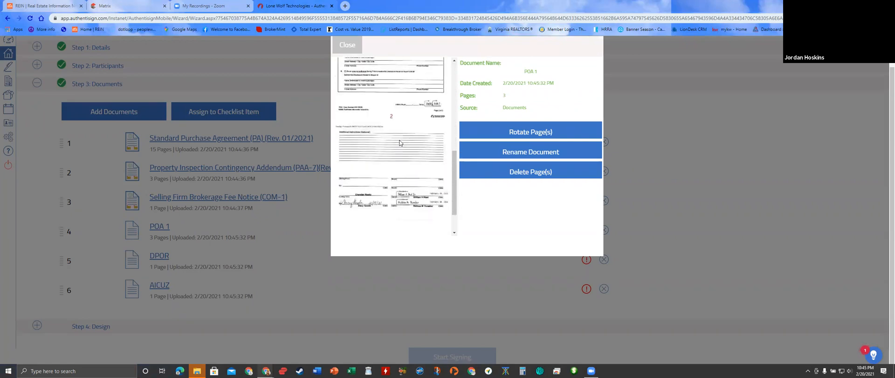
{"action": "scroll", "coordinate": [400, 143], "scroll_direction": "down", "scroll_amount": 2}
{"action": "scroll", "coordinate": [419, 168], "scroll_direction": "up", "scroll_amount": 8}
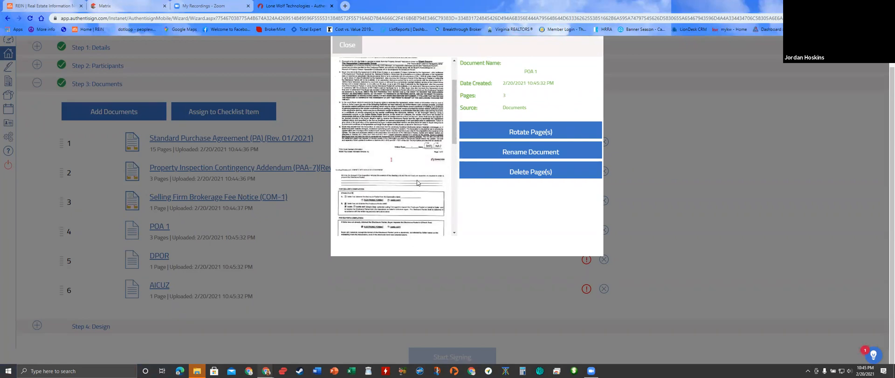
{"action": "scroll", "coordinate": [385, 78], "scroll_direction": "up", "scroll_amount": 1}
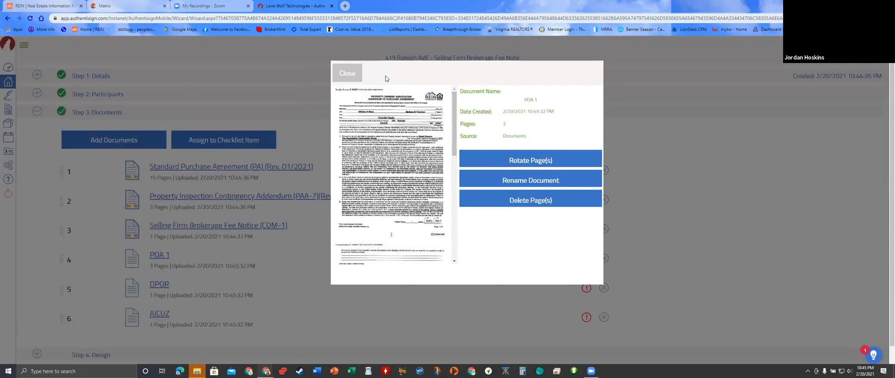
{"action": "left_click", "coordinate": [359, 82]}
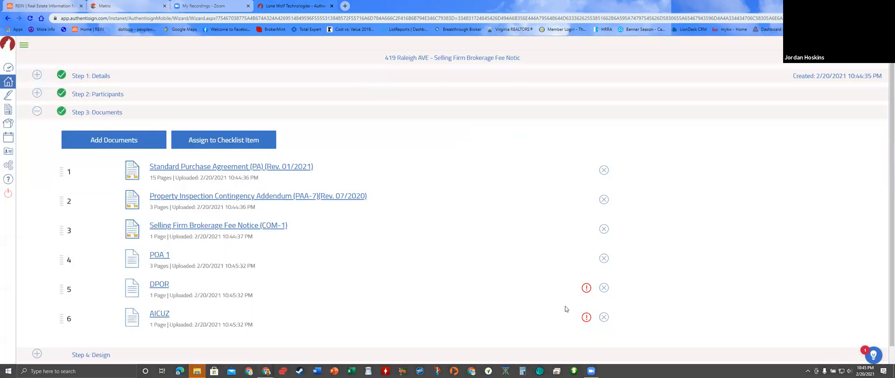
- Acknowledge DPOR's rotation warning and review its preview
{"action": "left_click", "coordinate": [588, 289]}
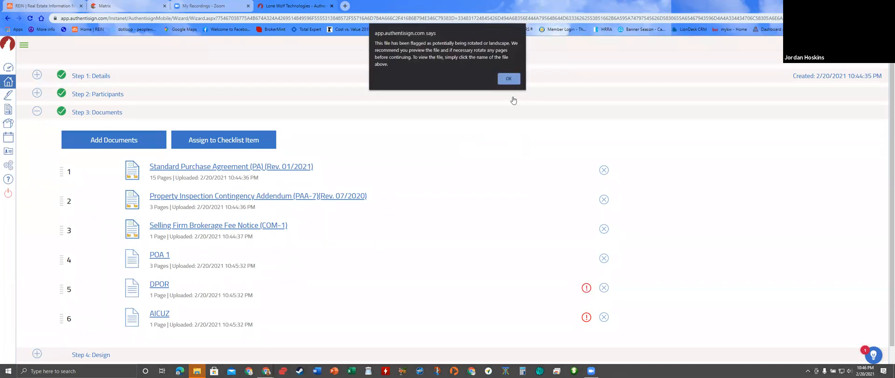
{"action": "left_click", "coordinate": [512, 78]}
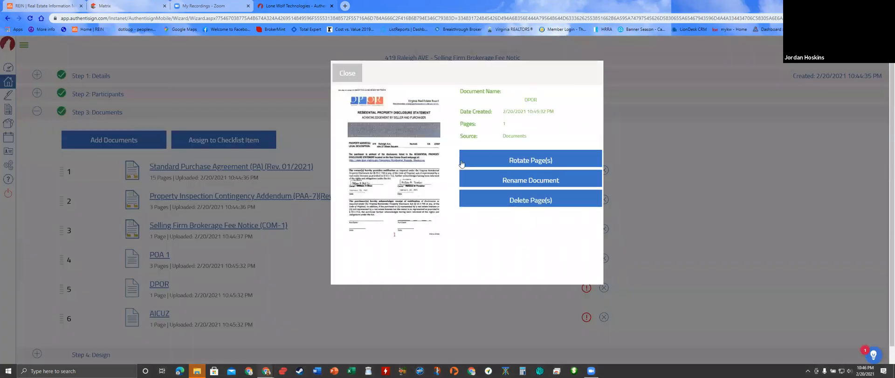
{"action": "scroll", "coordinate": [416, 176], "scroll_direction": "down", "scroll_amount": 2}
{"action": "scroll", "coordinate": [416, 176], "scroll_direction": "up", "scroll_amount": 2}
{"action": "left_click", "coordinate": [353, 78]}
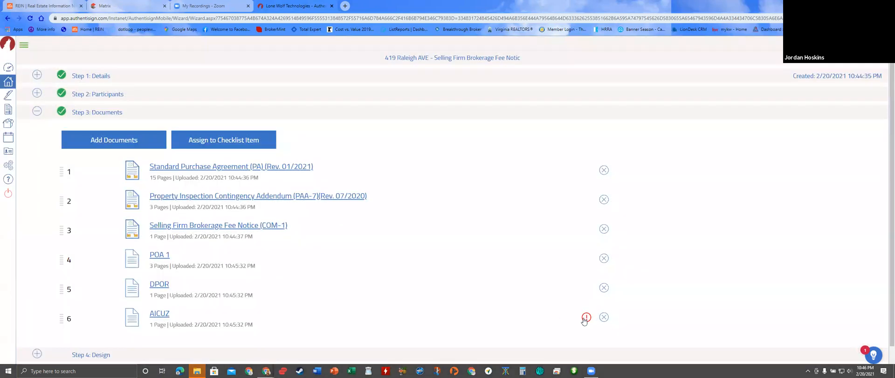
- Acknowledge AICUZ's rotation warning and review its preview
{"action": "left_click", "coordinate": [586, 317]}
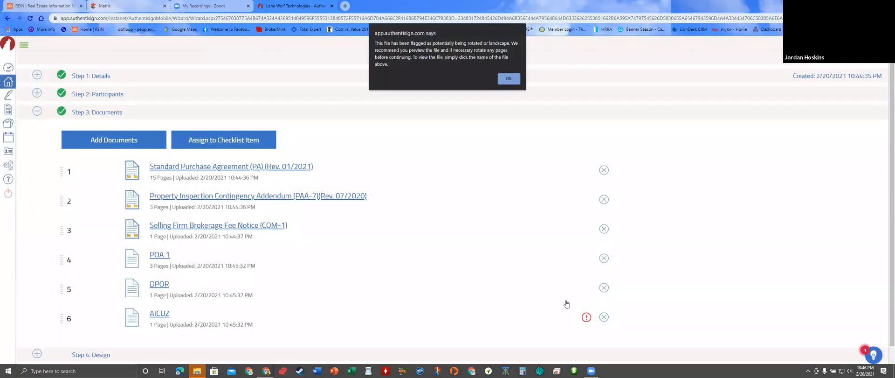
{"action": "left_click", "coordinate": [509, 79]}
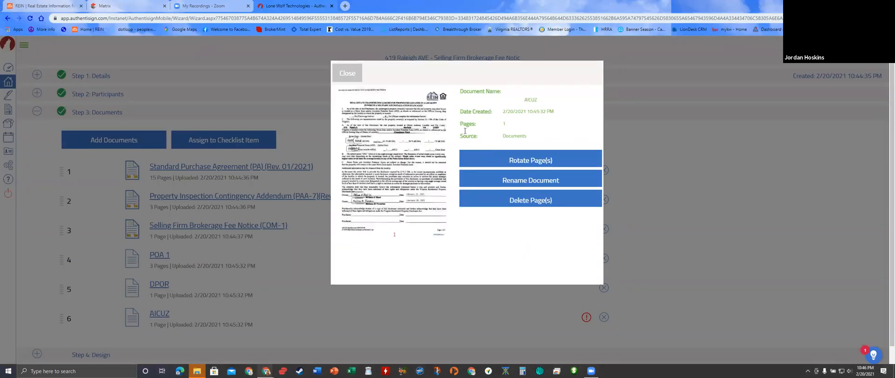
{"action": "left_click", "coordinate": [356, 77]}
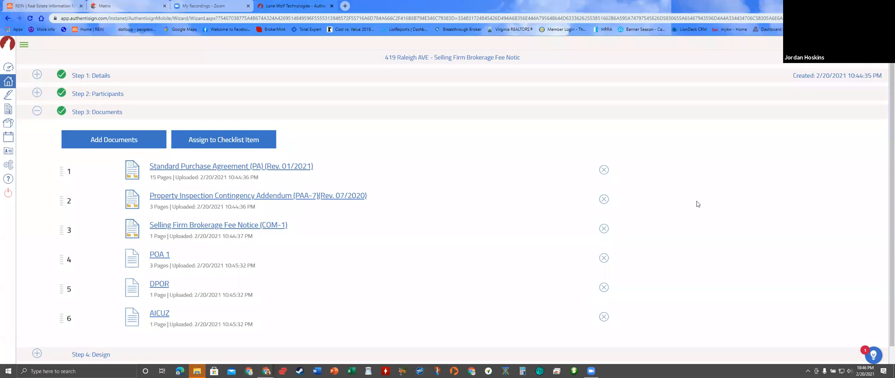
{"action": "scroll", "coordinate": [697, 204], "scroll_direction": "down", "scroll_amount": 1}
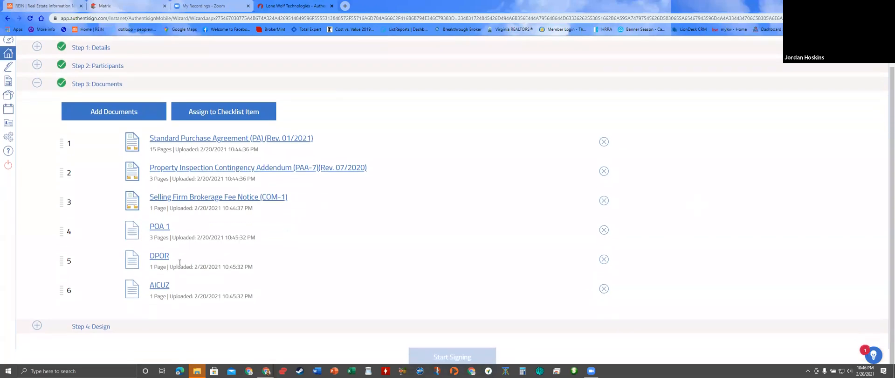
- Advance to the Design step and review the placed fields across pages 2–19
{"action": "left_click", "coordinate": [99, 331]}
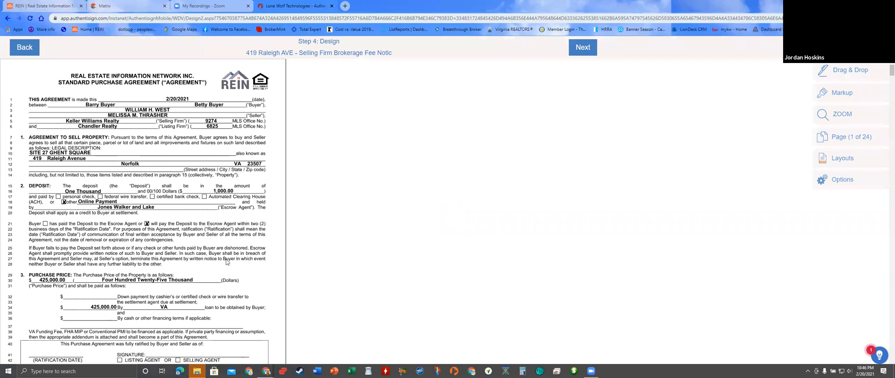
{"action": "scroll", "coordinate": [280, 245], "scroll_direction": "down", "scroll_amount": 2}
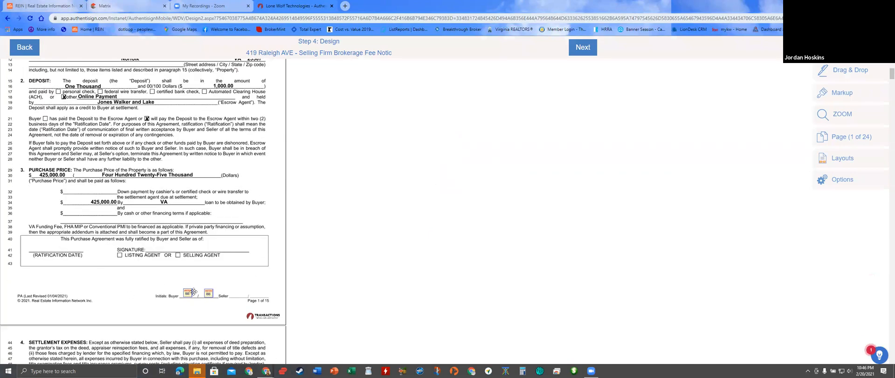
{"action": "scroll", "coordinate": [240, 289], "scroll_direction": "down", "scroll_amount": 7}
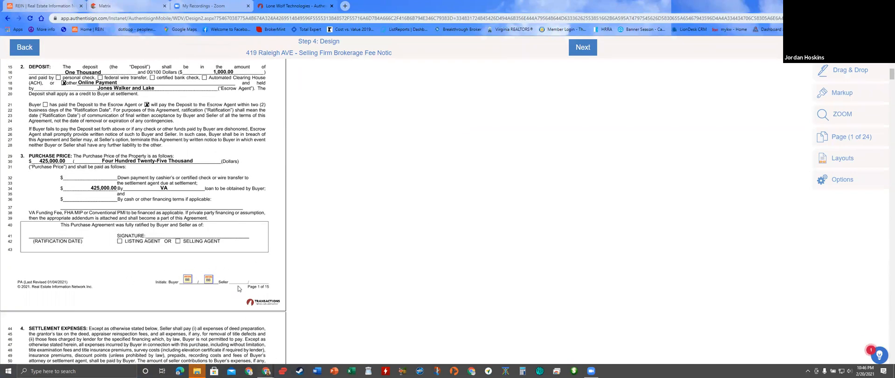
{"action": "scroll", "coordinate": [219, 281], "scroll_direction": "down", "scroll_amount": 15}
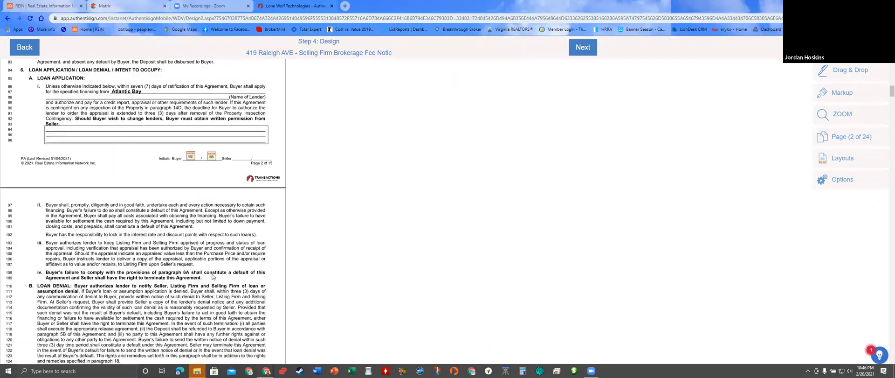
{"action": "scroll", "coordinate": [203, 274], "scroll_direction": "down", "scroll_amount": 15}
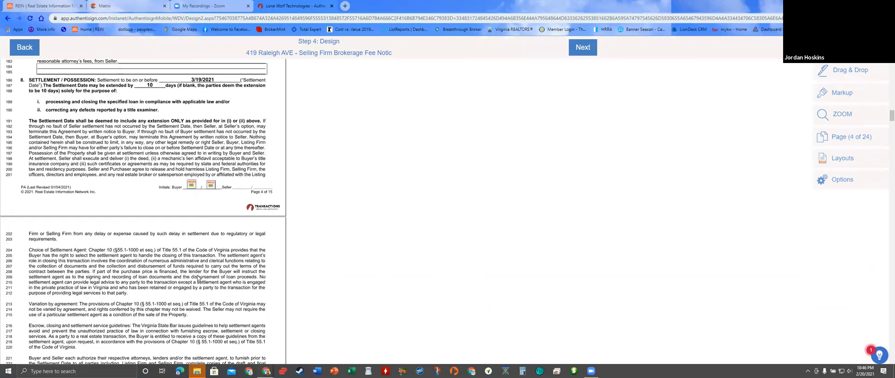
{"action": "scroll", "coordinate": [192, 269], "scroll_direction": "down", "scroll_amount": 12}
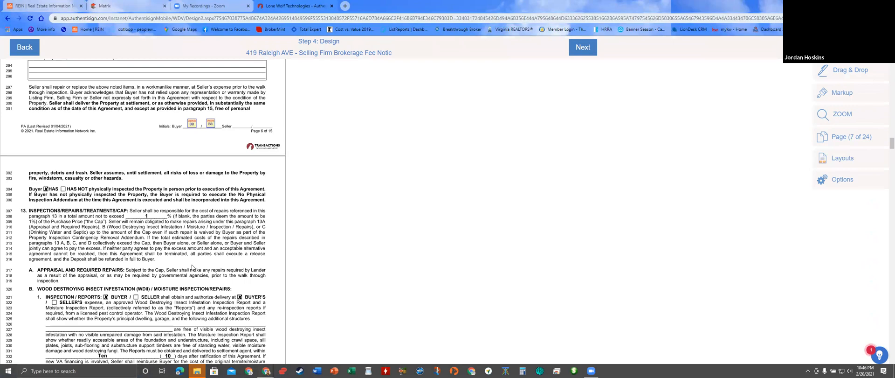
{"action": "scroll", "coordinate": [191, 266], "scroll_direction": "down", "scroll_amount": 10}
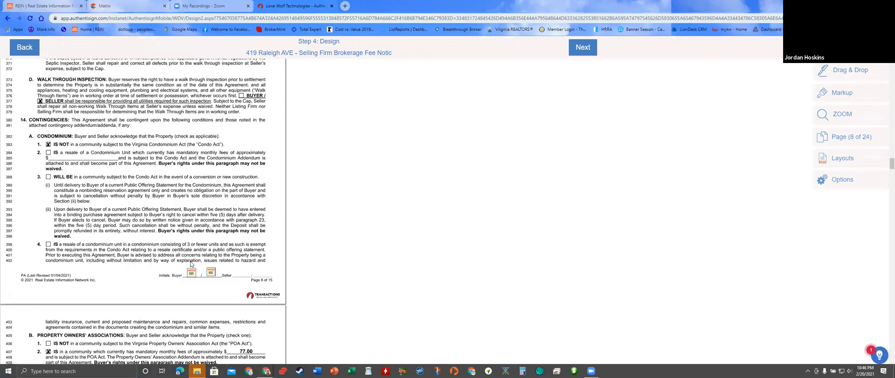
{"action": "scroll", "coordinate": [190, 256], "scroll_direction": "down", "scroll_amount": 15}
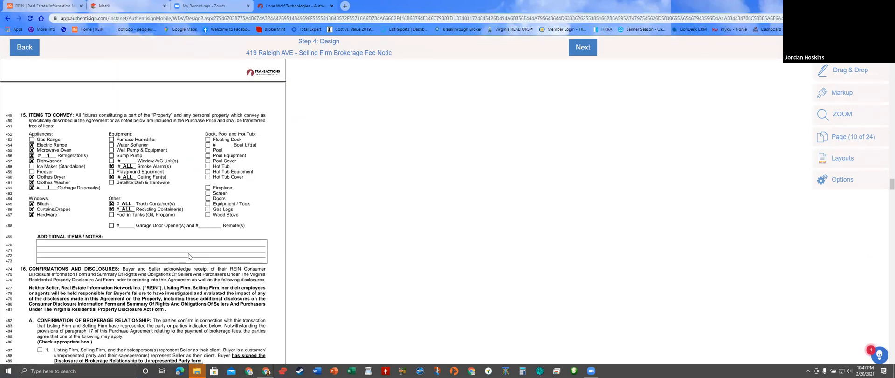
{"action": "scroll", "coordinate": [188, 249], "scroll_direction": "down", "scroll_amount": 20}
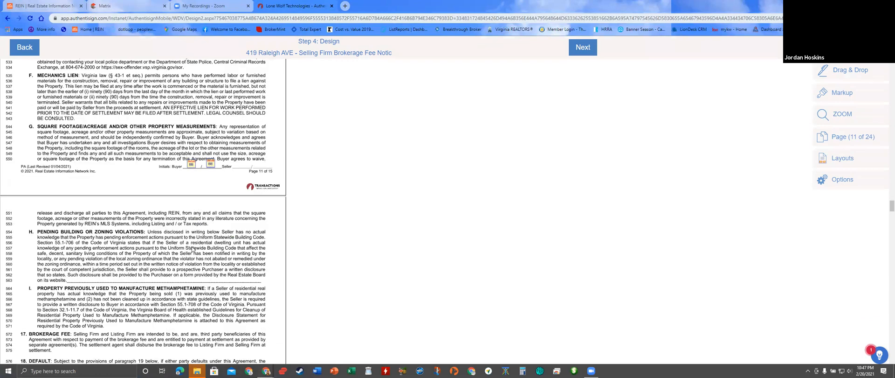
{"action": "scroll", "coordinate": [196, 248], "scroll_direction": "down", "scroll_amount": 10}
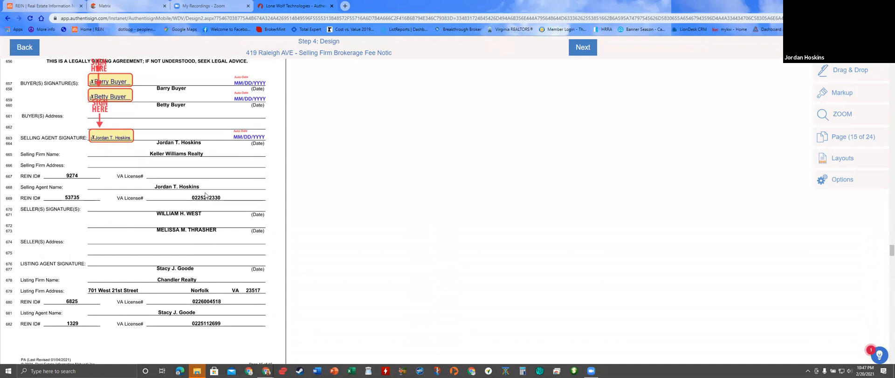
{"action": "scroll", "coordinate": [191, 200], "scroll_direction": "down", "scroll_amount": 5}
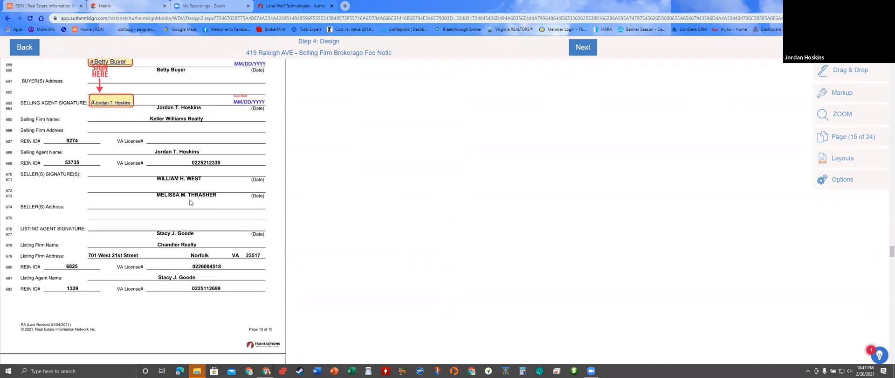
{"action": "scroll", "coordinate": [191, 200], "scroll_direction": "down", "scroll_amount": 4}
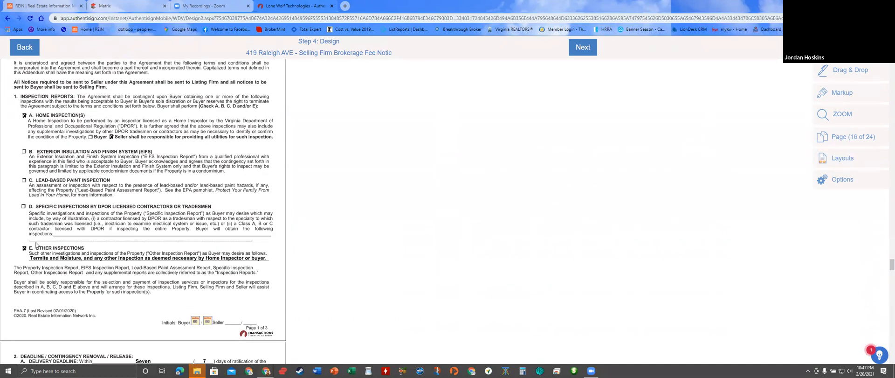
{"action": "scroll", "coordinate": [246, 247], "scroll_direction": "down", "scroll_amount": 10}
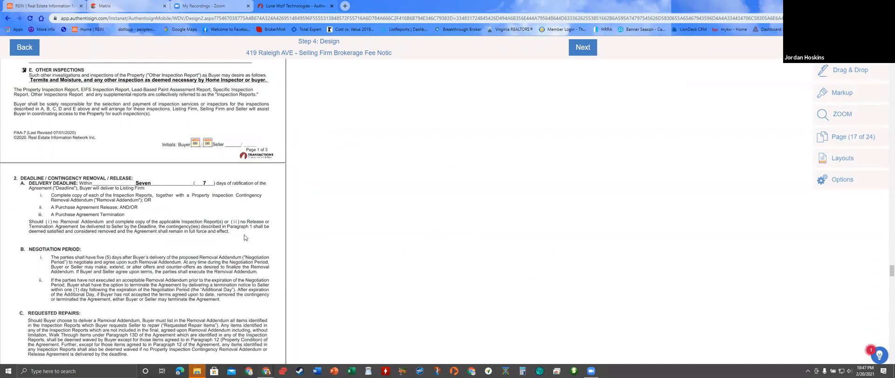
{"action": "scroll", "coordinate": [239, 228], "scroll_direction": "down", "scroll_amount": 12}
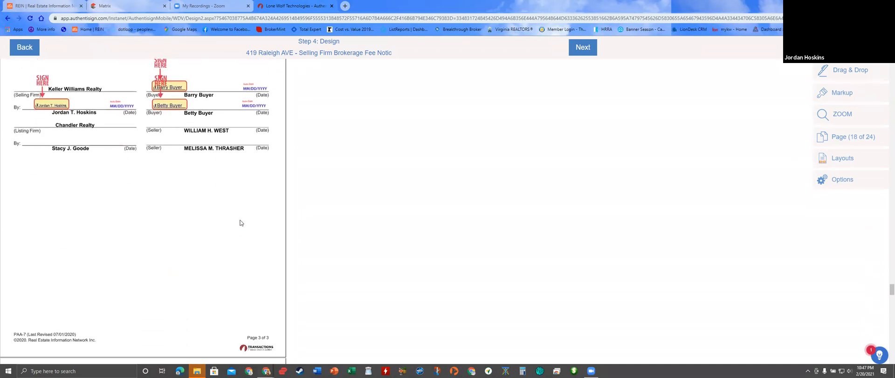
{"action": "scroll", "coordinate": [237, 222], "scroll_direction": "down", "scroll_amount": 1}
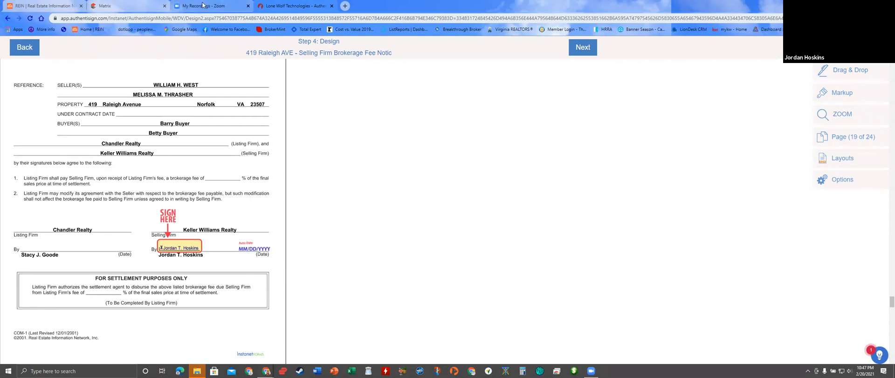
{"action": "left_click", "coordinate": [124, 5]}
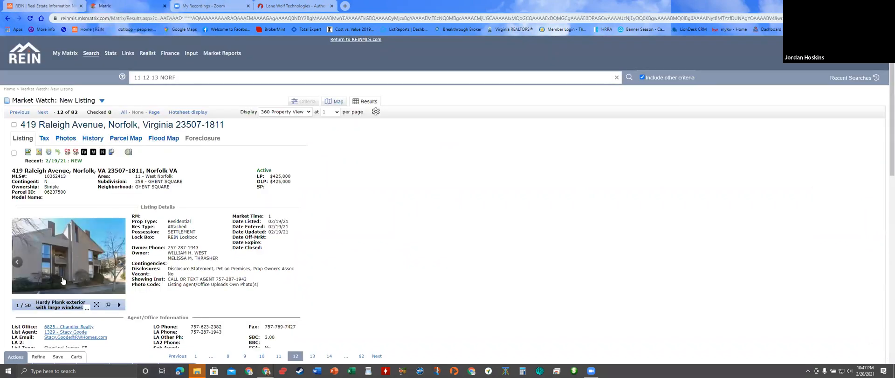
{"action": "scroll", "coordinate": [224, 264], "scroll_direction": "down", "scroll_amount": 1}
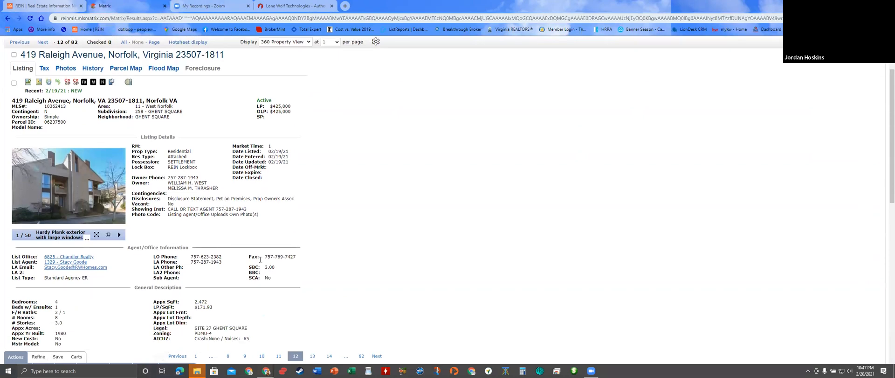
{"action": "left_click", "coordinate": [291, 6]}
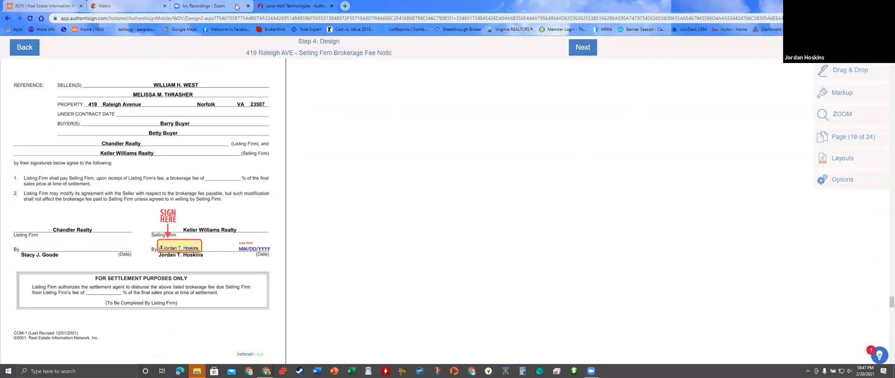
{"action": "left_click", "coordinate": [839, 93]}
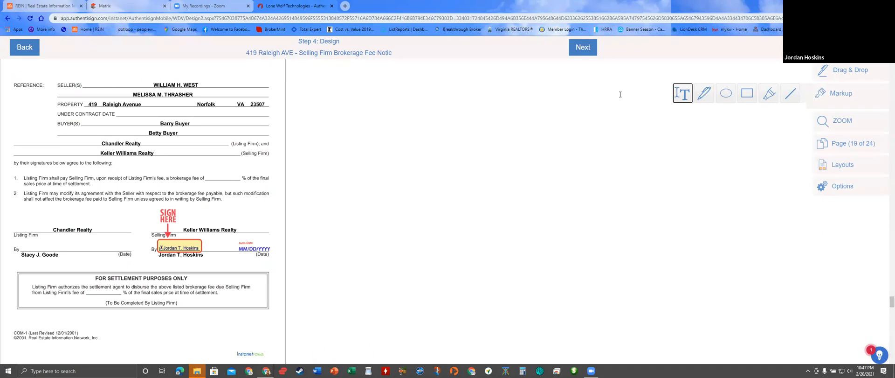
- Put a 16-point text box reading 3 in the brokerage fee percentage blank
{"action": "left_click_drag", "start_coordinate": [210, 174], "coordinate": [232, 182]}
{"action": "left_click", "coordinate": [227, 175]}
{"action": "left_click", "coordinate": [225, 193]}
{"action": "left_click", "coordinate": [205, 230]}
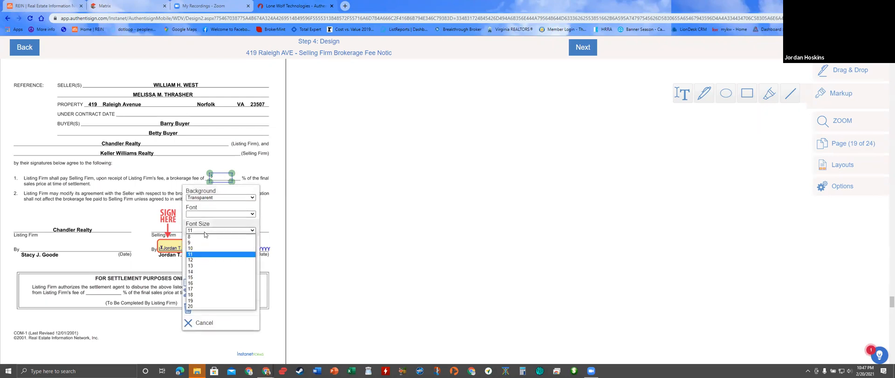
{"action": "left_click", "coordinate": [199, 283]}
{"action": "left_click", "coordinate": [316, 191]}
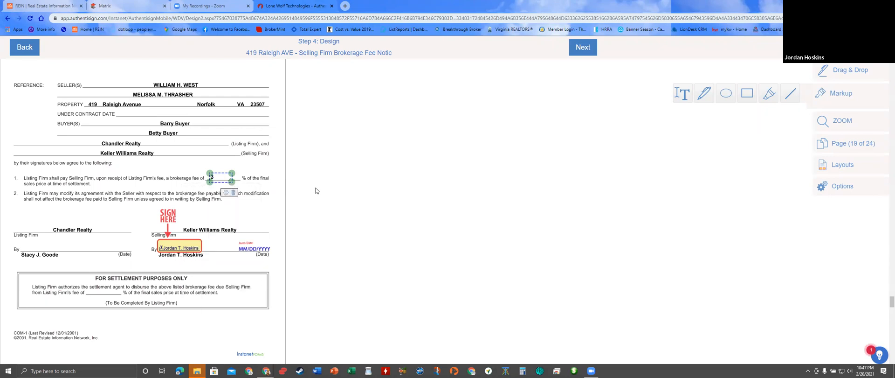
{"action": "scroll", "coordinate": [315, 191], "scroll_direction": "down", "scroll_amount": 10}
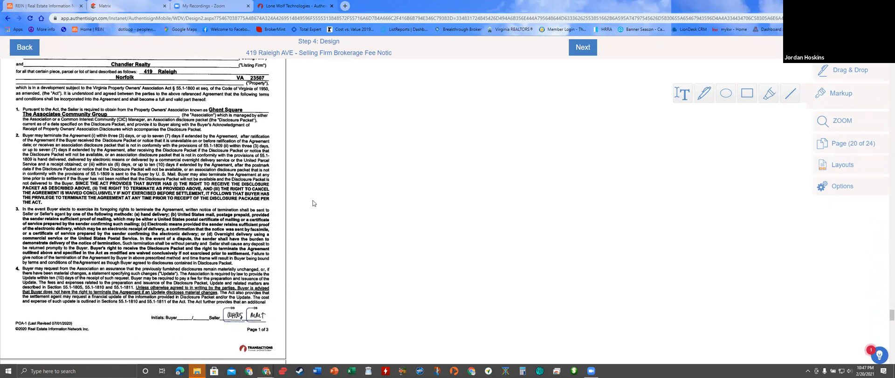
- Make the first buyer the active signer and add Initial Here fields on the page 20 and 21 Buyer initials lines
{"action": "scroll", "coordinate": [154, 193], "scroll_direction": "up", "scroll_amount": 2}
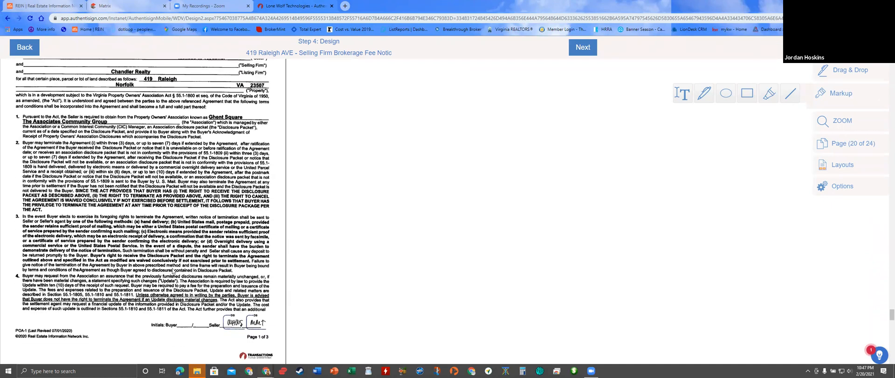
{"action": "scroll", "coordinate": [353, 190], "scroll_direction": "down", "scroll_amount": 3}
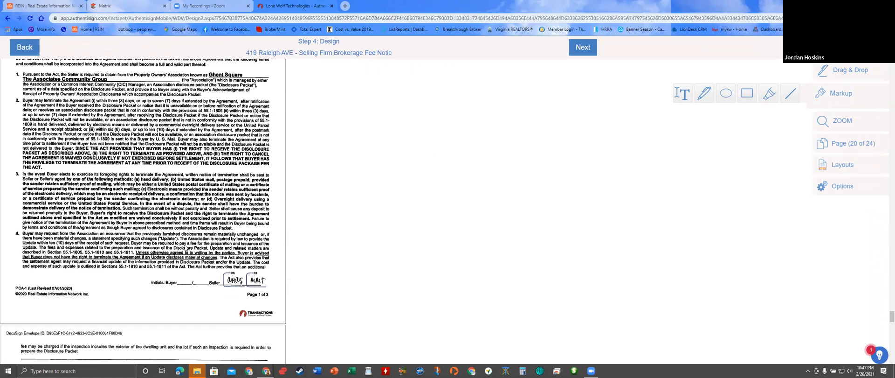
{"action": "scroll", "coordinate": [186, 248], "scroll_direction": "up", "scroll_amount": 4}
{"action": "scroll", "coordinate": [312, 185], "scroll_direction": "down", "scroll_amount": 4}
{"action": "left_click", "coordinate": [820, 48]}
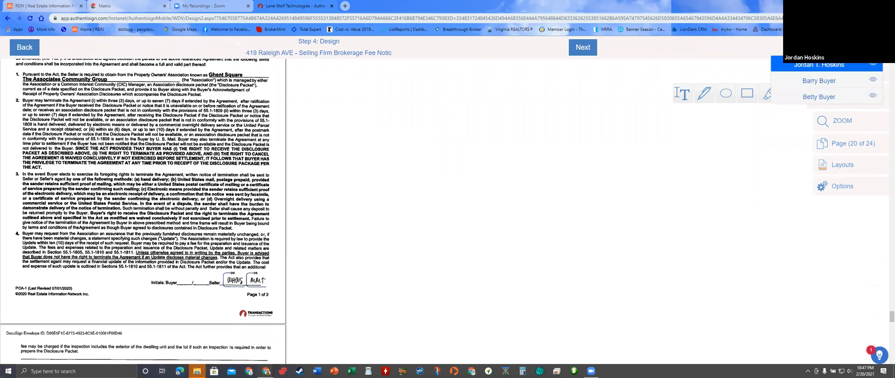
{"action": "left_click", "coordinate": [817, 84]}
{"action": "left_click", "coordinate": [834, 72]}
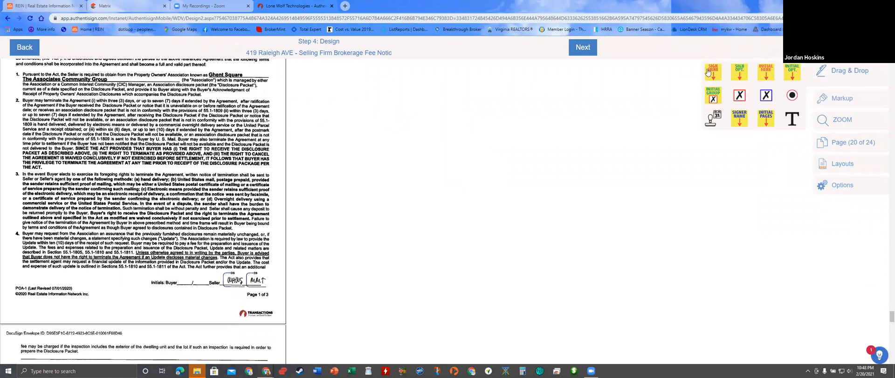
{"action": "left_click_drag", "start_coordinate": [770, 74], "coordinate": [193, 283]}
{"action": "scroll", "coordinate": [189, 265], "scroll_direction": "down", "scroll_amount": 6}
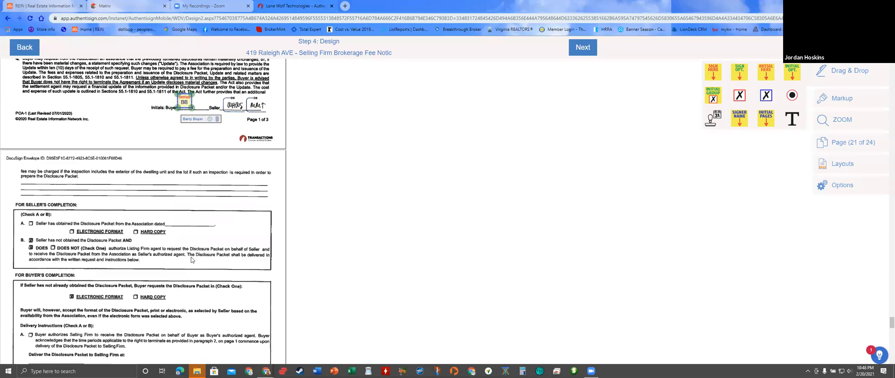
{"action": "scroll", "coordinate": [189, 262], "scroll_direction": "down", "scroll_amount": 1}
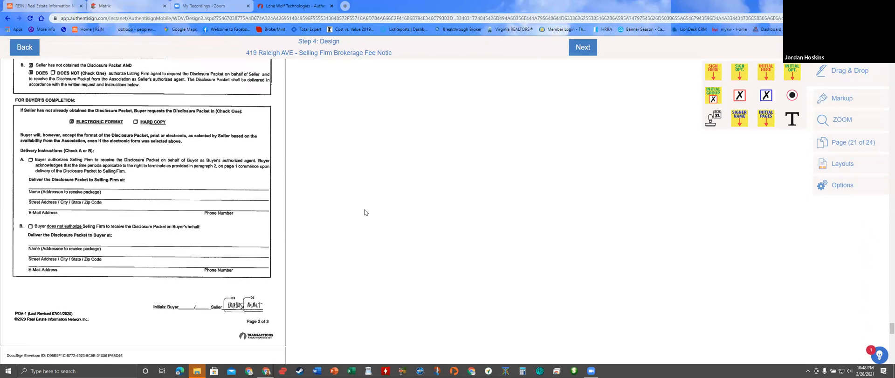
{"action": "left_click_drag", "start_coordinate": [765, 75], "coordinate": [188, 301]}
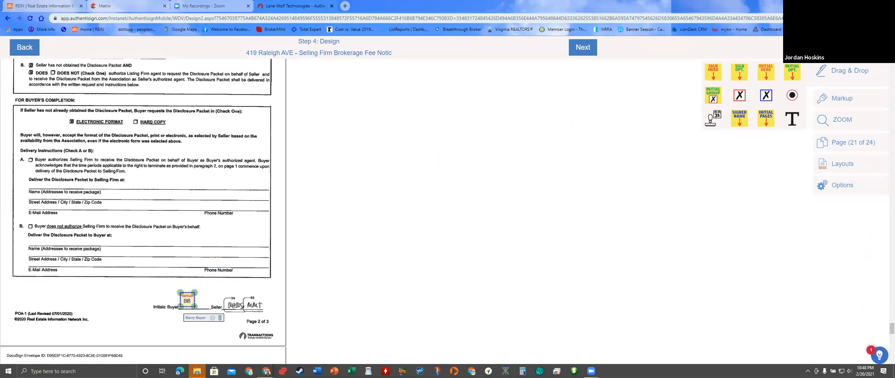
- Add a check mark field and position it on checkbox A
{"action": "left_click", "coordinate": [845, 99]}
{"action": "left_click", "coordinate": [682, 93]}
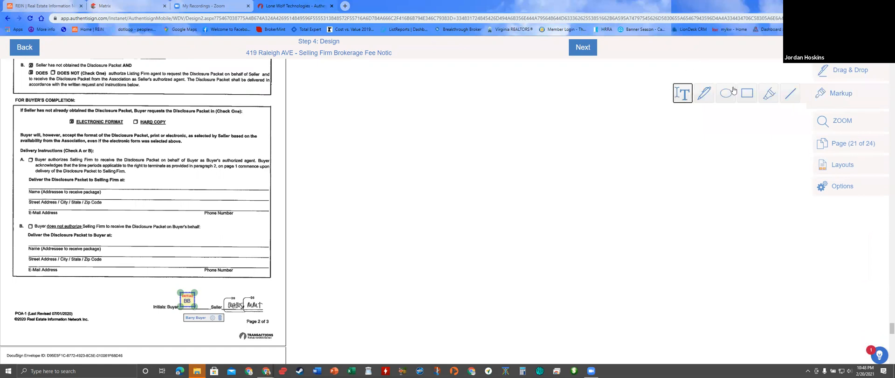
{"action": "left_click", "coordinate": [833, 74]}
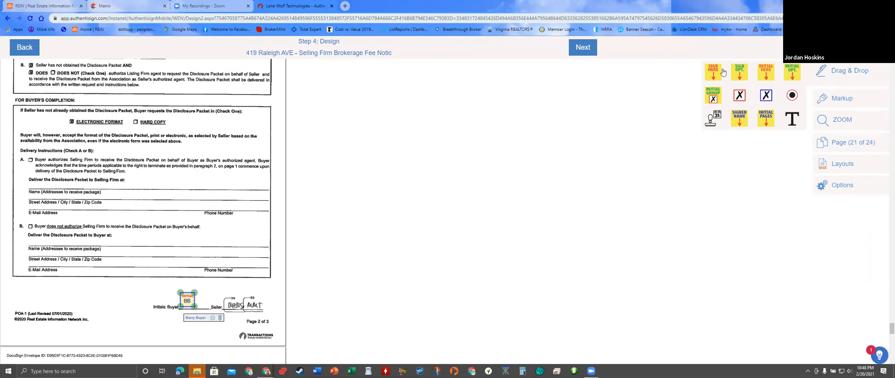
{"action": "left_click_drag", "start_coordinate": [740, 95], "coordinate": [40, 130]}
{"action": "left_click_drag", "start_coordinate": [46, 154], "coordinate": [38, 168]}
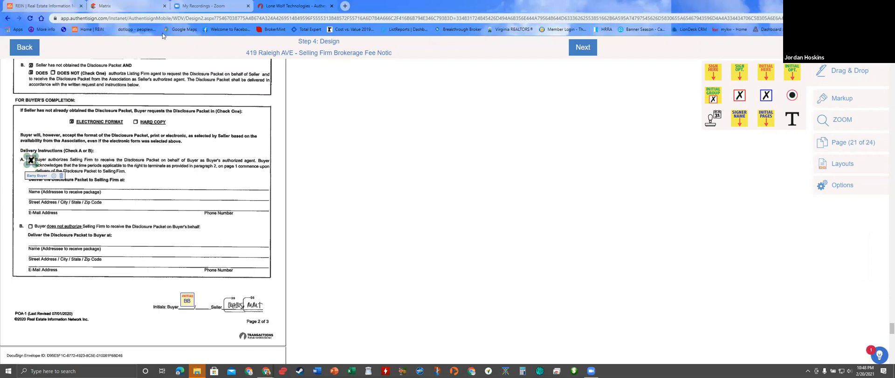
- Draw a text box on the addressee Name line and complete the agent's e-mail address
{"action": "left_click", "coordinate": [829, 101]}
{"action": "left_click", "coordinate": [682, 95]}
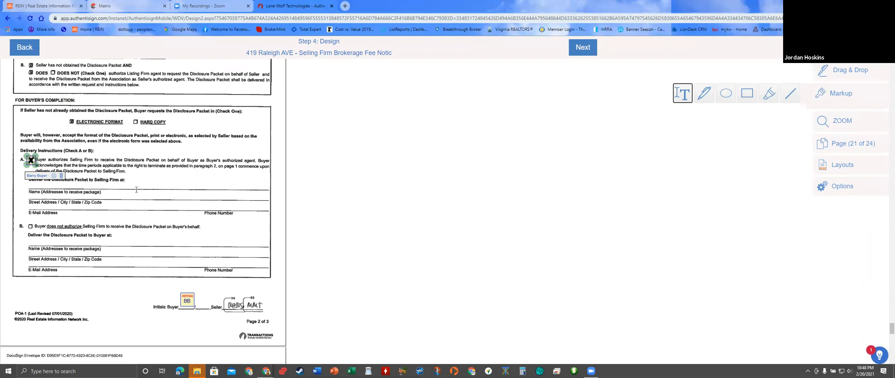
{"action": "left_click_drag", "start_coordinate": [131, 179], "coordinate": [252, 190]}
{"action": "left_click", "coordinate": [224, 184]}
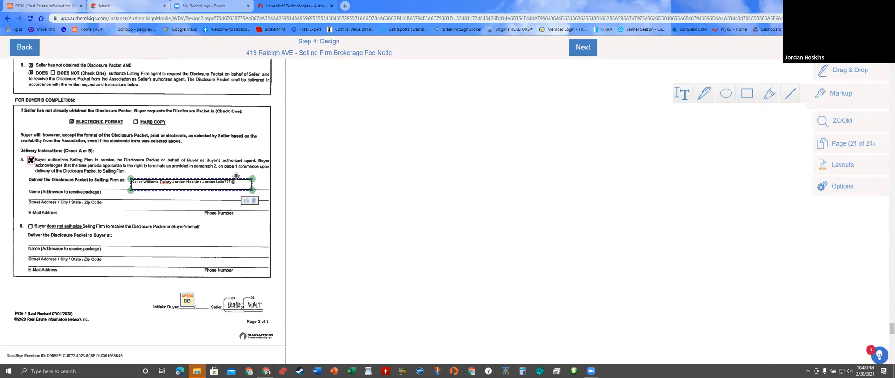
{"action": "type", "text": "om"}
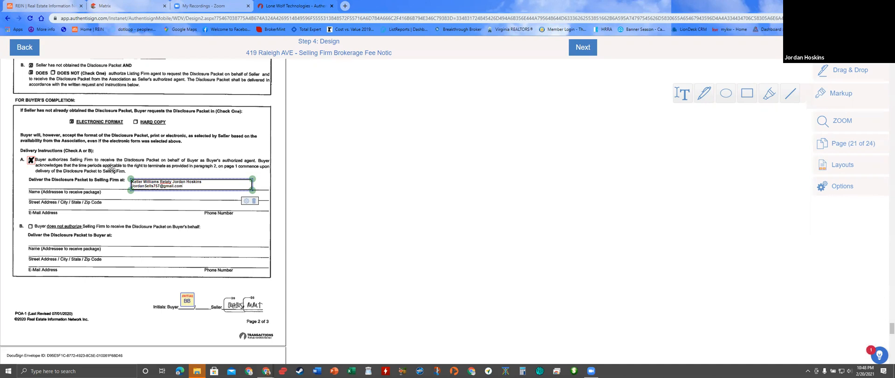
{"action": "scroll", "coordinate": [92, 246], "scroll_direction": "down", "scroll_amount": 5}
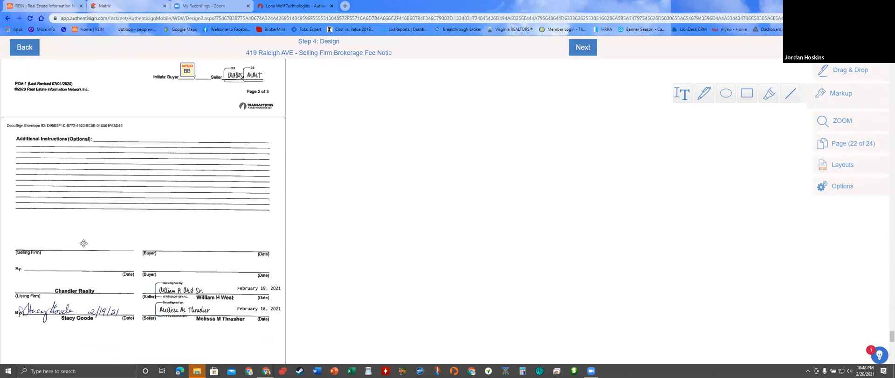
- Place Barry Buyer's signature field just above the Buyer line
{"action": "left_click", "coordinate": [840, 77]}
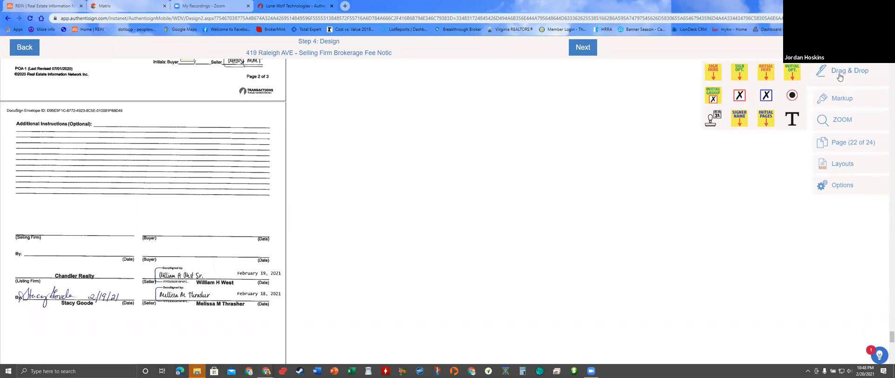
{"action": "left_click_drag", "start_coordinate": [713, 74], "coordinate": [496, 140]}
{"action": "left_click_drag", "start_coordinate": [429, 153], "coordinate": [159, 195]}
- Add a text box reading Keller Williams Realty on the Selling Firm line
{"action": "scroll", "coordinate": [130, 162], "scroll_direction": "down", "scroll_amount": 2}
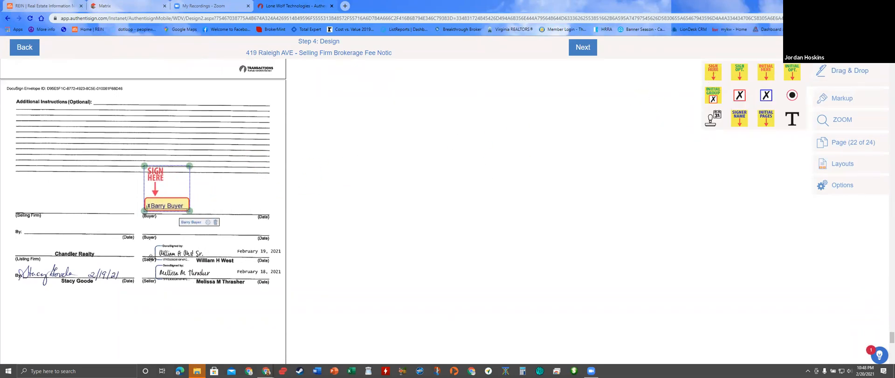
{"action": "left_click", "coordinate": [846, 101]}
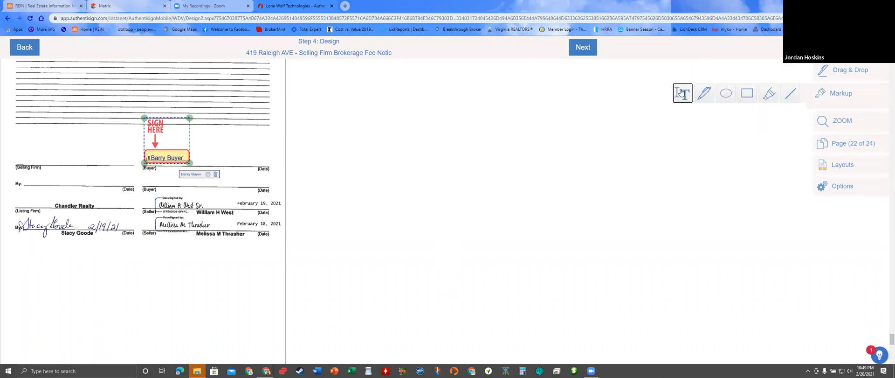
{"action": "left_click_drag", "start_coordinate": [16, 148], "coordinate": [113, 163]}
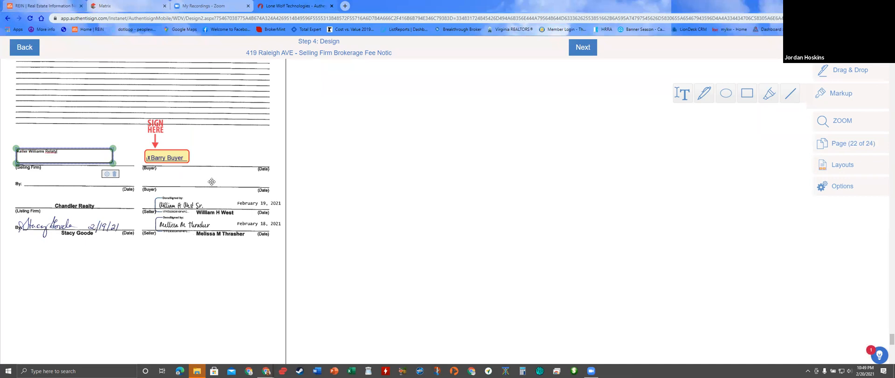
{"action": "scroll", "coordinate": [420, 212], "scroll_direction": "down", "scroll_amount": 10}
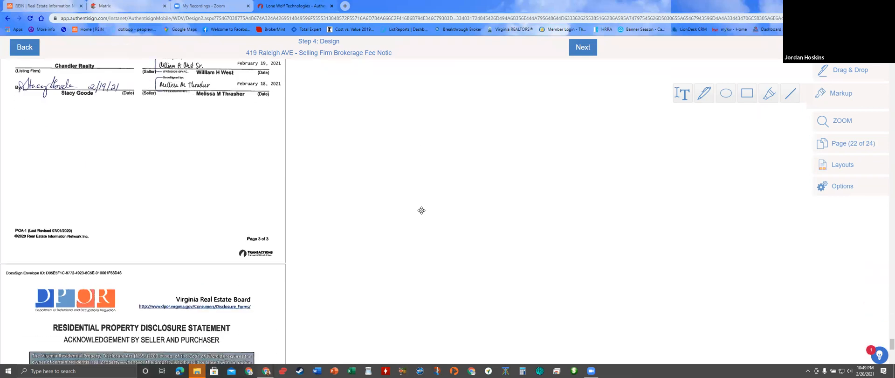
- Place Barry Buyer's signature and auto-date fields on the first Purchaser lines of both pages
{"action": "scroll", "coordinate": [419, 218], "scroll_direction": "down", "scroll_amount": 3}
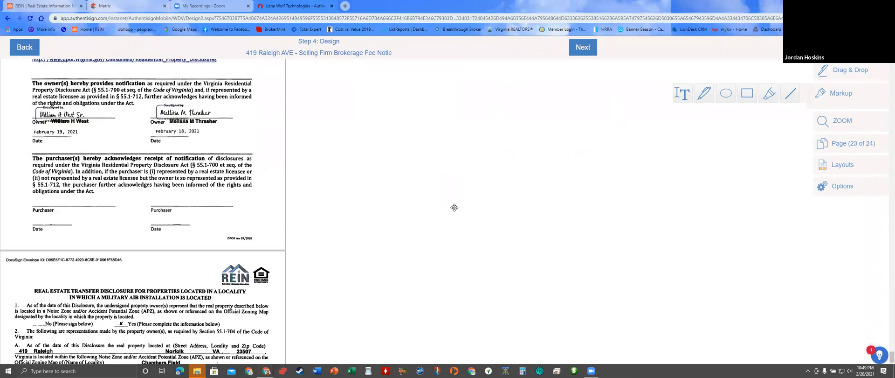
{"action": "left_click", "coordinate": [837, 71]}
{"action": "left_click_drag", "start_coordinate": [717, 76], "coordinate": [34, 169]}
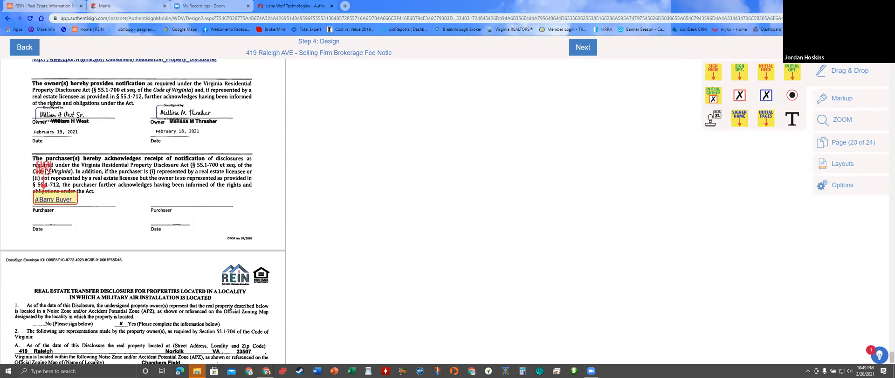
{"action": "left_click_drag", "start_coordinate": [712, 123], "coordinate": [44, 228]}
{"action": "scroll", "coordinate": [57, 215], "scroll_direction": "down", "scroll_amount": 5}
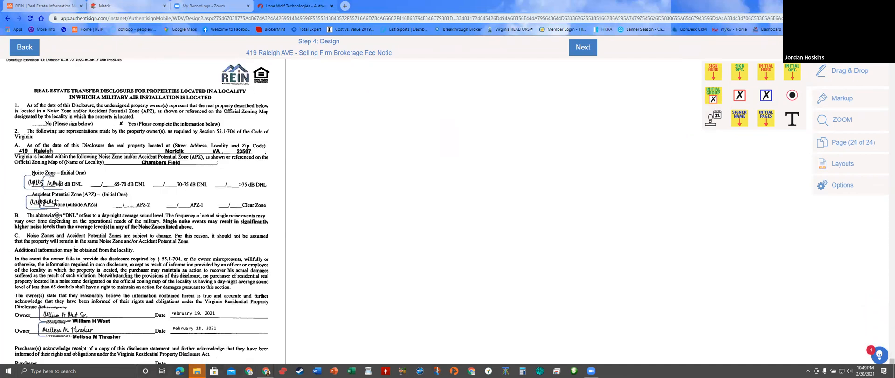
{"action": "left_click_drag", "start_coordinate": [670, 82], "coordinate": [70, 296]}
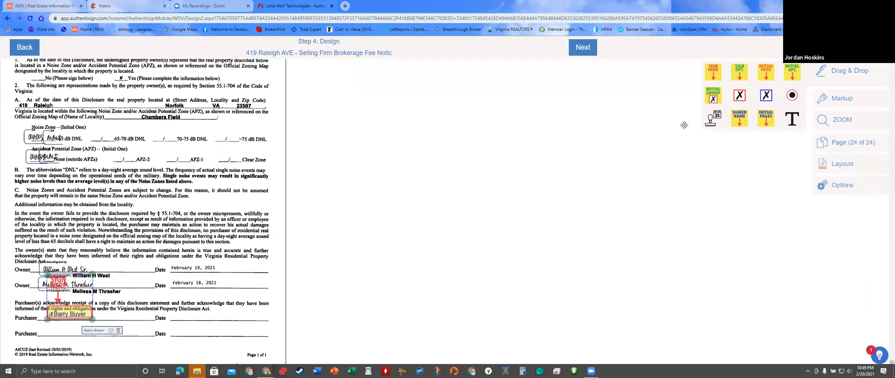
{"action": "left_click_drag", "start_coordinate": [714, 124], "coordinate": [219, 326]}
- Add Betty Buyer's signature and auto-date fields on the second Purchaser lines of pages 23 and 24
{"action": "scroll", "coordinate": [329, 357], "scroll_direction": "up", "scroll_amount": 2}
{"action": "scroll", "coordinate": [379, 289], "scroll_direction": "down", "scroll_amount": 2}
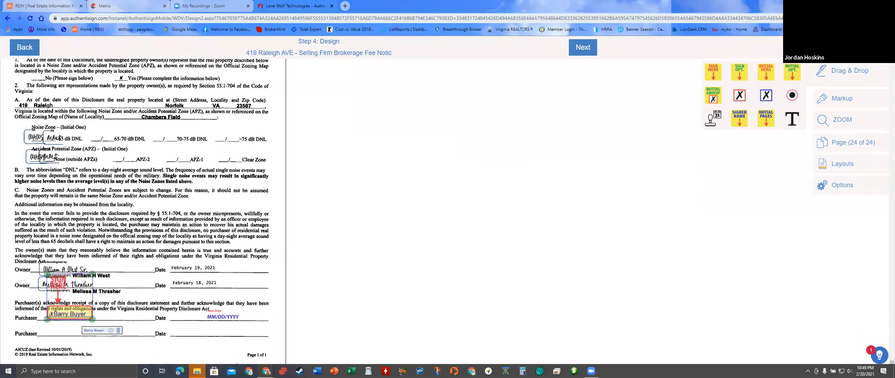
{"action": "left_click_drag", "start_coordinate": [718, 76], "coordinate": [93, 329]}
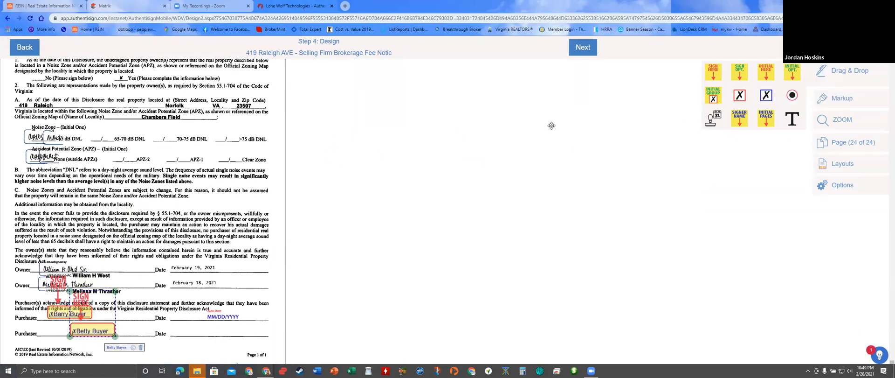
{"action": "left_click_drag", "start_coordinate": [712, 120], "coordinate": [203, 343]}
{"action": "scroll", "coordinate": [198, 353], "scroll_direction": "up", "scroll_amount": 6}
{"action": "left_click_drag", "start_coordinate": [720, 76], "coordinate": [176, 223]}
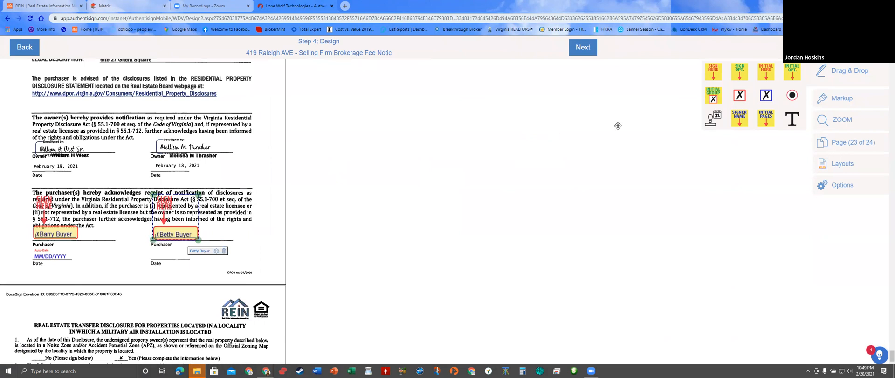
{"action": "left_click_drag", "start_coordinate": [710, 120], "coordinate": [212, 227]}
{"action": "scroll", "coordinate": [170, 279], "scroll_direction": "up", "scroll_amount": 4}
- Add Betty Buyer's signature, auto-dates on both Buyer date lines, and the selling agent's signature on the By line
{"action": "scroll", "coordinate": [172, 293], "scroll_direction": "up", "scroll_amount": 5}
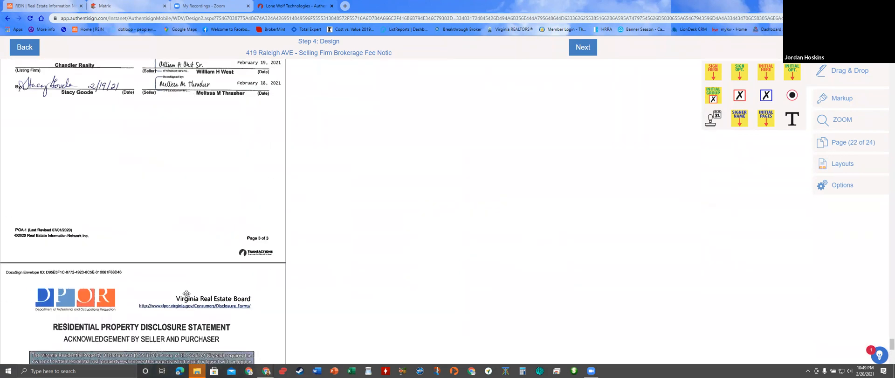
{"action": "mouse_move", "coordinate": [712, 76]}
{"action": "left_mouse_down"}
{"action": "mouse_move", "coordinate": [200, 129]}
{"action": "mouse_move", "coordinate": [154, 125]}
{"action": "mouse_move", "coordinate": [153, 116]}
{"action": "left_mouse_up"}
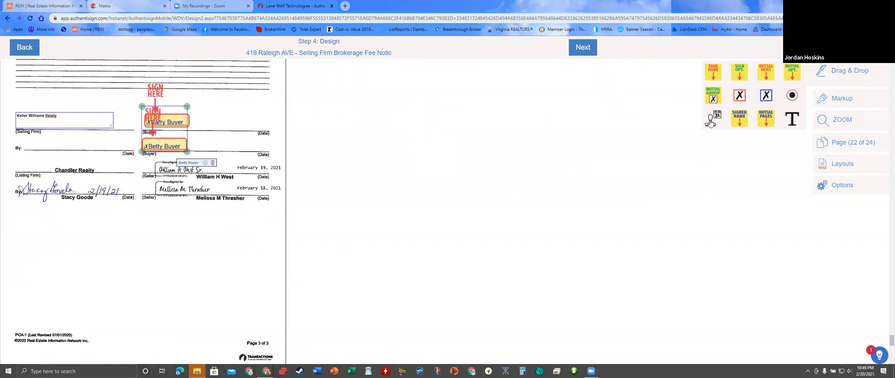
{"action": "left_click_drag", "start_coordinate": [712, 120], "coordinate": [241, 154]}
{"action": "left_click_drag", "start_coordinate": [710, 122], "coordinate": [247, 127]}
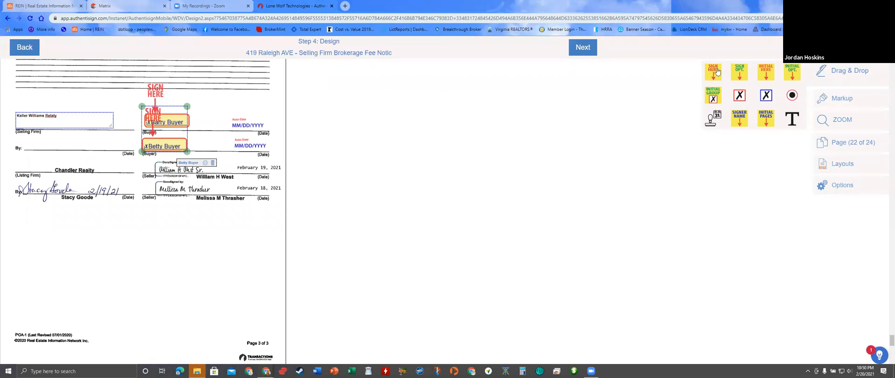
{"action": "left_click_drag", "start_coordinate": [713, 74], "coordinate": [69, 144]}
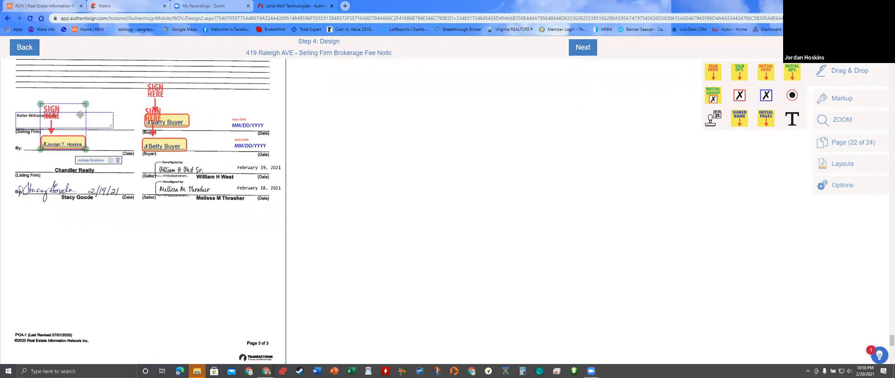
- Place Betty Buyer's initial fields beside Barry's on the Buyer initials lines, including page 20
{"action": "scroll", "coordinate": [126, 200], "scroll_direction": "up", "scroll_amount": 1}
{"action": "scroll", "coordinate": [126, 210], "scroll_direction": "up", "scroll_amount": 8}
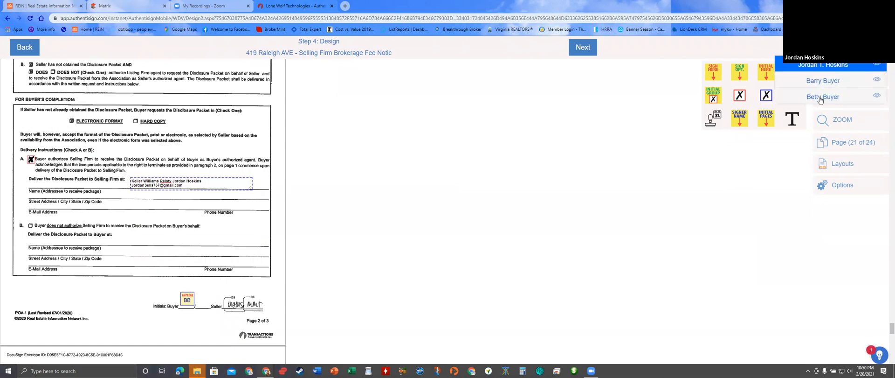
{"action": "left_click_drag", "start_coordinate": [762, 72], "coordinate": [207, 306]}
{"action": "scroll", "coordinate": [226, 313], "scroll_direction": "up", "scroll_amount": 6}
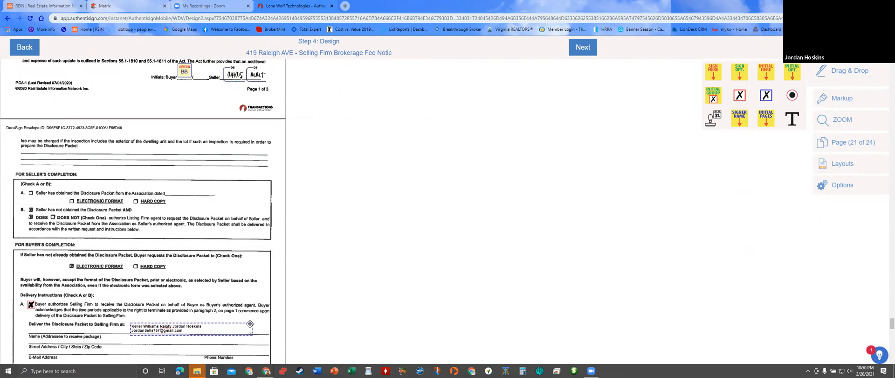
{"action": "left_click_drag", "start_coordinate": [766, 72], "coordinate": [202, 213]}
{"action": "scroll", "coordinate": [228, 267], "scroll_direction": "up", "scroll_amount": 7}
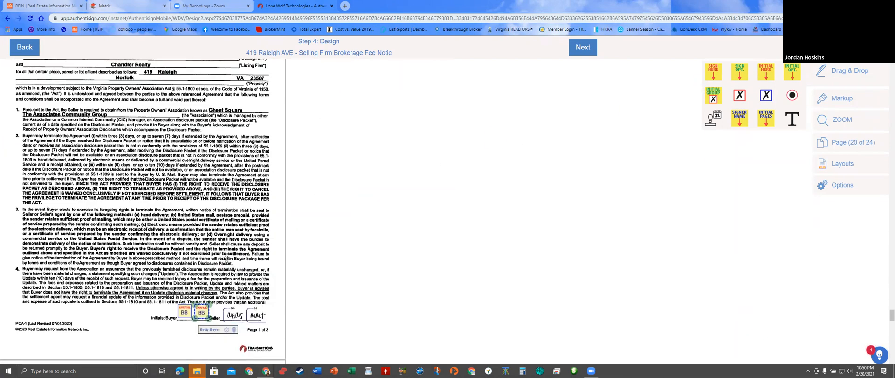
{"action": "scroll", "coordinate": [227, 267], "scroll_direction": "up", "scroll_amount": 10}
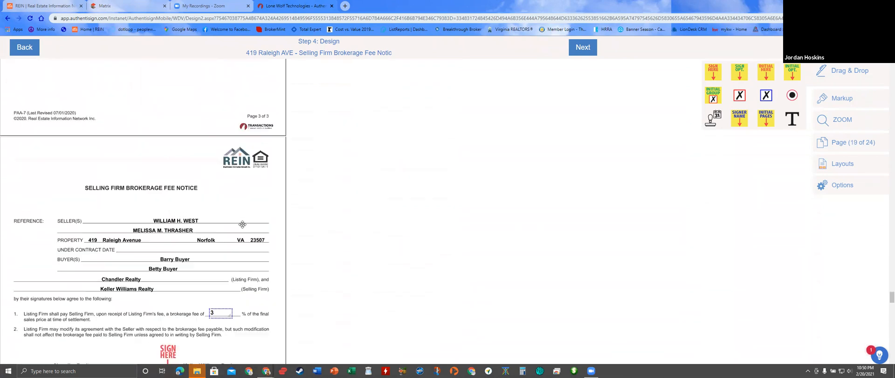
- Review the placed fields across the pages and finish the Design step with Next
{"action": "scroll", "coordinate": [251, 236], "scroll_direction": "down", "scroll_amount": 15}
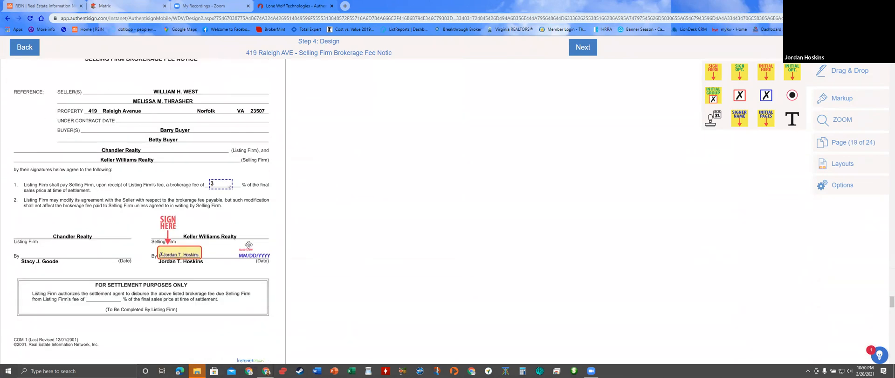
{"action": "scroll", "coordinate": [249, 244], "scroll_direction": "down", "scroll_amount": 20}
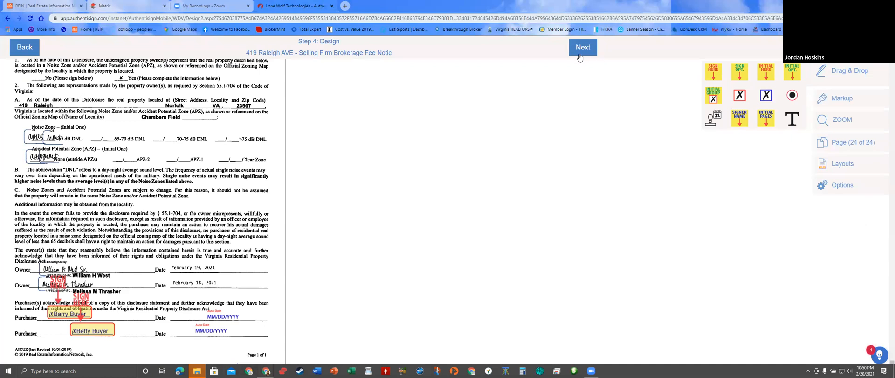
{"action": "left_click", "coordinate": [579, 49]}
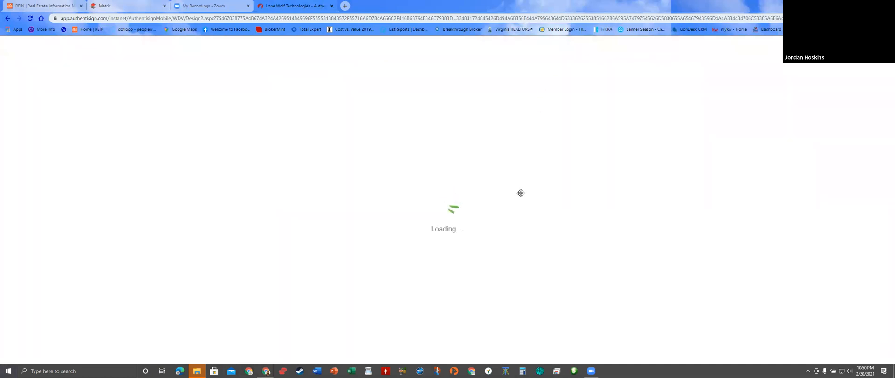